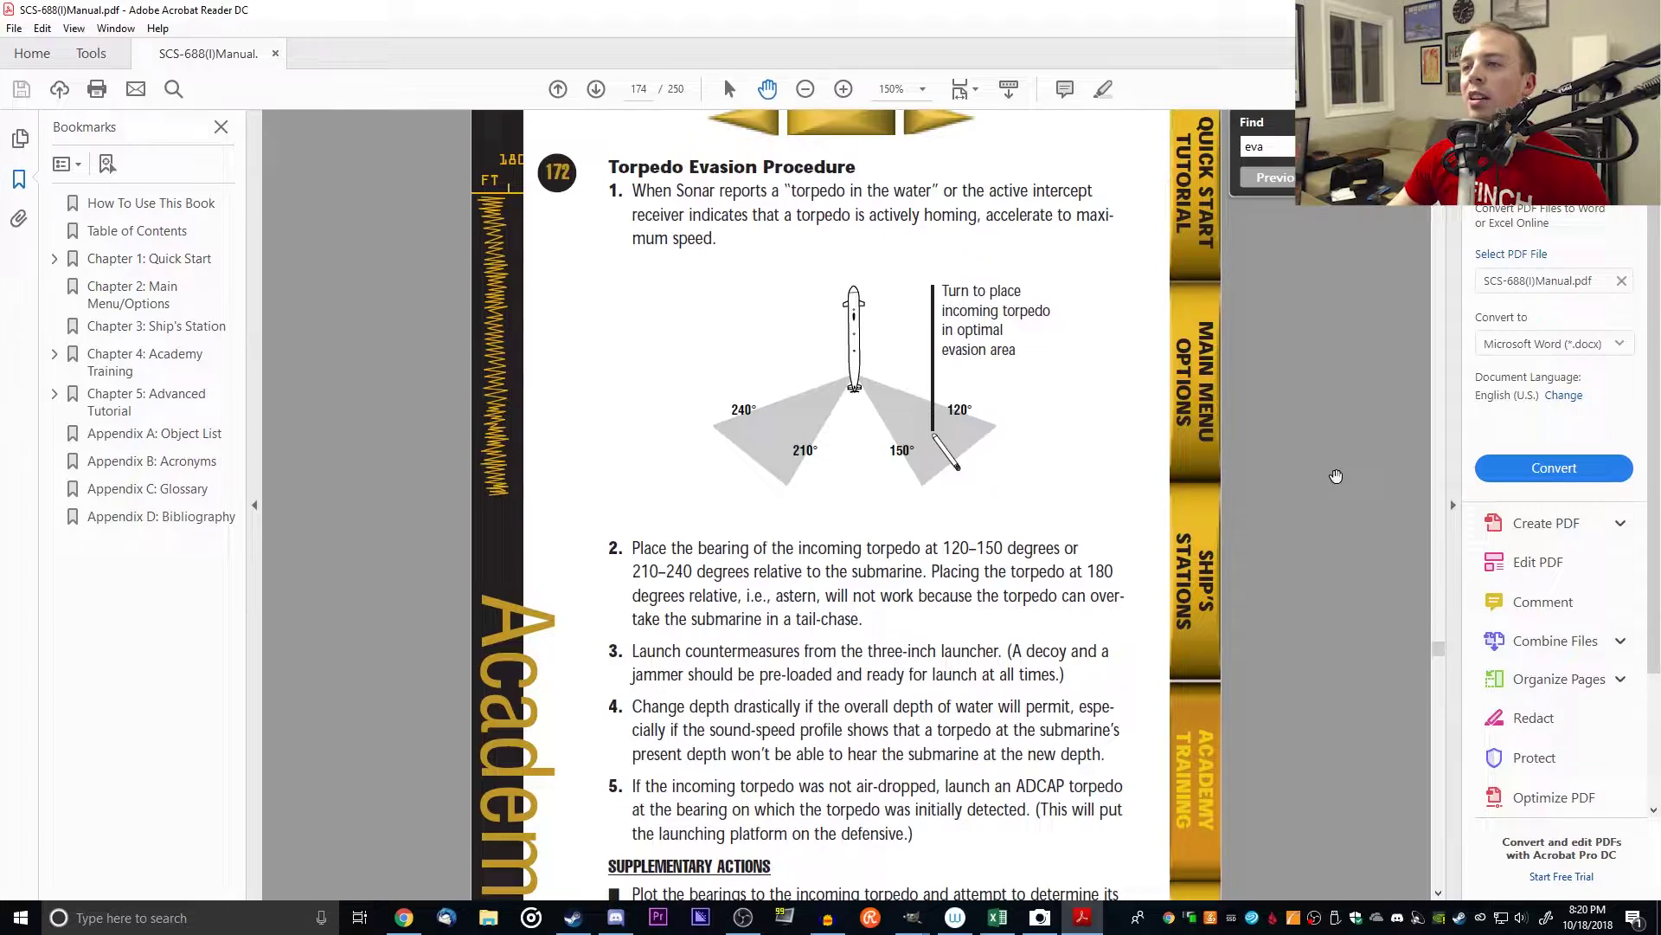
# Step: Bring the napkin_distance_evade_calculation workbook with its range and solid-angle chart to the front
pyautogui.click(997, 917)
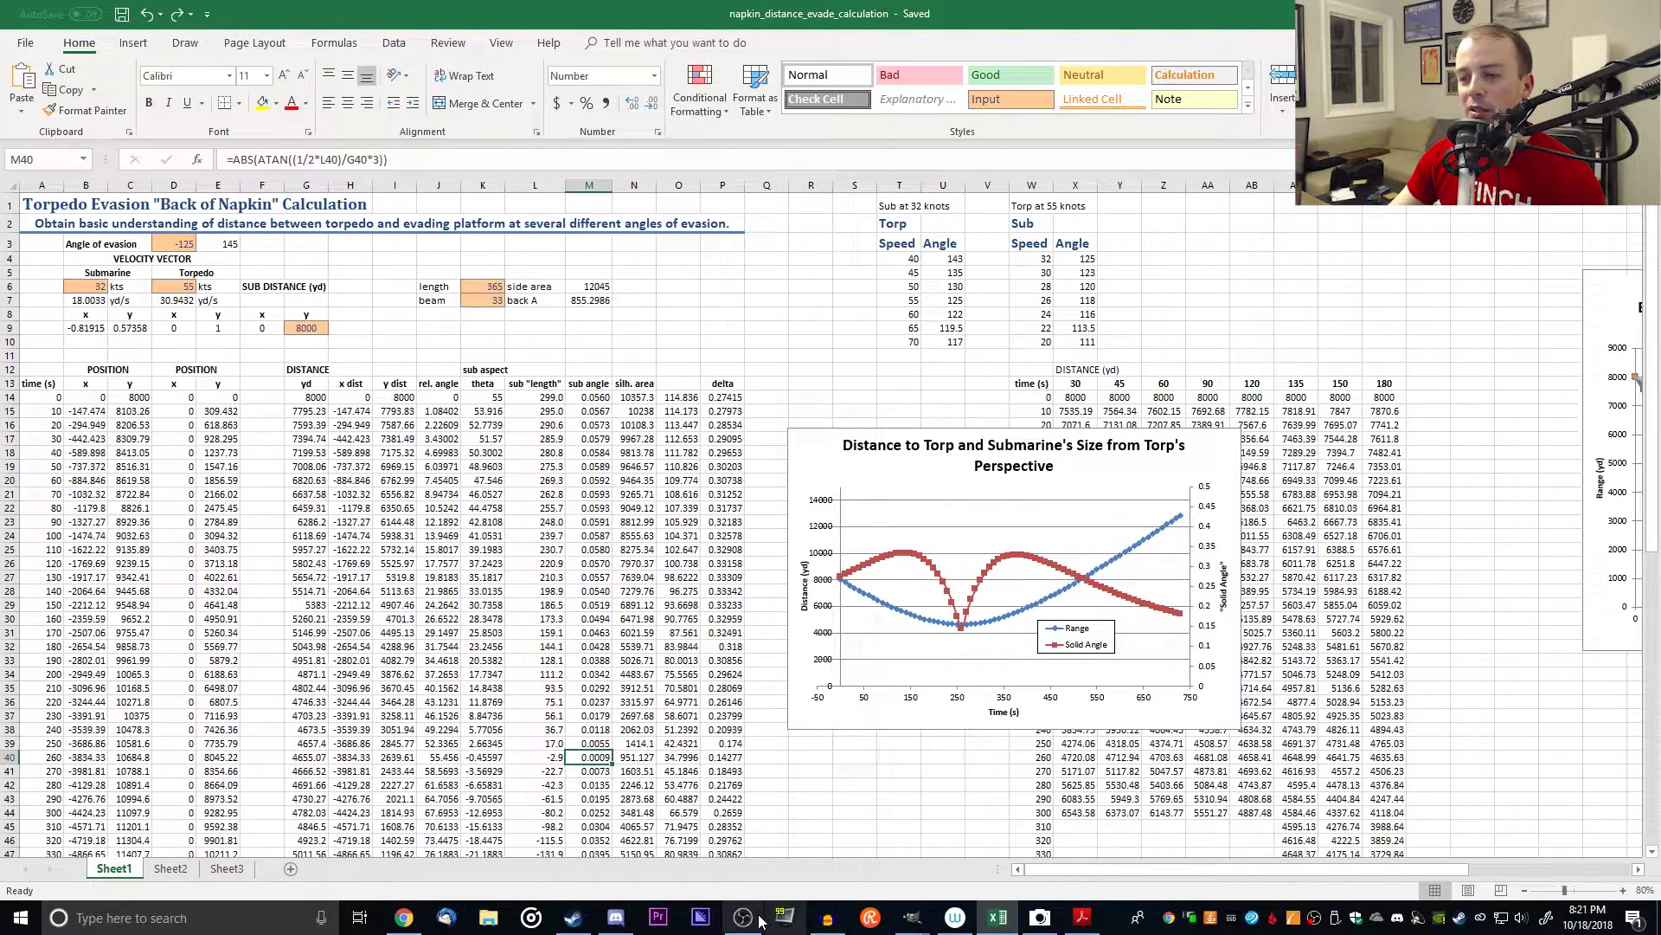
# Step: On the blue GIMP canvas, paint a cyan circle with crosshair lines through it
pyautogui.moveTo(912, 917)
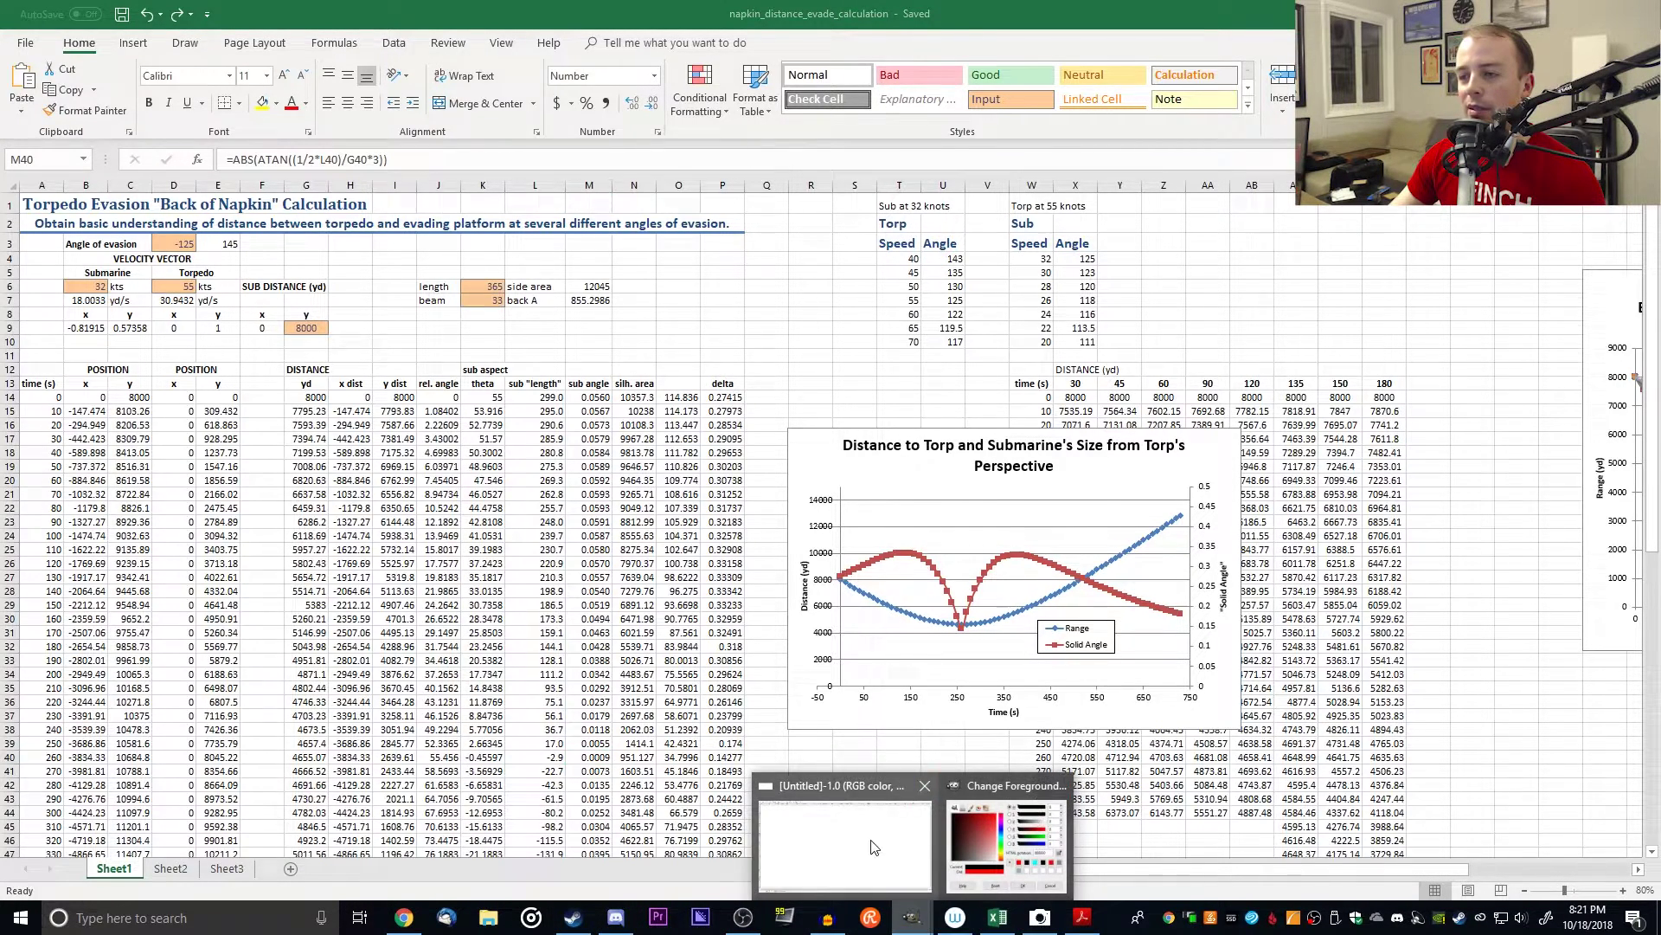
pyautogui.click(865, 839)
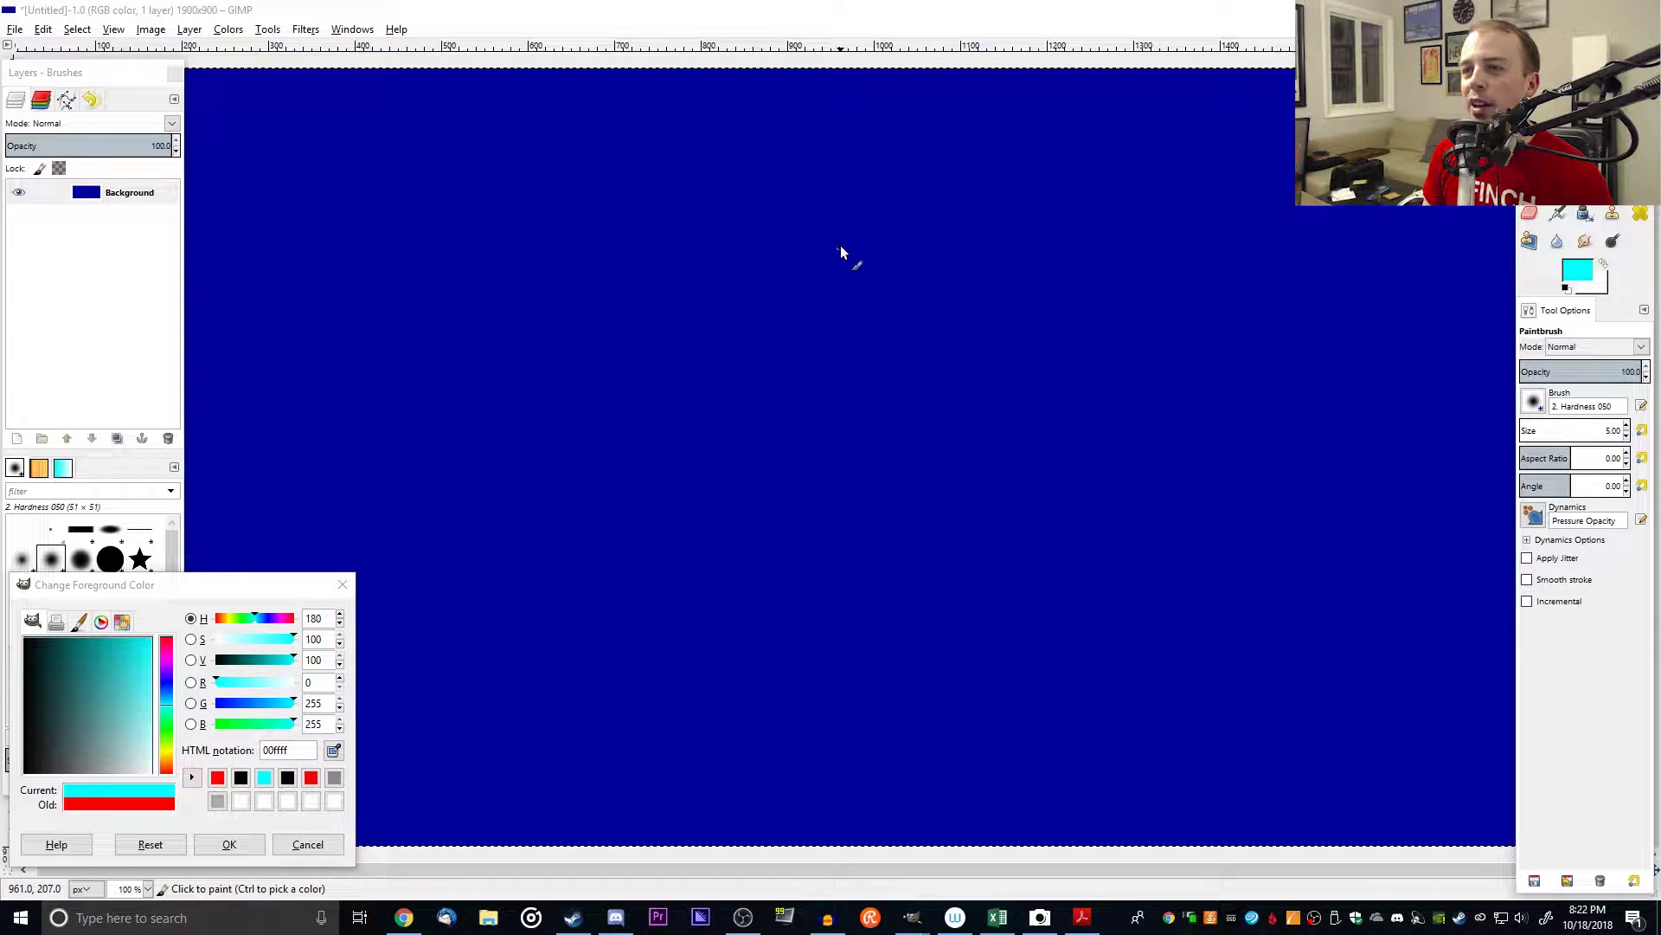
pyautogui.moveTo(843, 244); pyautogui.dragTo(839, 303)
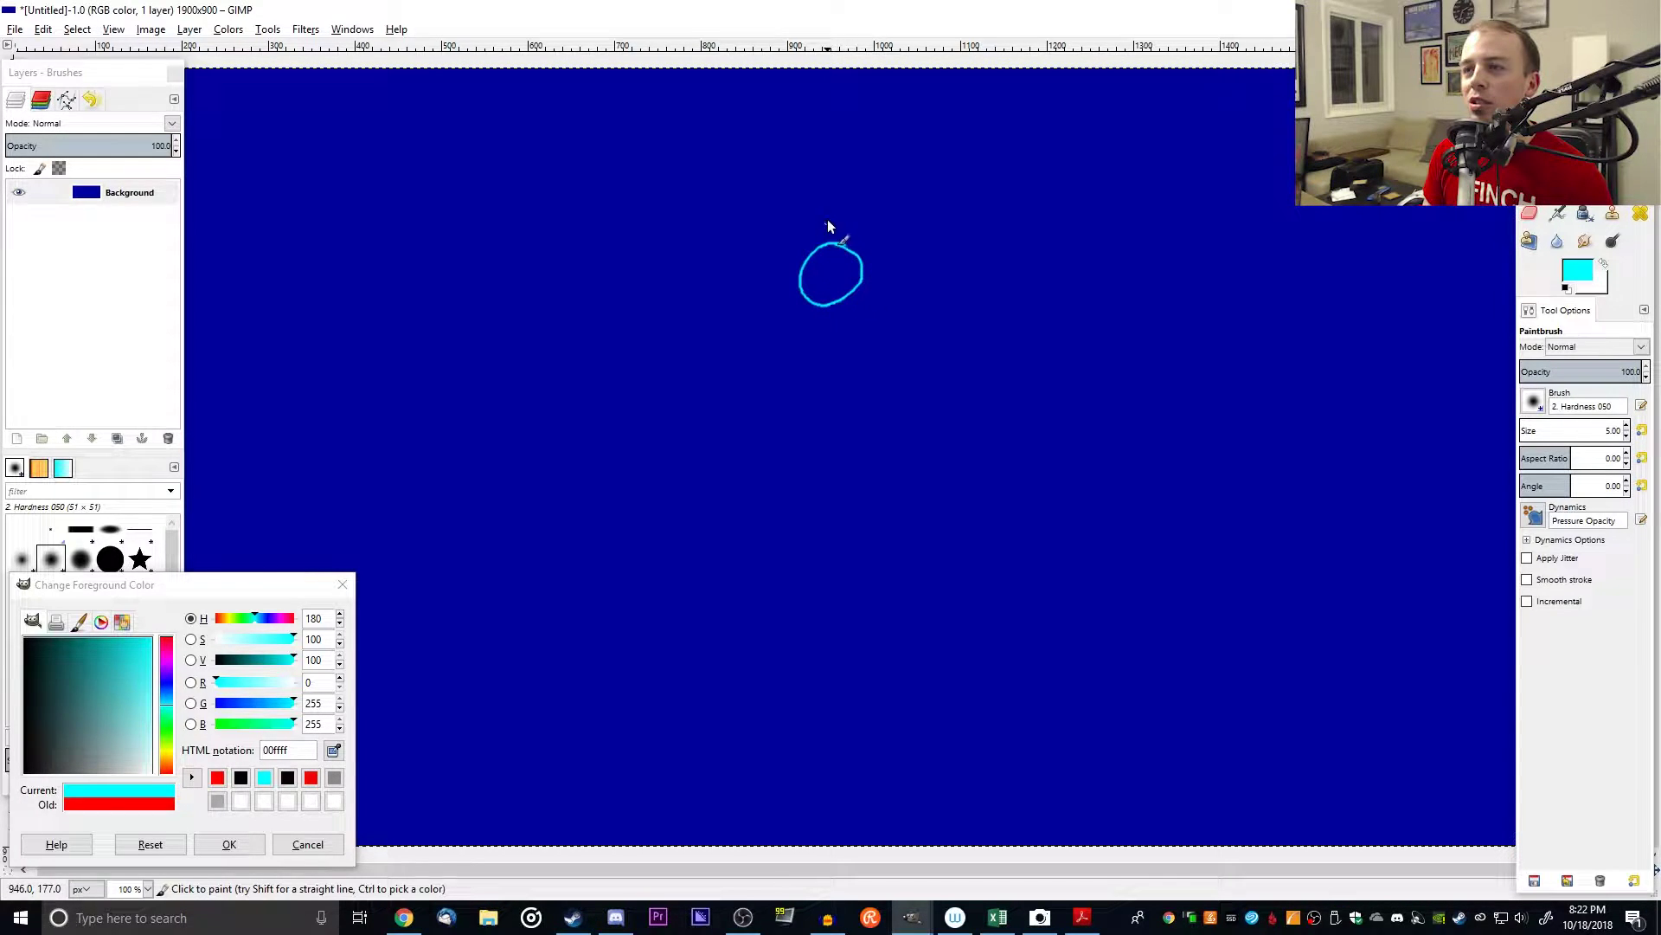
pyautogui.moveTo(829, 220)
pyautogui.mouseDown()
pyautogui.moveTo(829, 312)
pyautogui.moveTo(789, 269)
pyautogui.moveTo(881, 278)
pyautogui.mouseUp()
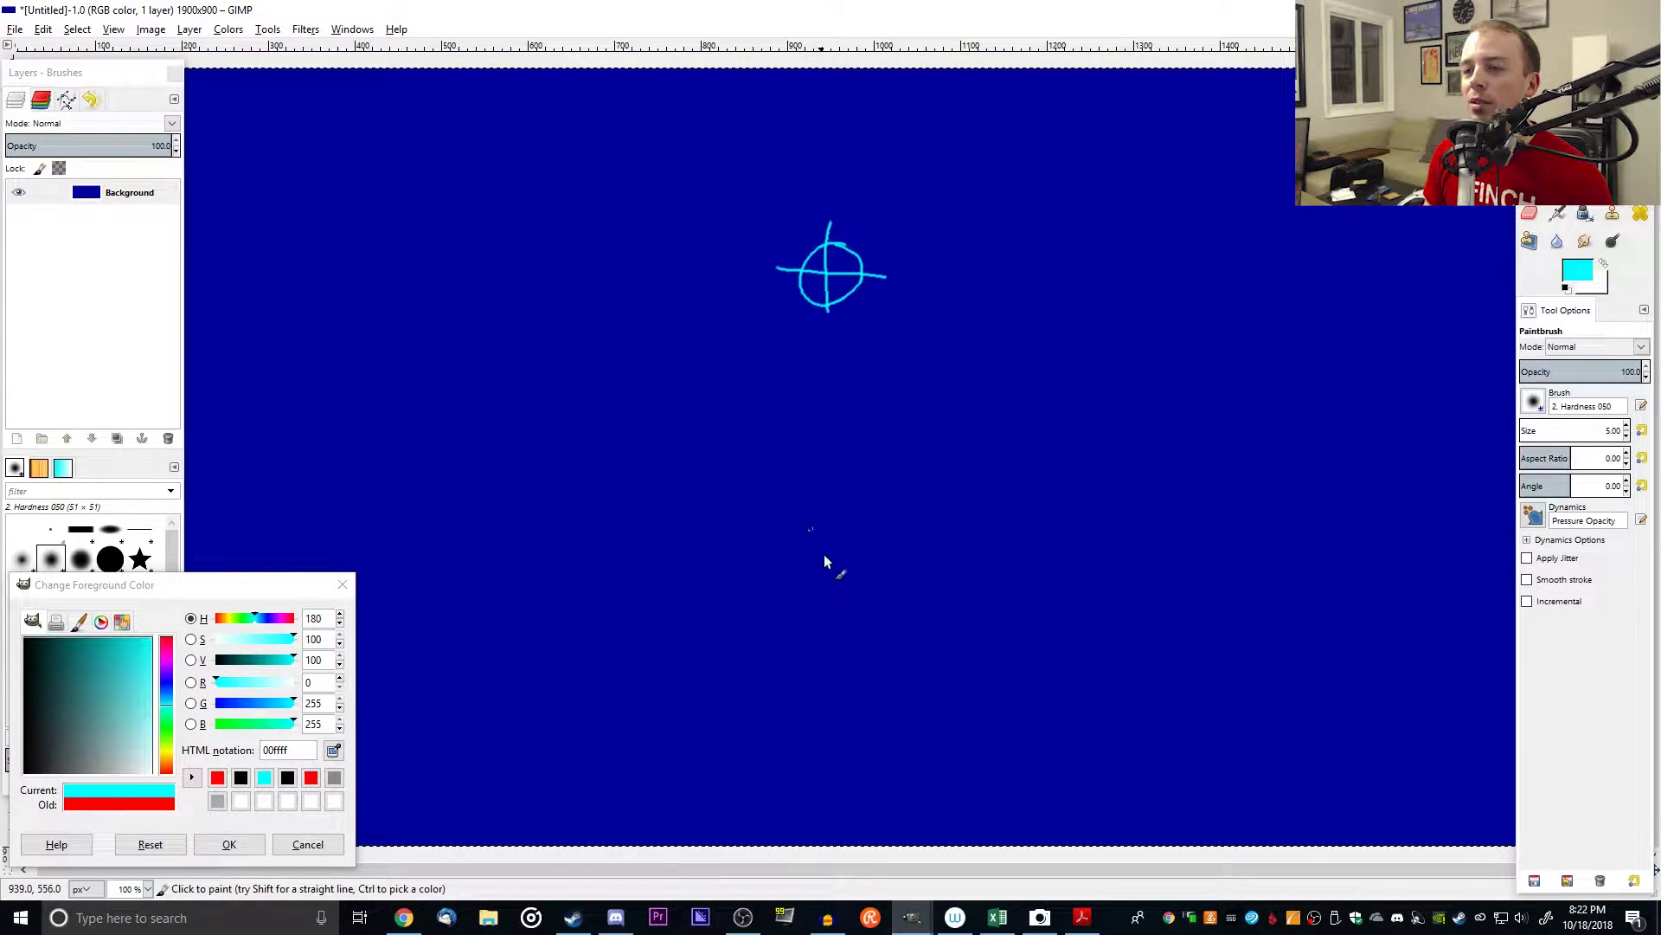
# Step: Switch to red and draw a circled mark with a line rising from it
pyautogui.click(217, 777)
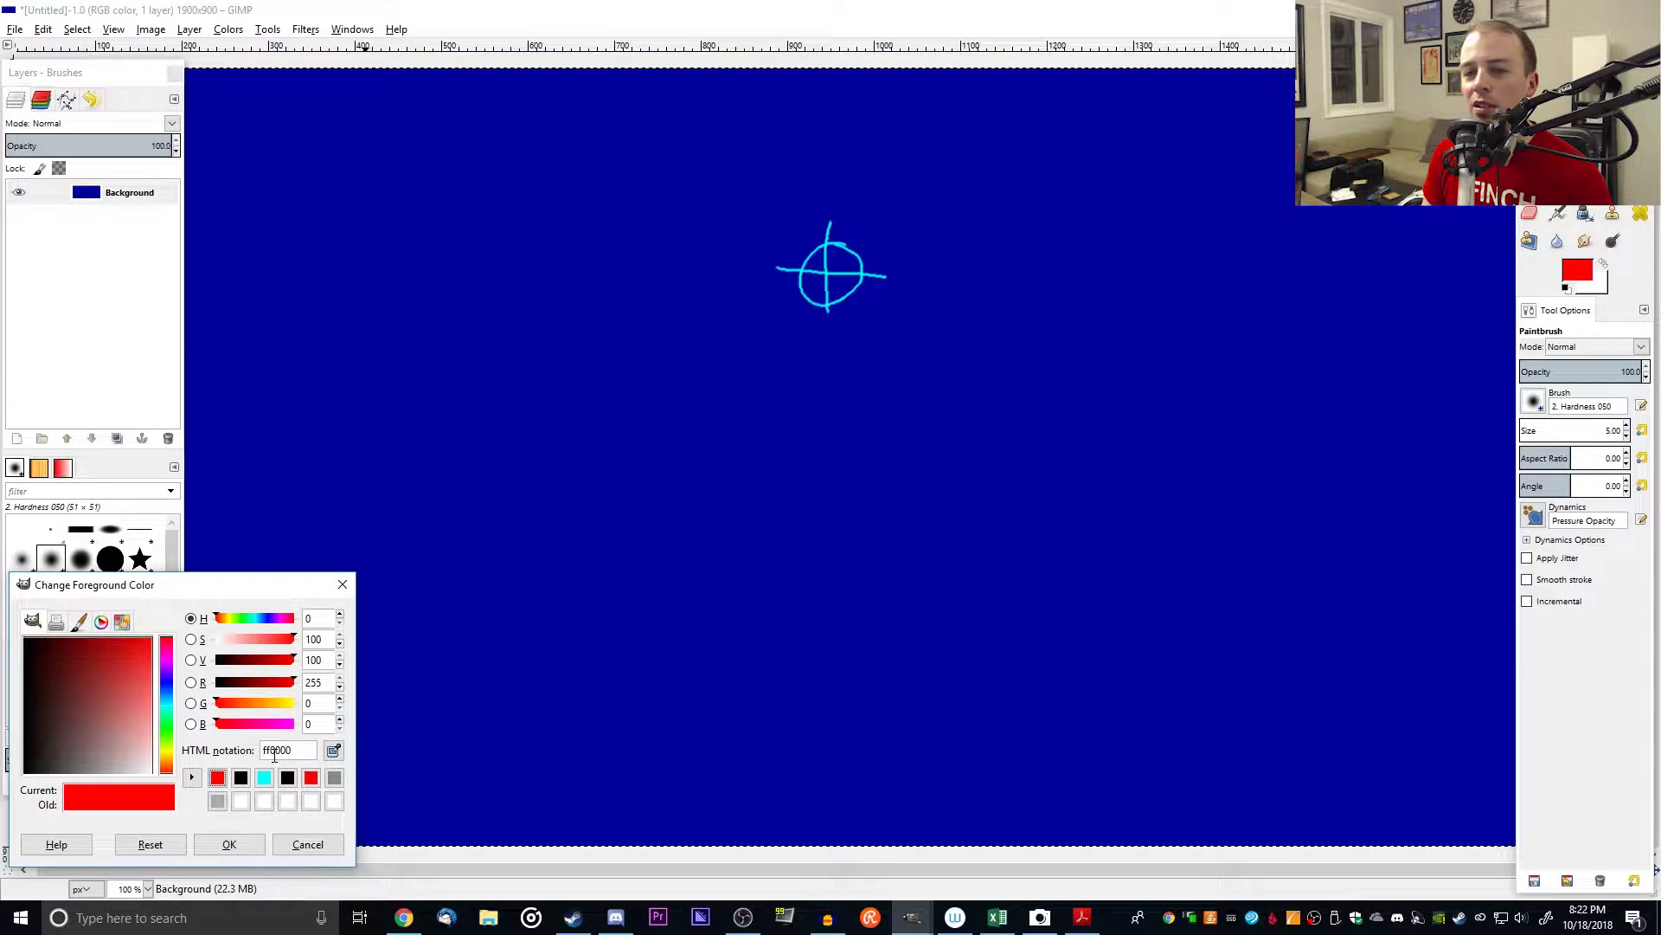
pyautogui.moveTo(842, 674)
pyautogui.mouseDown()
pyautogui.moveTo(809, 683)
pyautogui.moveTo(870, 690)
pyautogui.moveTo(839, 703)
pyautogui.moveTo(836, 762)
pyautogui.mouseUp()
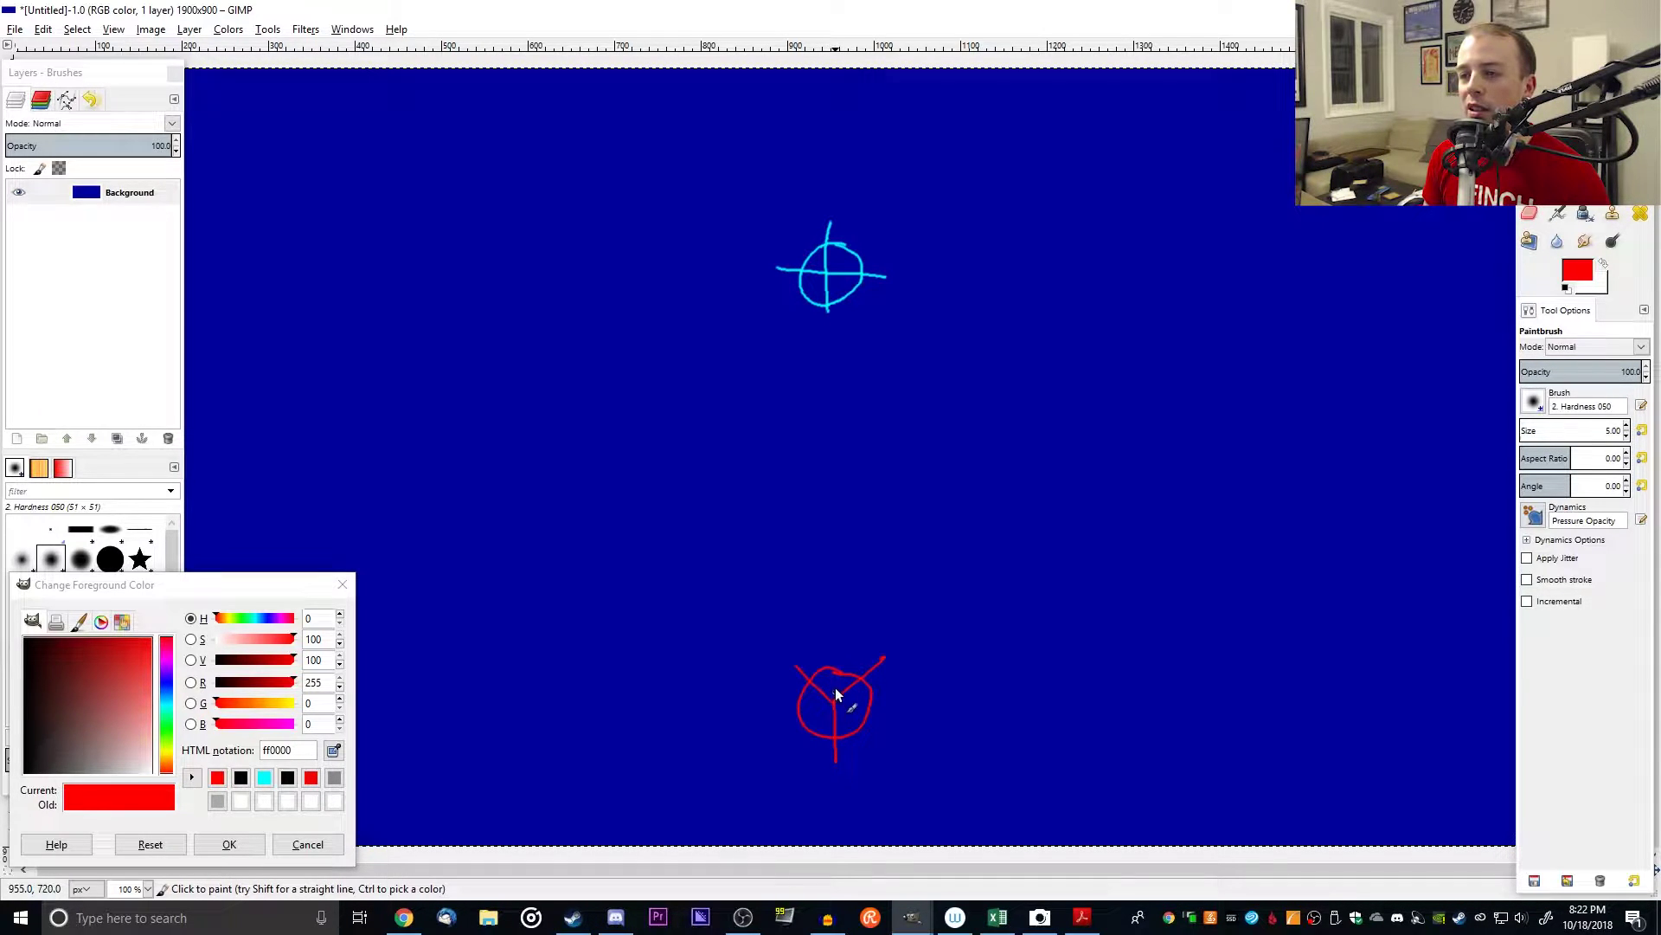
pyautogui.moveTo(833, 667); pyautogui.dragTo(828, 542)
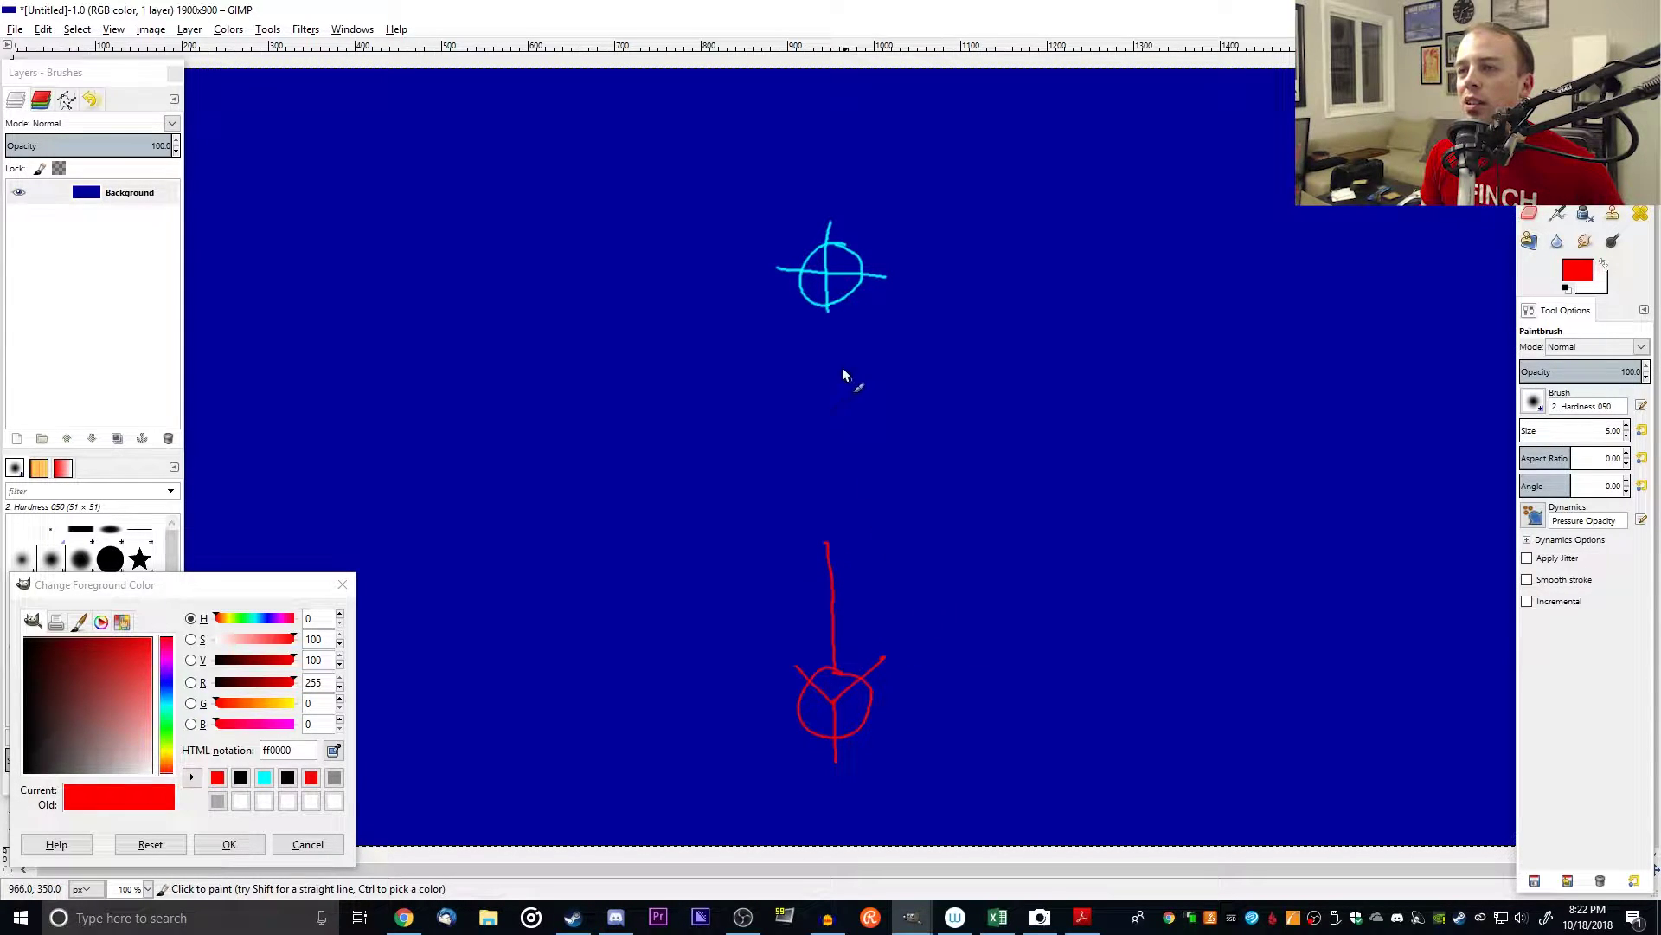
# Step: Switch back to cyan and sketch a small plus-equals-circle note at lower right
pyautogui.click(264, 777)
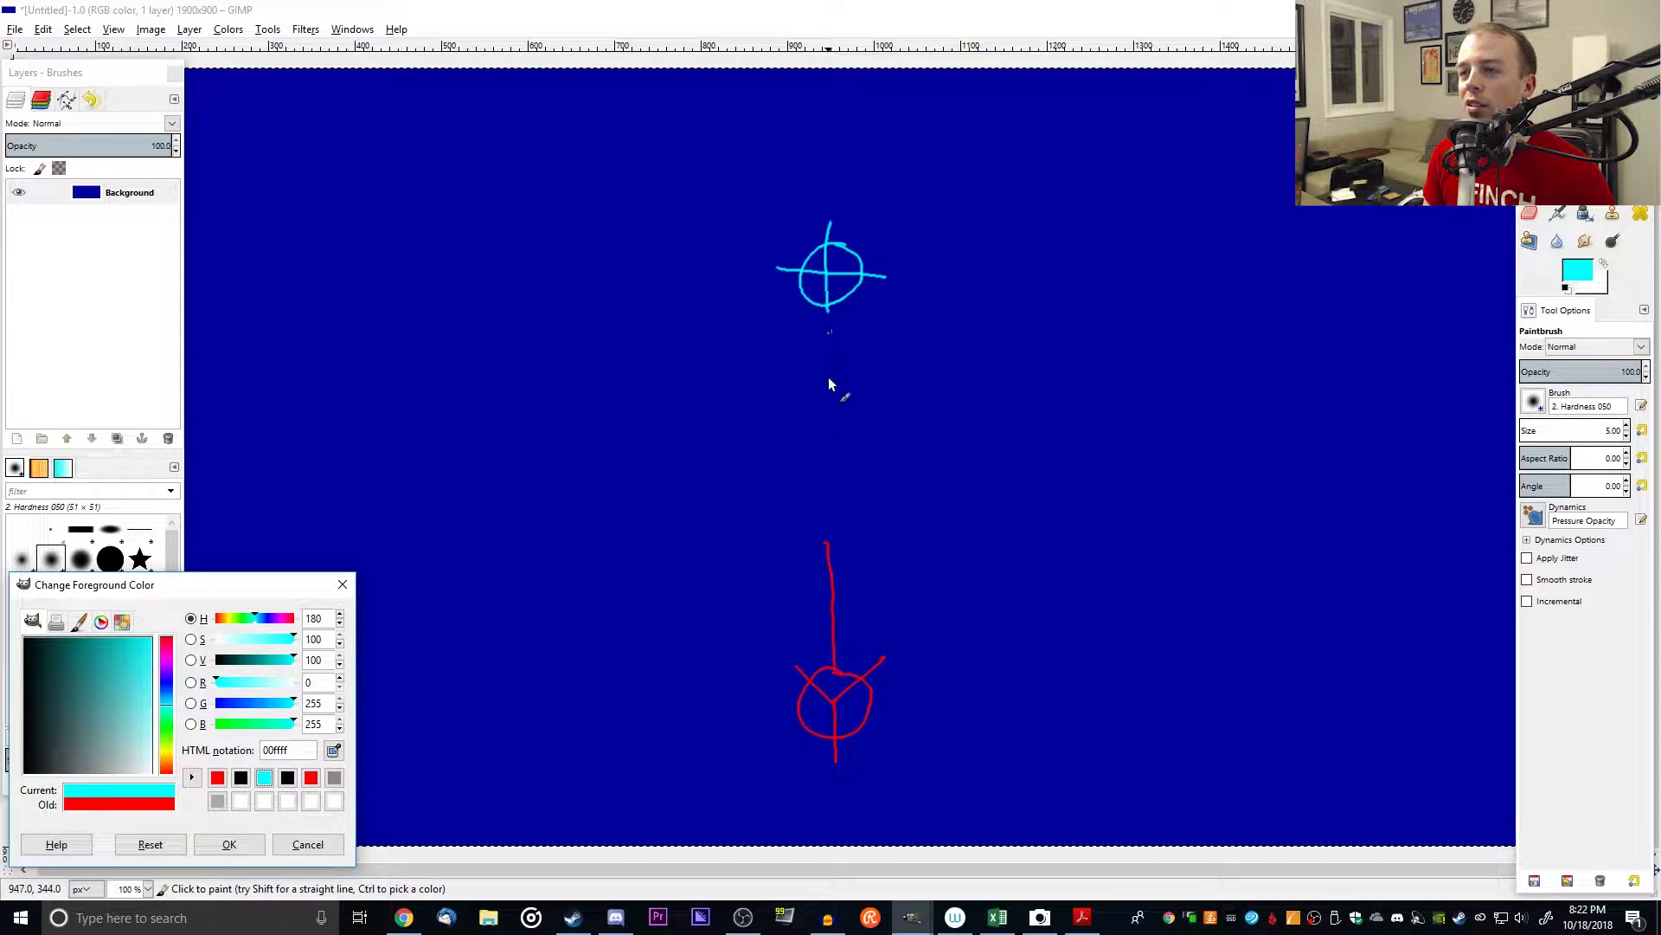
pyautogui.moveTo(1105, 600); pyautogui.dragTo(1078, 598)
pyautogui.moveTo(1124, 575); pyautogui.dragTo(1085, 638)
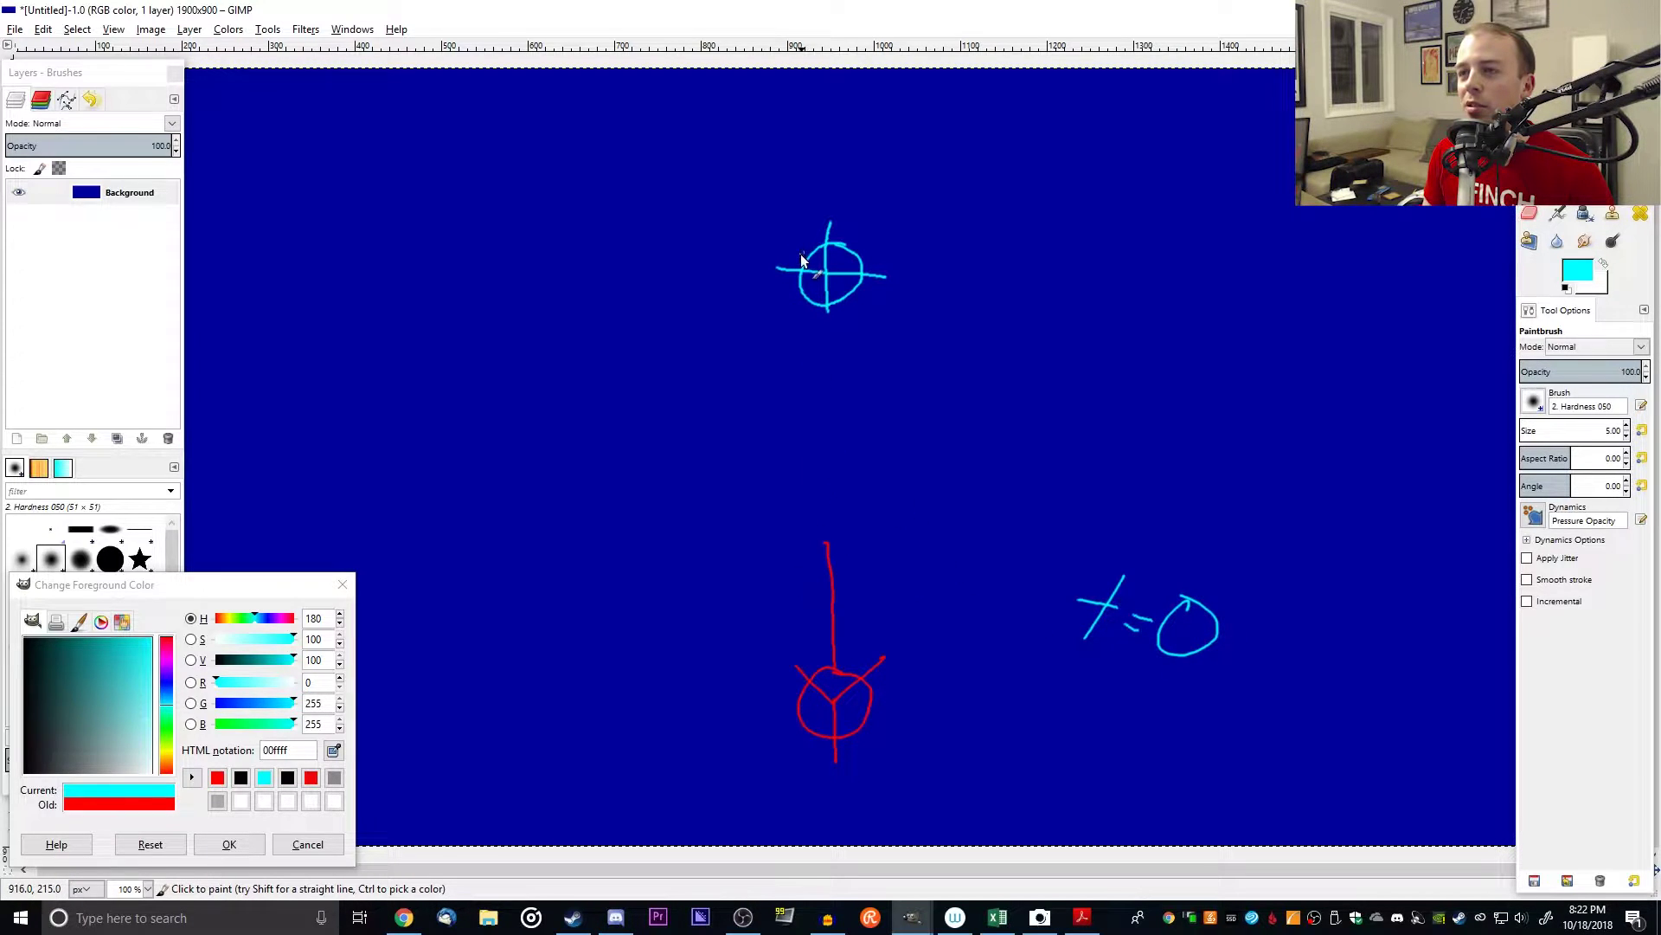
# Step: Try several cyan trail lines leftward from the crosshair, undoing each one
pyautogui.moveTo(801, 264); pyautogui.dragTo(683, 235)
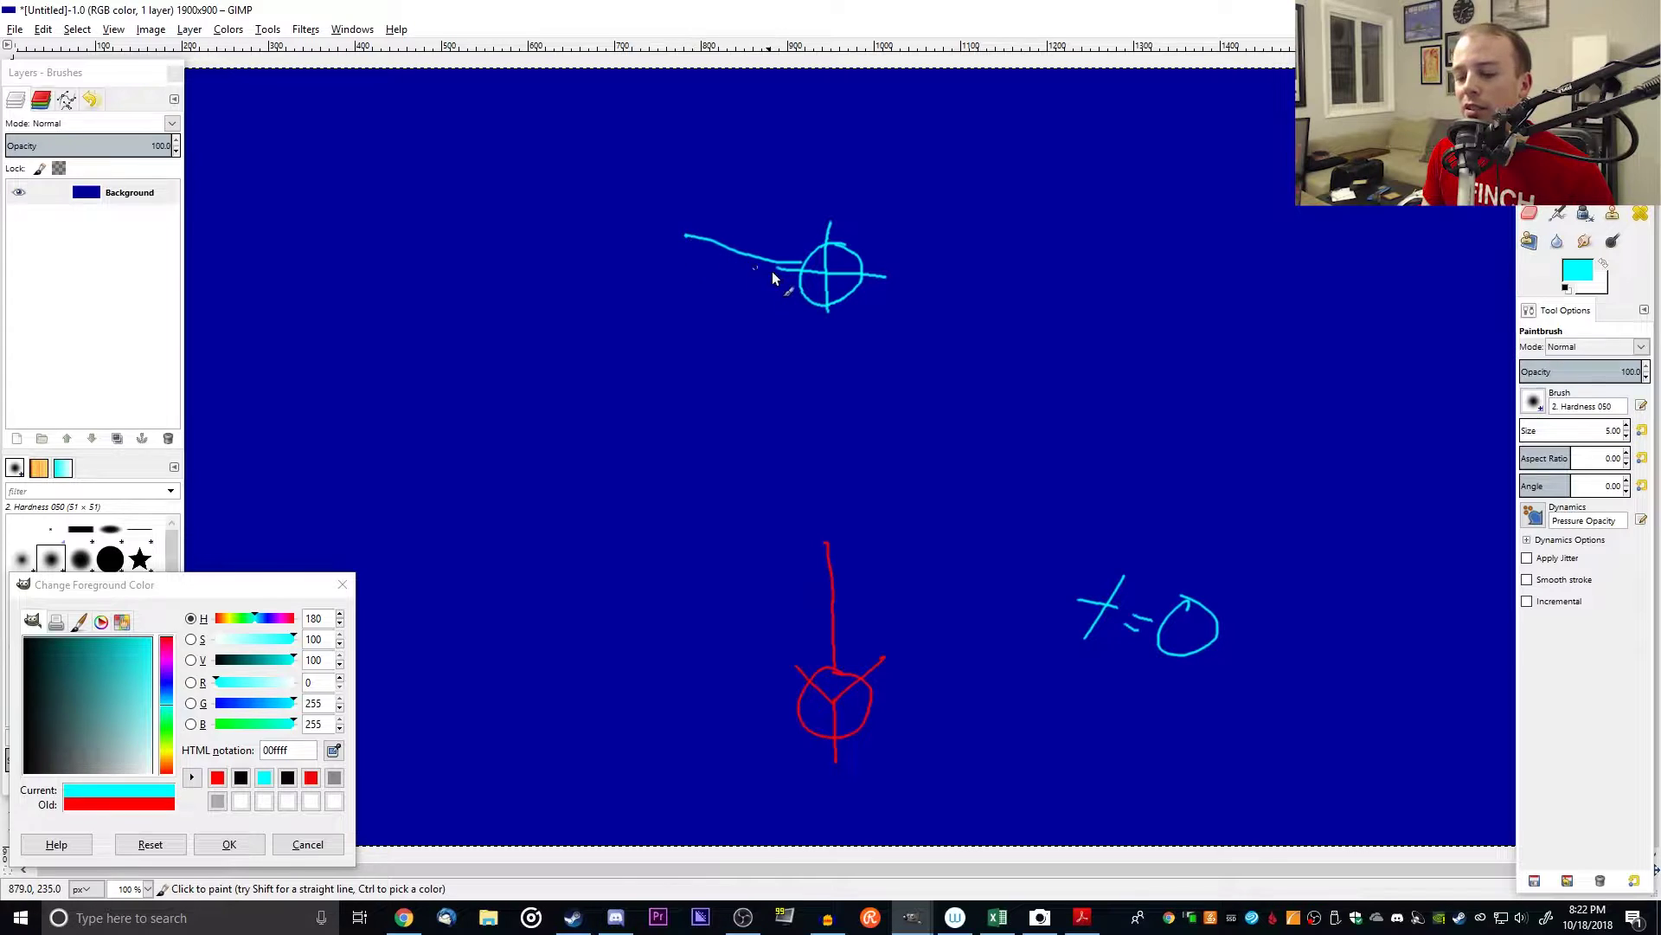
pyautogui.hotkey('ctrl', 'z')
pyautogui.moveTo(808, 253); pyautogui.dragTo(688, 167)
pyautogui.hotkey('ctrl', 'z')
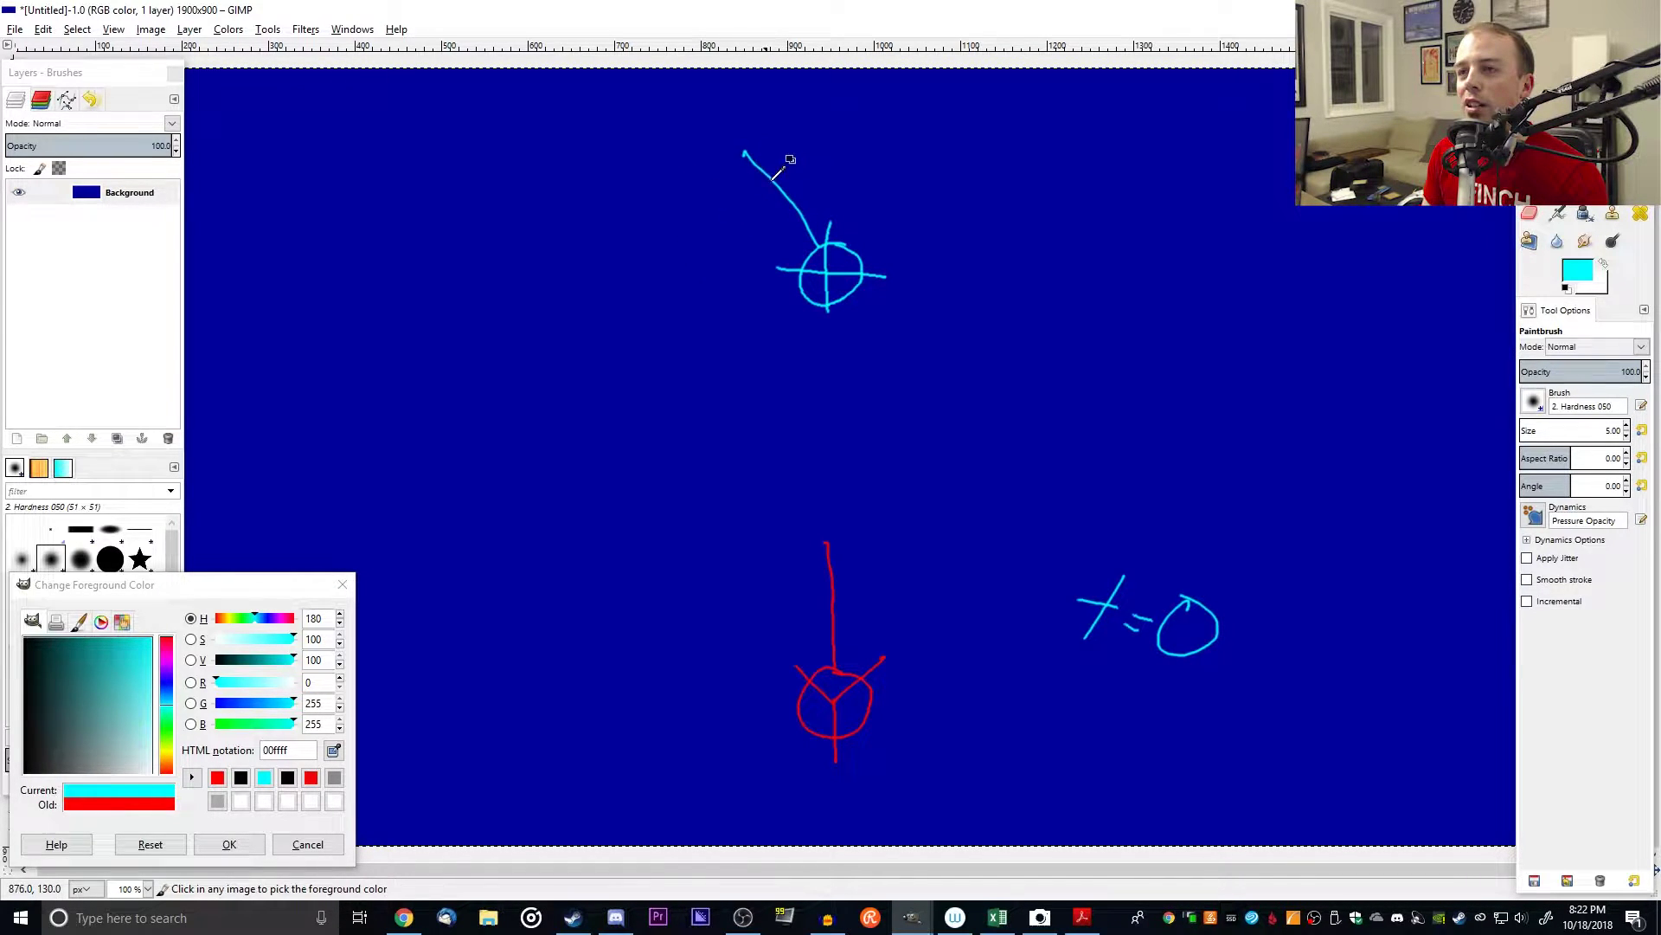
pyautogui.hotkey('ctrl', 'z')
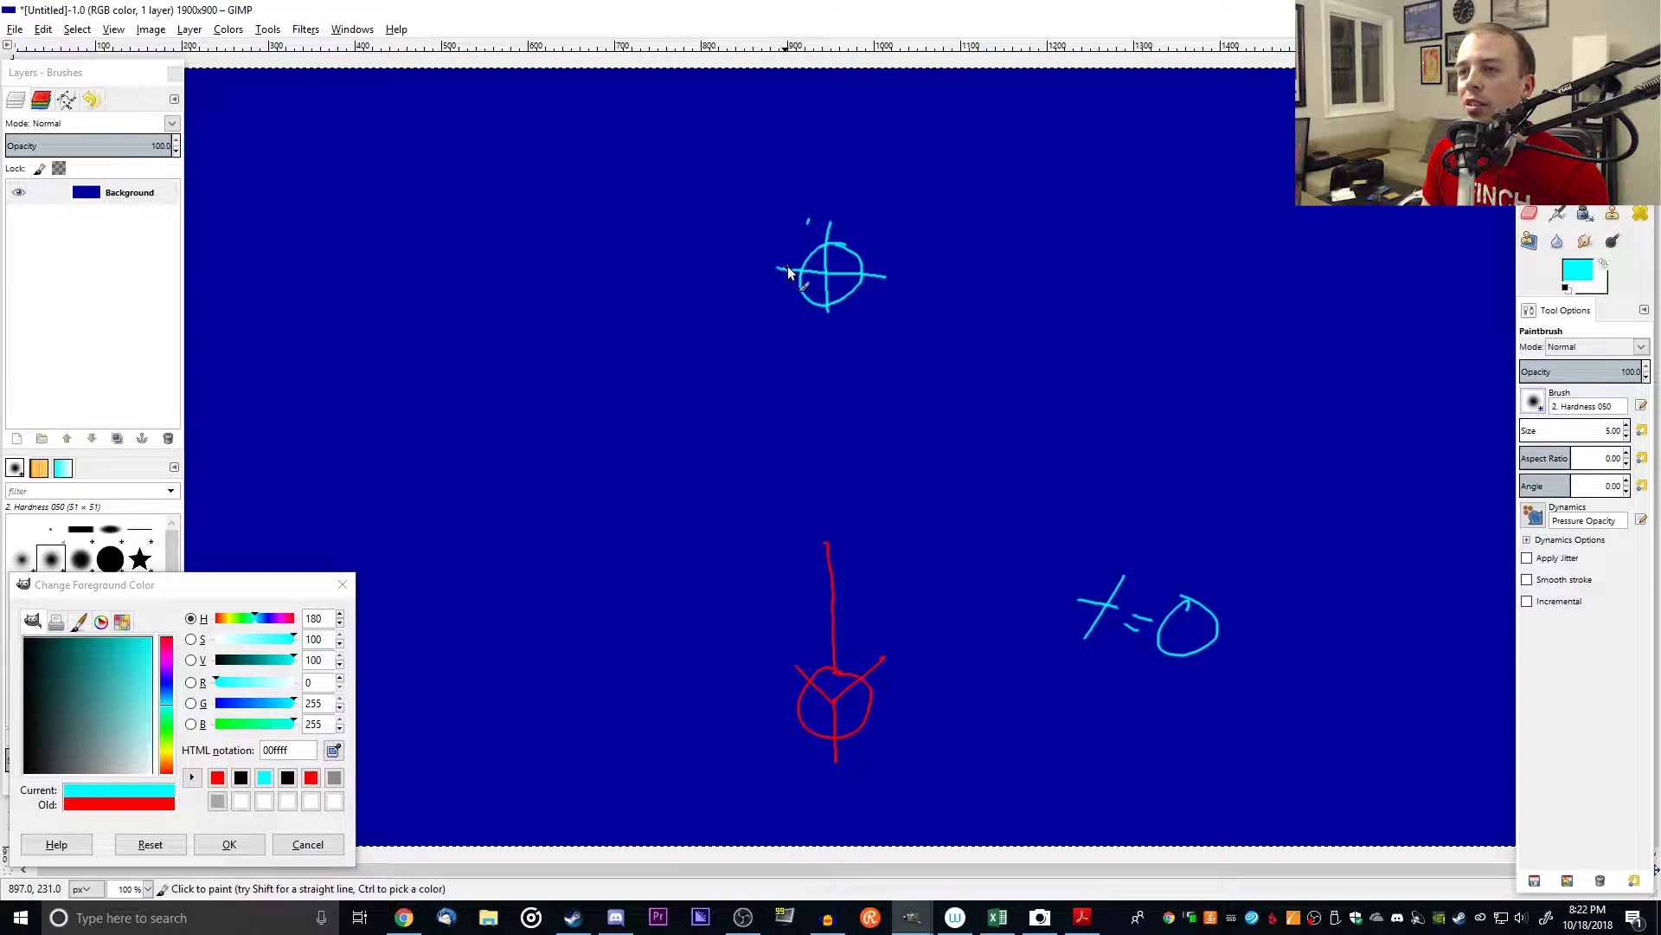
pyautogui.moveTo(767, 270); pyautogui.dragTo(680, 253)
pyautogui.hotkey('ctrl', 'z')
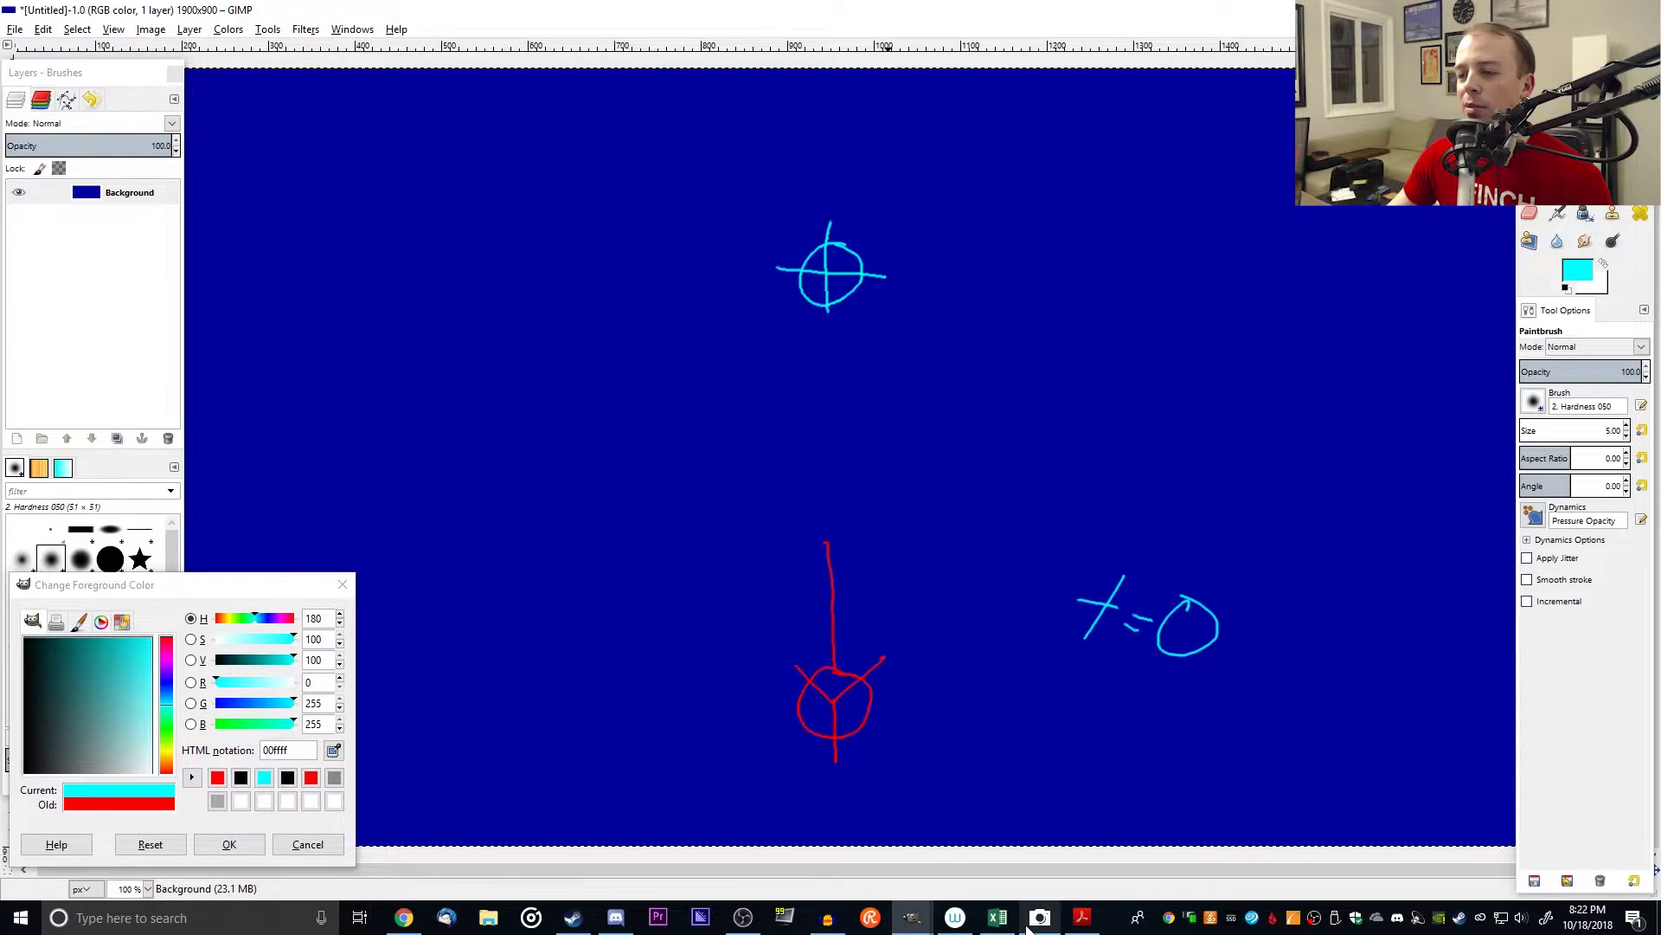
# Step: Glance at the Excel spreadsheet, then return to the GIMP canvas
pyautogui.click(997, 917)
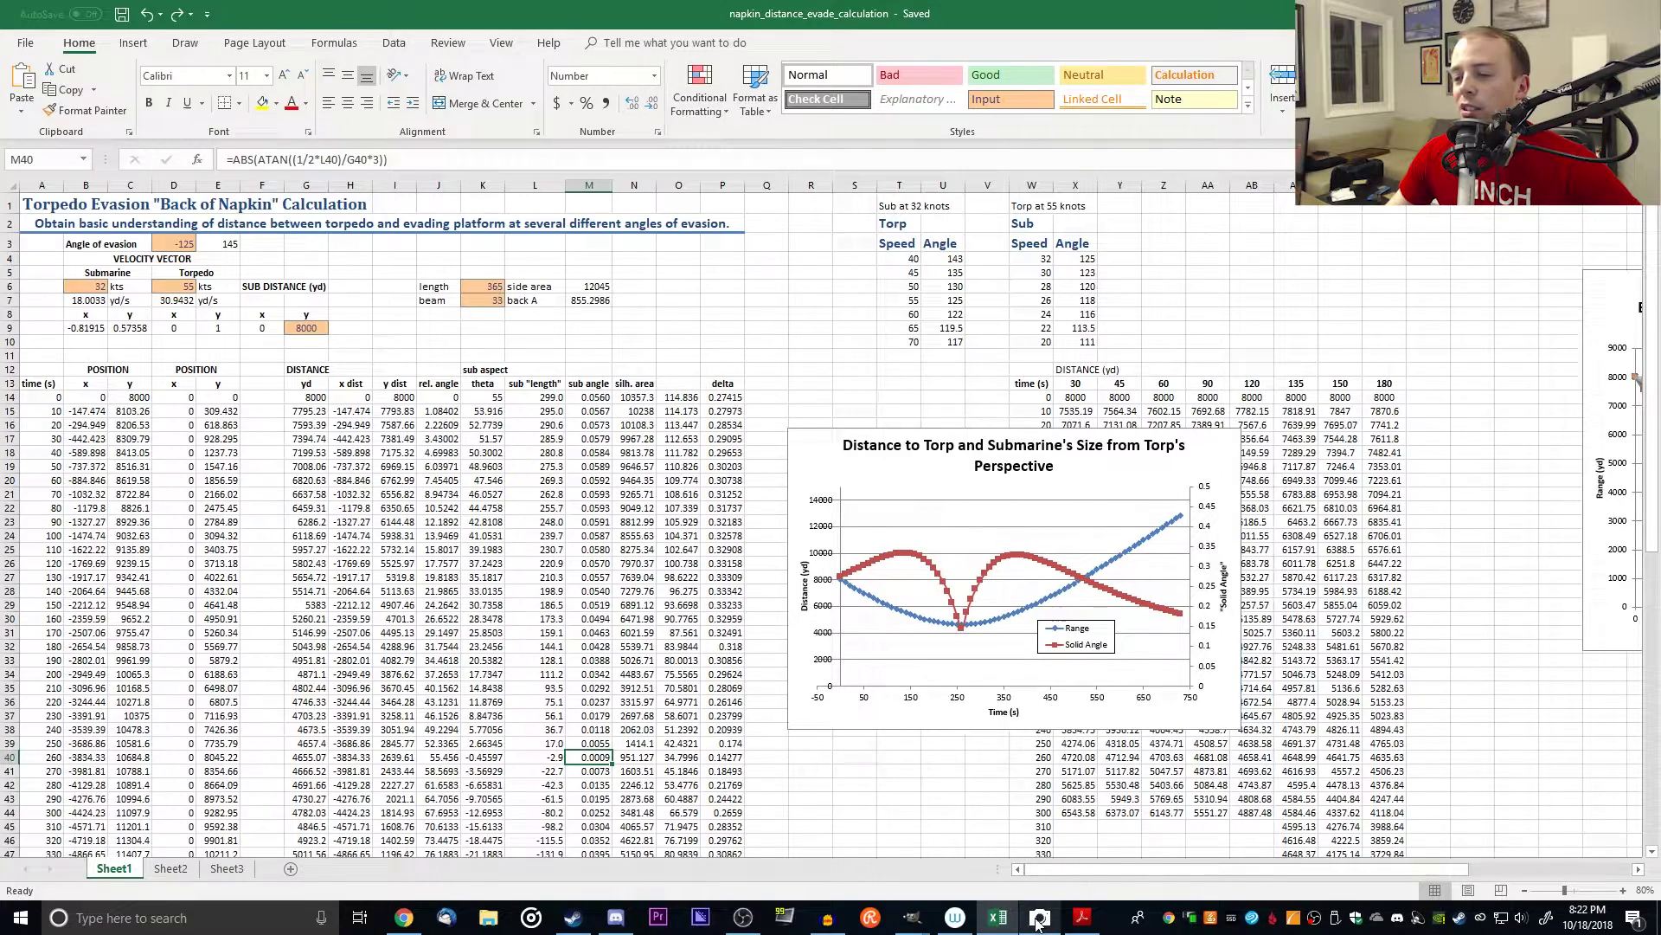
pyautogui.moveTo(912, 919)
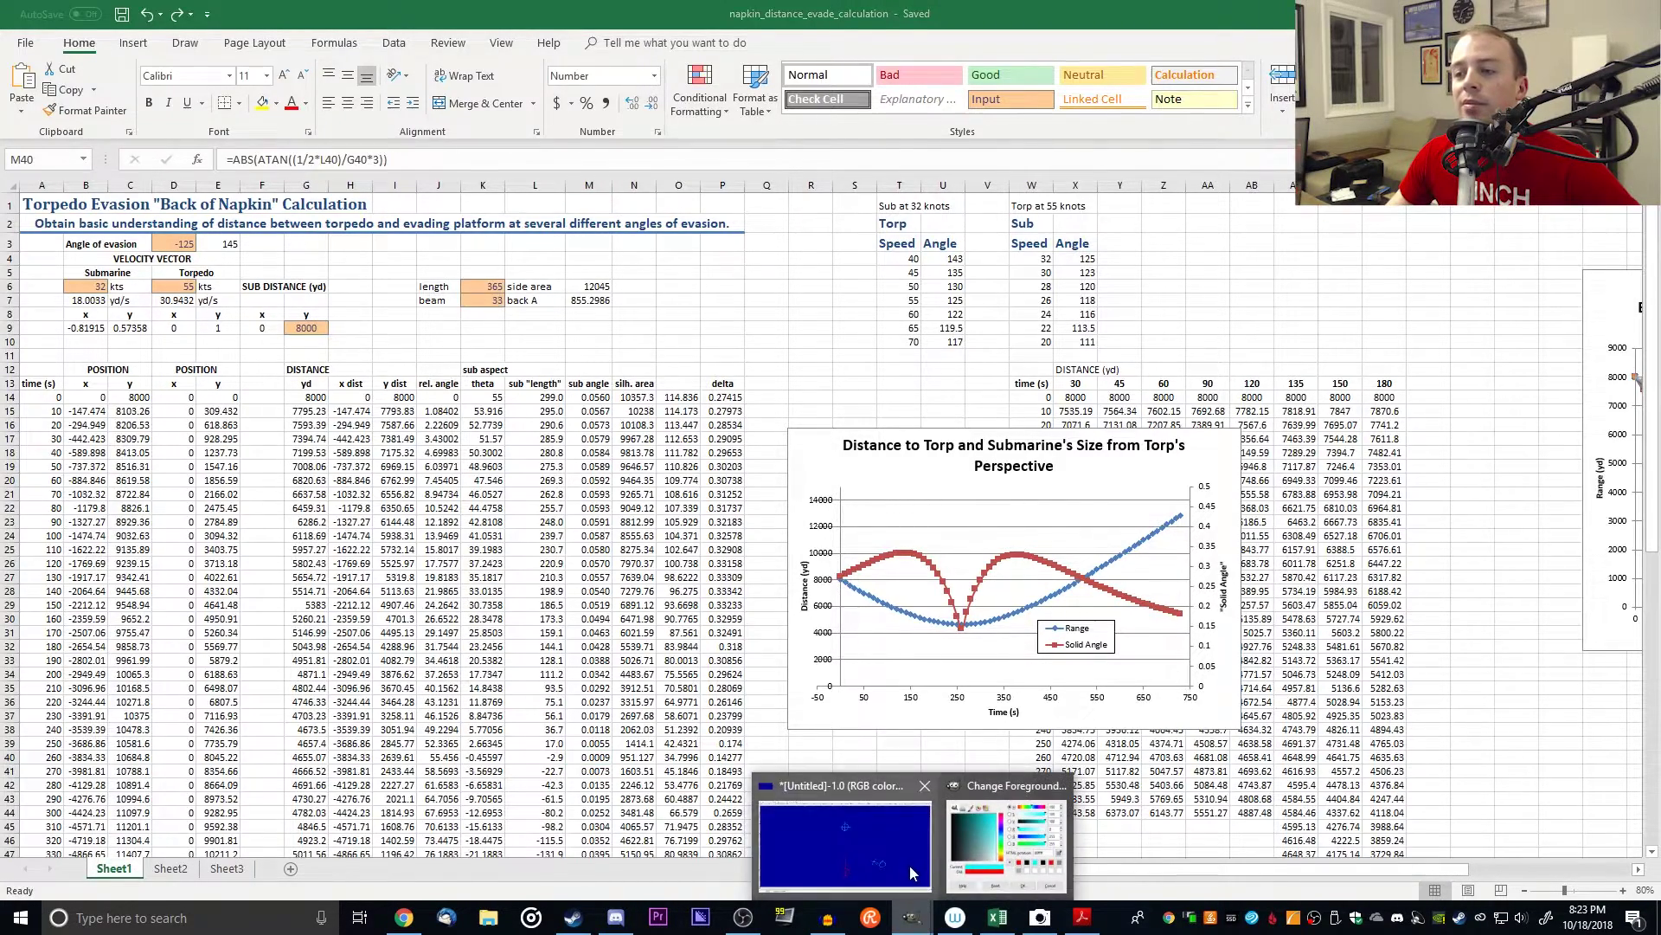
pyautogui.click(852, 831)
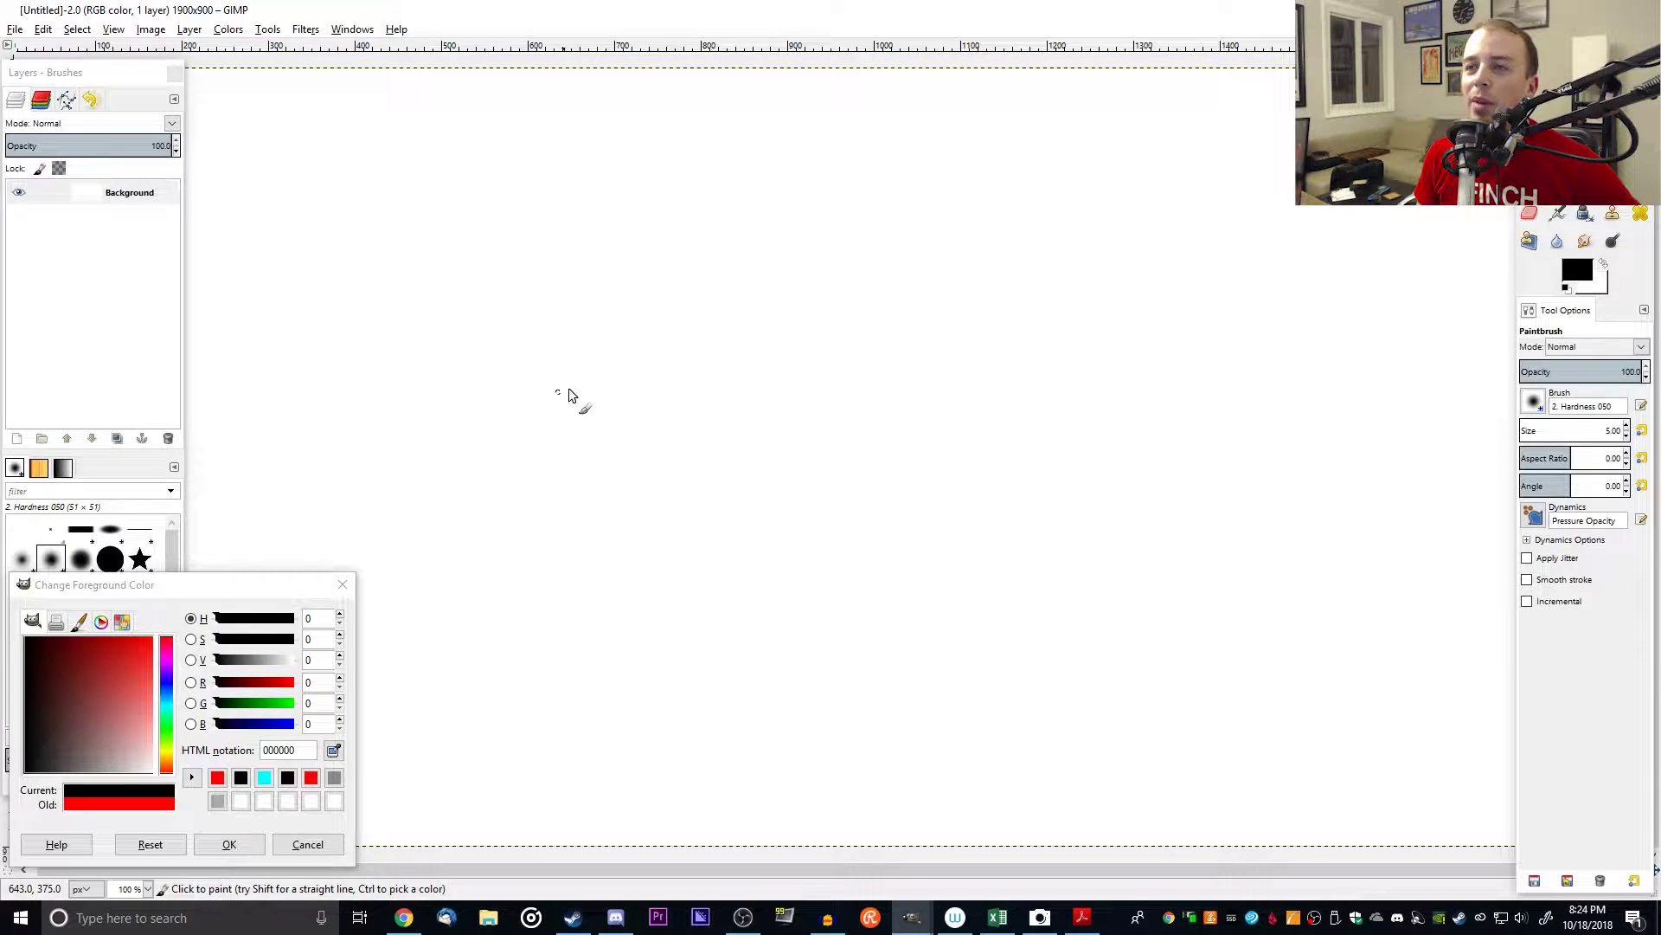
# Step: Sketch a submarine hull with propeller and sail, then undo it
pyautogui.moveTo(603, 334)
pyautogui.mouseDown()
pyautogui.moveTo(595, 382)
pyautogui.moveTo(956, 337)
pyautogui.mouseUp()
pyautogui.moveTo(597, 386)
pyautogui.mouseDown()
pyautogui.moveTo(796, 398)
pyautogui.moveTo(967, 380)
pyautogui.moveTo(994, 356)
pyautogui.mouseUp()
pyautogui.moveTo(681, 345)
pyautogui.mouseDown()
pyautogui.moveTo(684, 307)
pyautogui.moveTo(734, 346)
pyautogui.mouseUp()
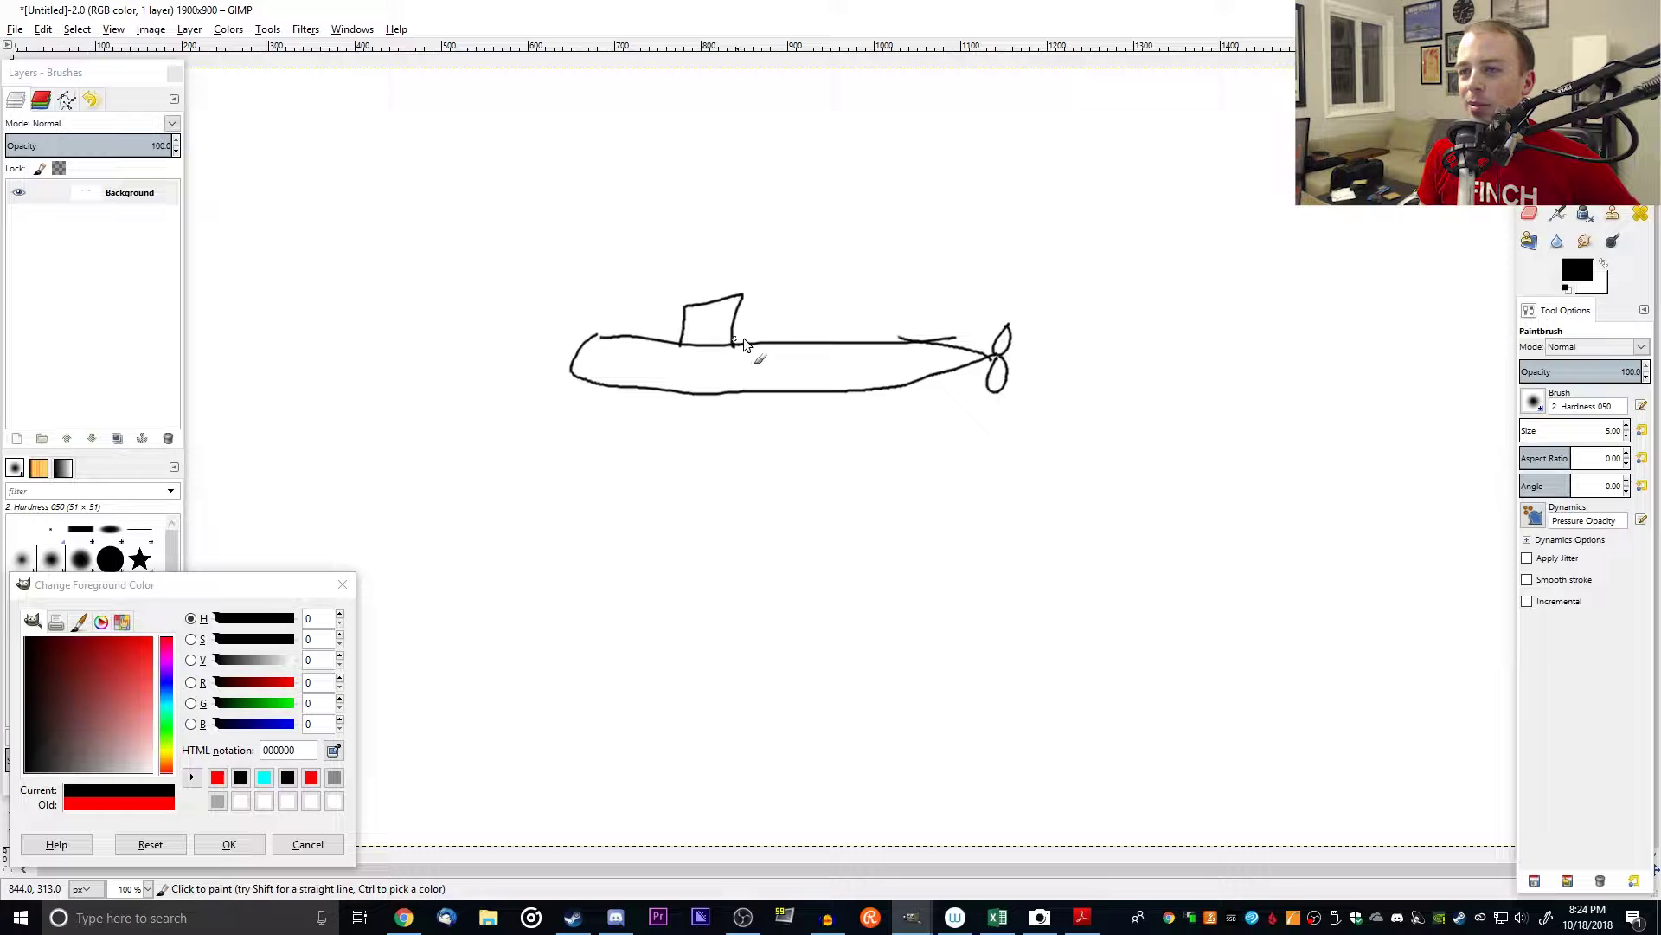
pyautogui.hotkey('ctrl', 'z')
pyautogui.hotkey('ctrl', 'z')
pyautogui.hotkey('ctrl', 'z')
pyautogui.hotkey('ctrl', 'z')
pyautogui.hotkey('ctrl', 'z')
pyautogui.hotkey('ctrl', 'z')
pyautogui.hotkey('ctrl', 'z')
pyautogui.hotkey('ctrl', 'z')
pyautogui.hotkey('ctrl', 'z')
pyautogui.hotkey('ctrl', 'z')
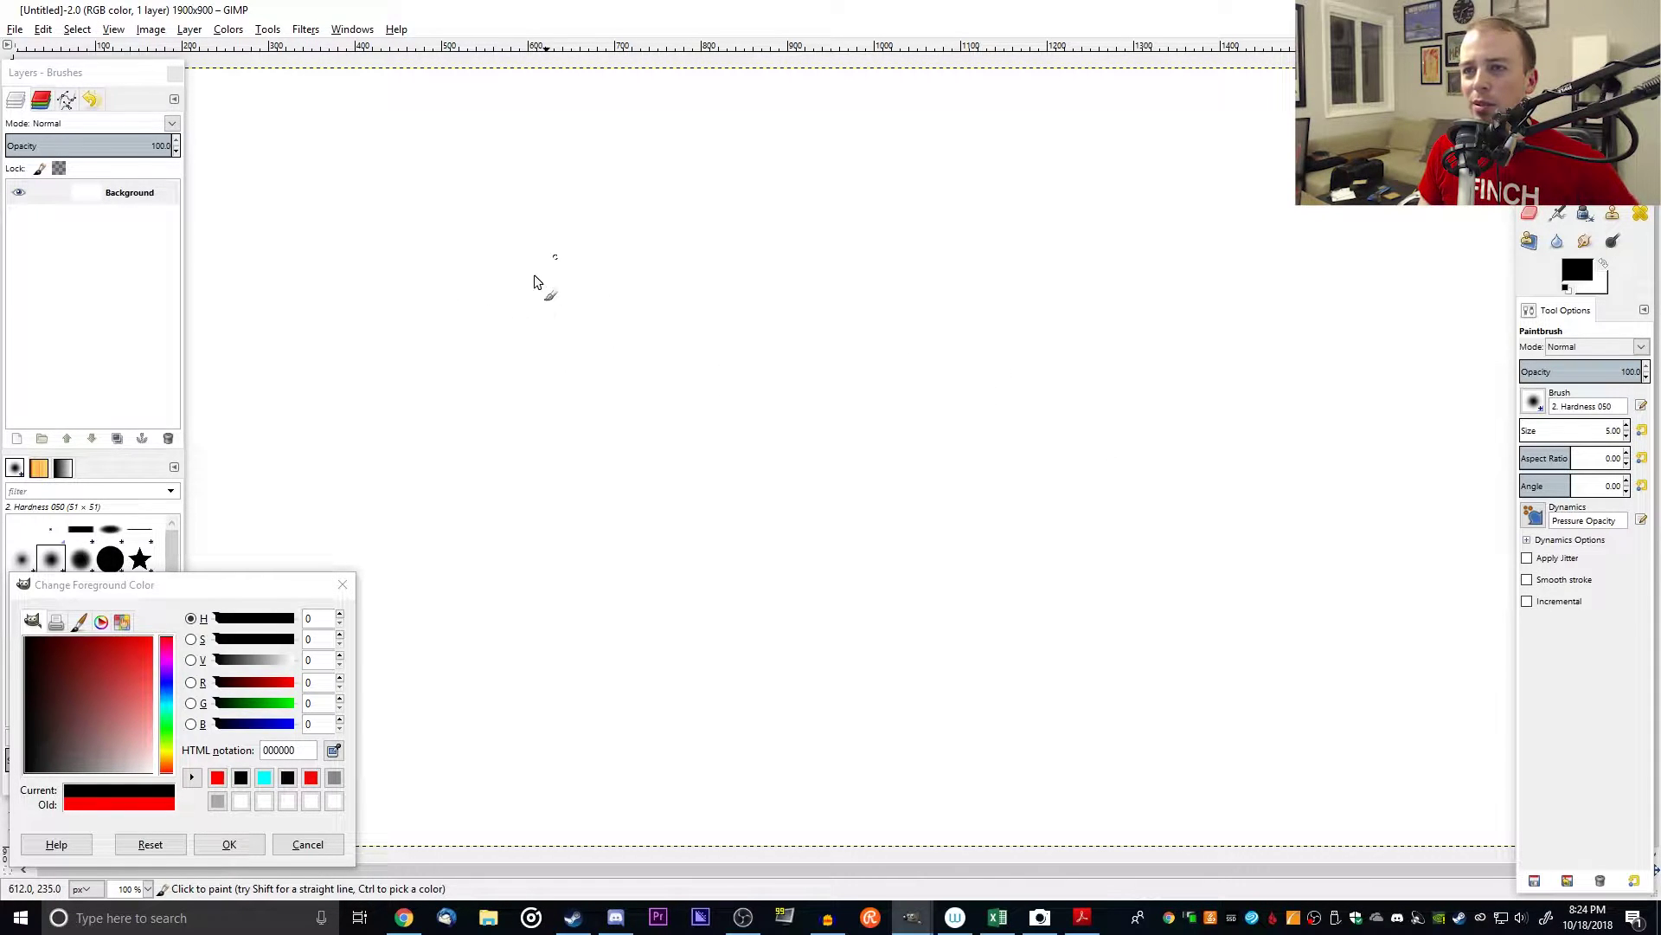
# Step: Draw a black cylinder with a dashed hidden left end
pyautogui.moveTo(558, 290)
pyautogui.mouseDown()
pyautogui.moveTo(521, 403)
pyautogui.moveTo(566, 478)
pyautogui.moveTo(796, 305)
pyautogui.moveTo(943, 305)
pyautogui.mouseUp()
pyautogui.moveTo(569, 483); pyautogui.dragTo(935, 487)
pyautogui.moveTo(943, 307)
pyautogui.mouseDown()
pyautogui.moveTo(906, 405)
pyautogui.moveTo(939, 489)
pyautogui.moveTo(974, 375)
pyautogui.moveTo(939, 491)
pyautogui.mouseUp()
pyautogui.moveTo(565, 310); pyautogui.dragTo(575, 329)
pyautogui.moveTo(580, 340); pyautogui.dragTo(586, 357)
pyautogui.moveTo(588, 370); pyautogui.dragTo(585, 414)
pyautogui.moveTo(582, 422); pyautogui.dragTo(580, 436)
pyautogui.moveTo(578, 443); pyautogui.dragTo(575, 463)
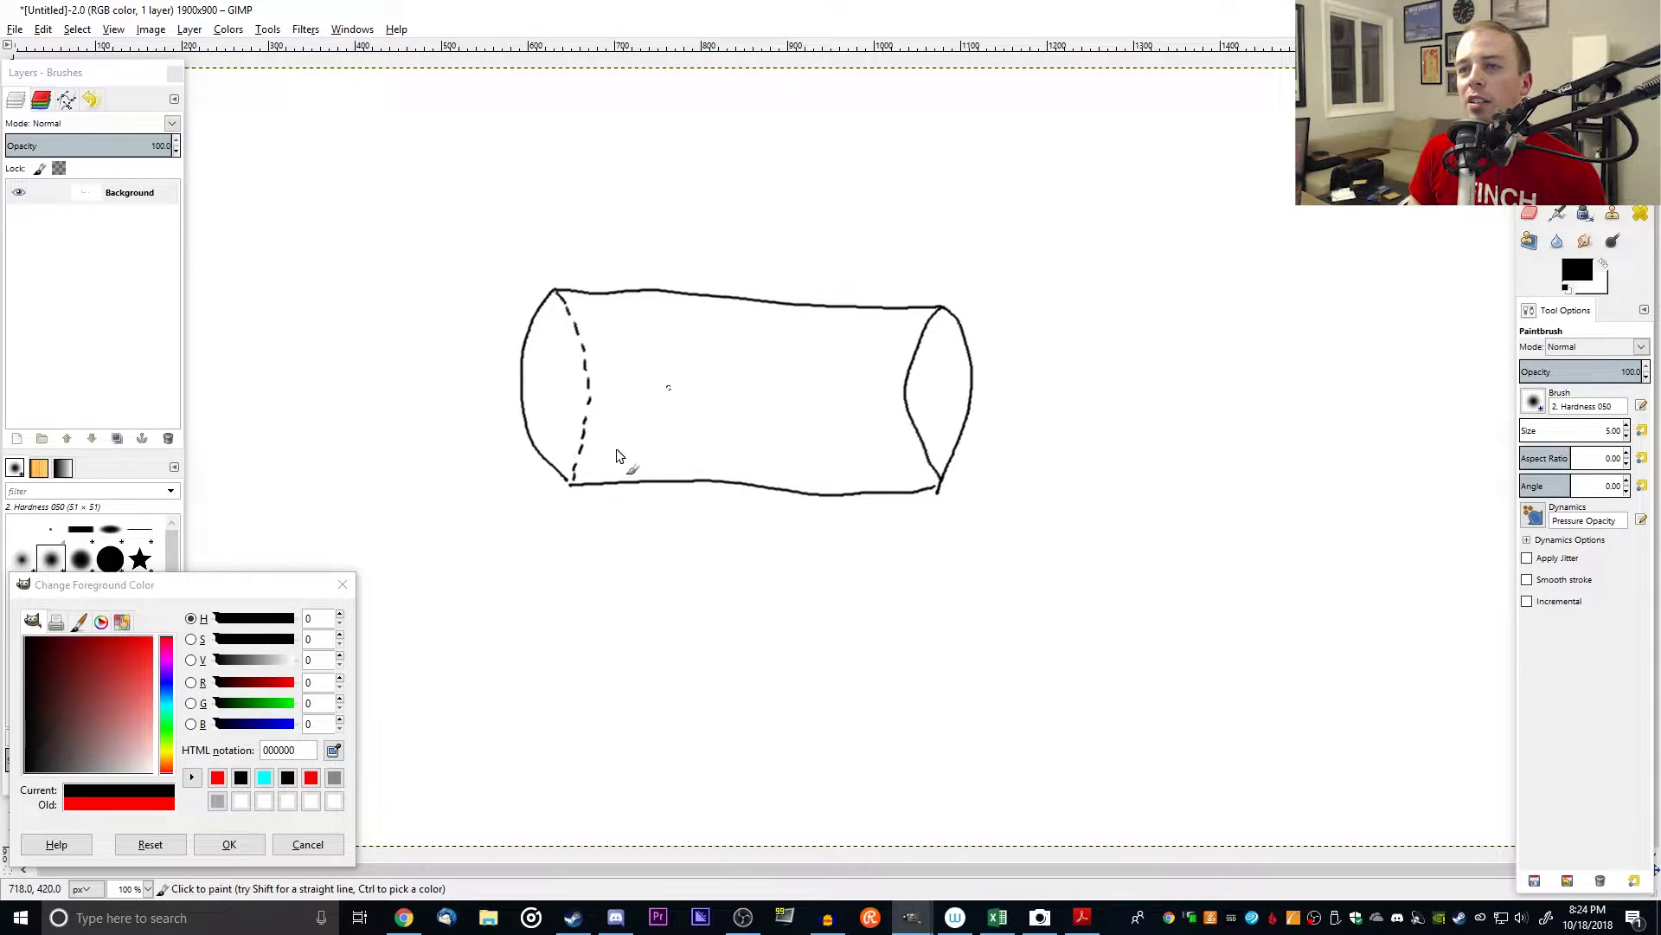
# Step: Add arrowed dimension lines for the cylinder's length above and height on the left
pyautogui.moveTo(548, 210); pyautogui.dragTo(548, 257)
pyautogui.moveTo(551, 235)
pyautogui.mouseDown()
pyautogui.moveTo(945, 257)
pyautogui.moveTo(940, 277)
pyautogui.moveTo(948, 253)
pyautogui.moveTo(915, 268)
pyautogui.moveTo(549, 236)
pyautogui.moveTo(569, 254)
pyautogui.mouseUp()
pyautogui.moveTo(455, 282); pyautogui.dragTo(495, 285)
pyautogui.moveTo(473, 282)
pyautogui.mouseDown()
pyautogui.moveTo(474, 493)
pyautogui.moveTo(495, 478)
pyautogui.mouseUp()
pyautogui.moveTo(462, 303)
pyautogui.mouseDown()
pyautogui.moveTo(474, 282)
pyautogui.moveTo(486, 312)
pyautogui.mouseUp()
pyautogui.moveTo(456, 458)
pyautogui.mouseDown()
pyautogui.moveTo(474, 482)
pyautogui.moveTo(495, 446)
pyautogui.mouseUp()
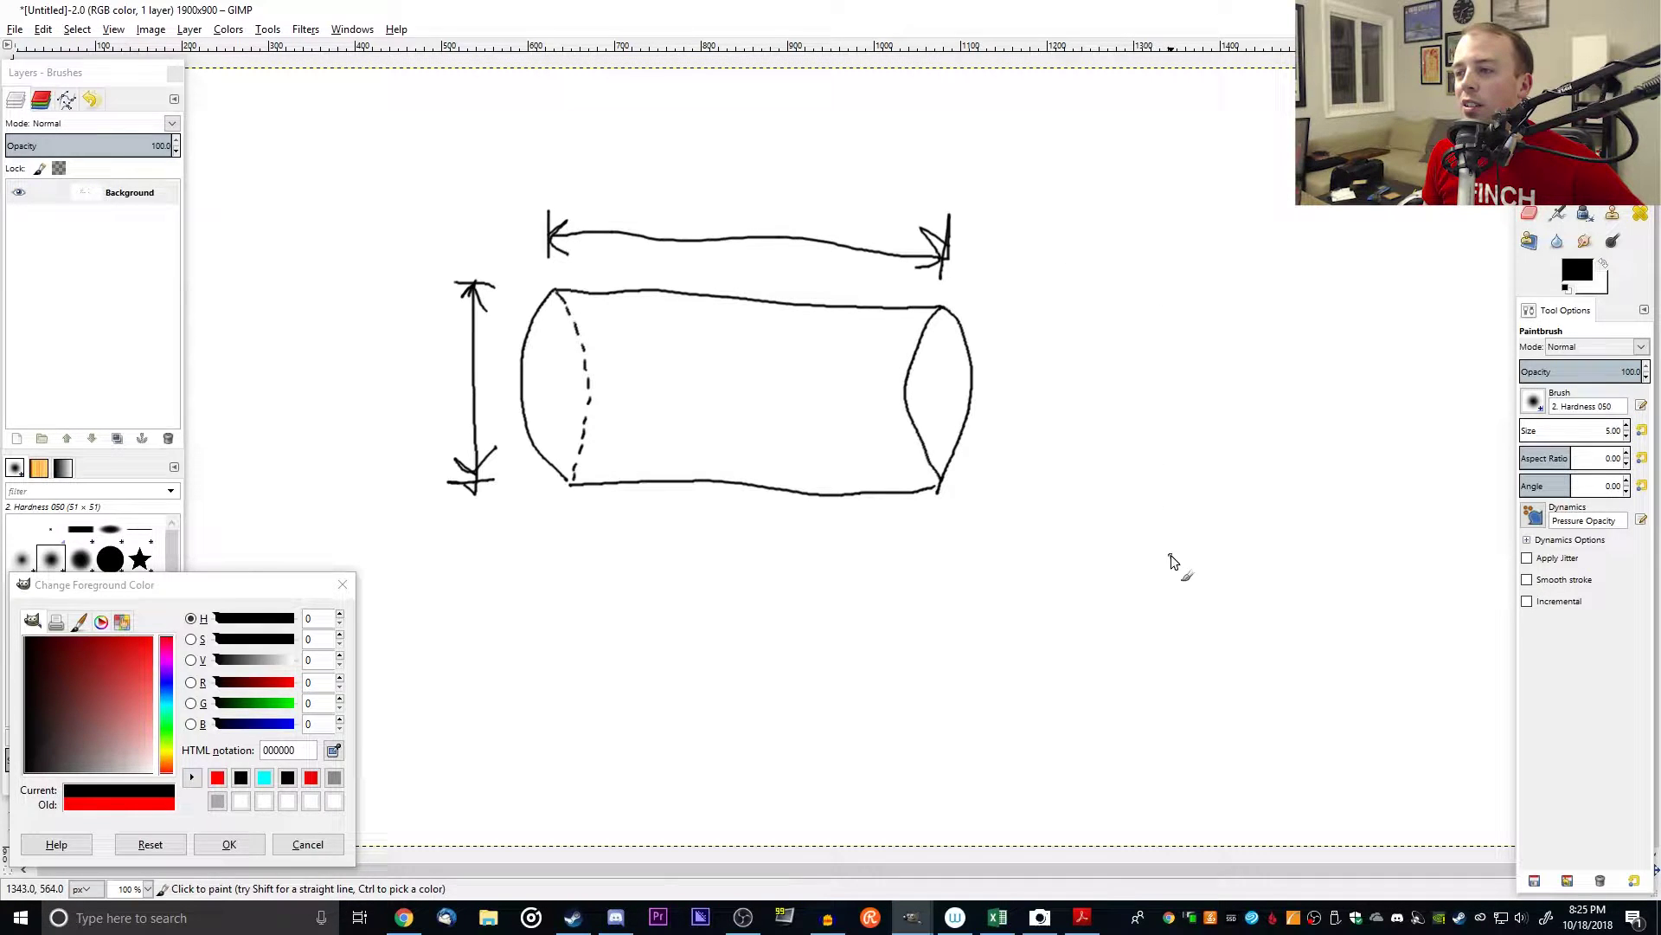
pyautogui.moveTo(1172, 554); pyautogui.dragTo(1138, 620)
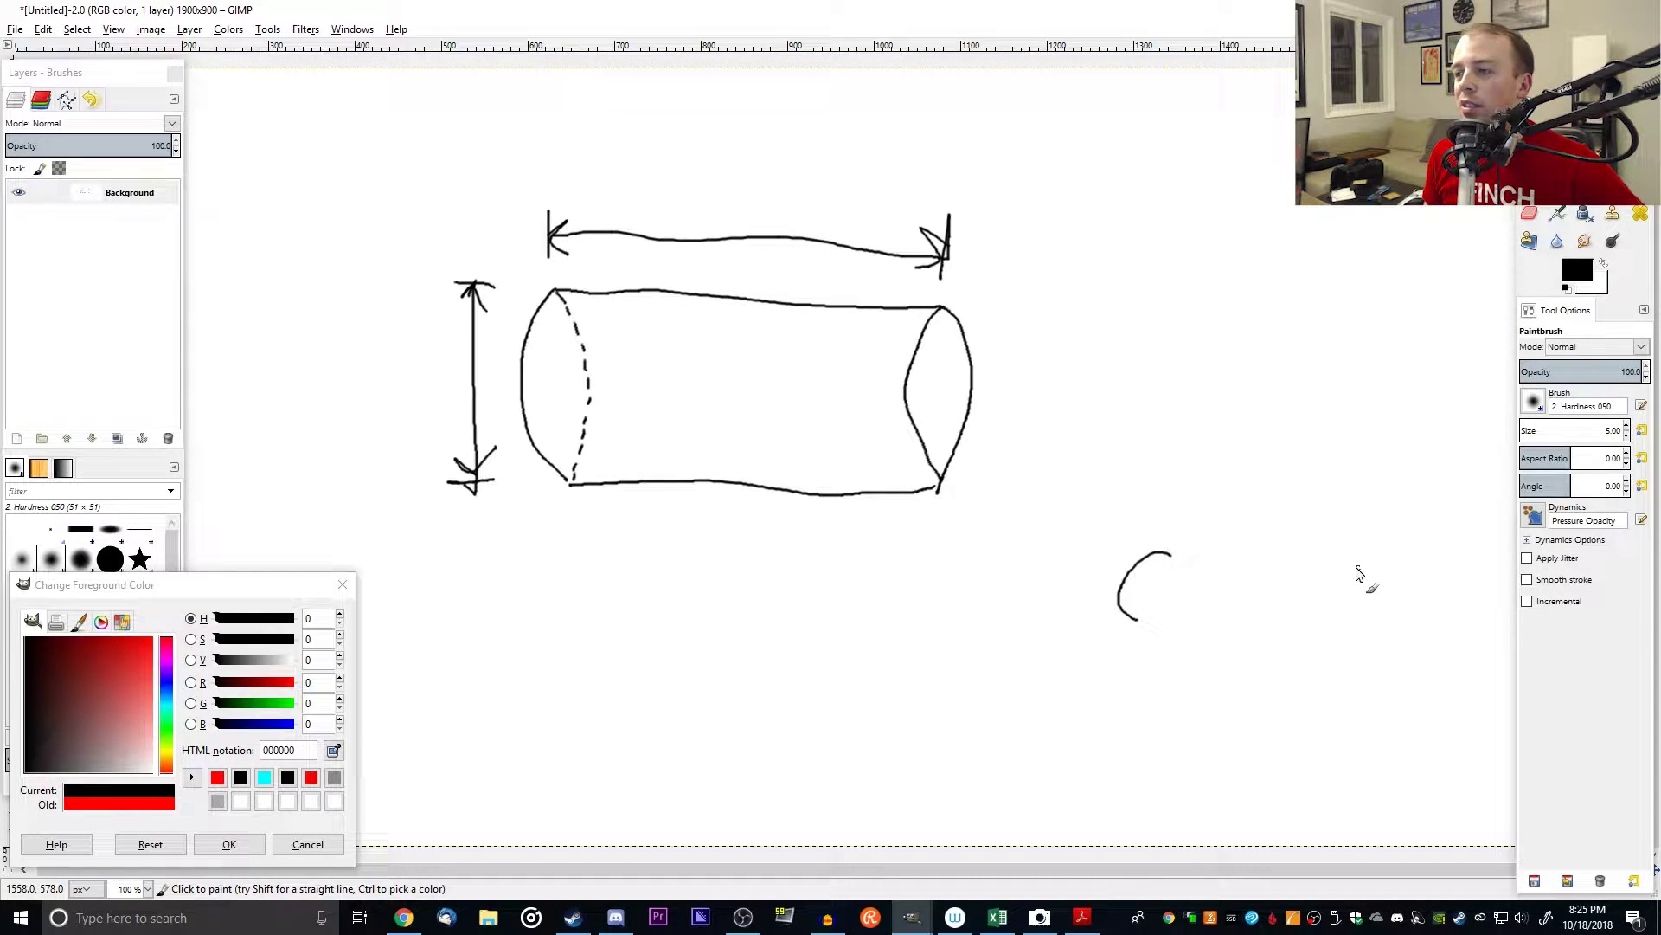
pyautogui.moveTo(1163, 555)
pyautogui.mouseDown()
pyautogui.moveTo(1131, 623)
pyautogui.moveTo(1186, 646)
pyautogui.mouseUp()
pyautogui.moveTo(1336, 569); pyautogui.dragTo(1465, 617)
pyautogui.moveTo(1328, 638)
pyautogui.mouseDown()
pyautogui.moveTo(1443, 640)
pyautogui.moveTo(1478, 617)
pyautogui.mouseUp()
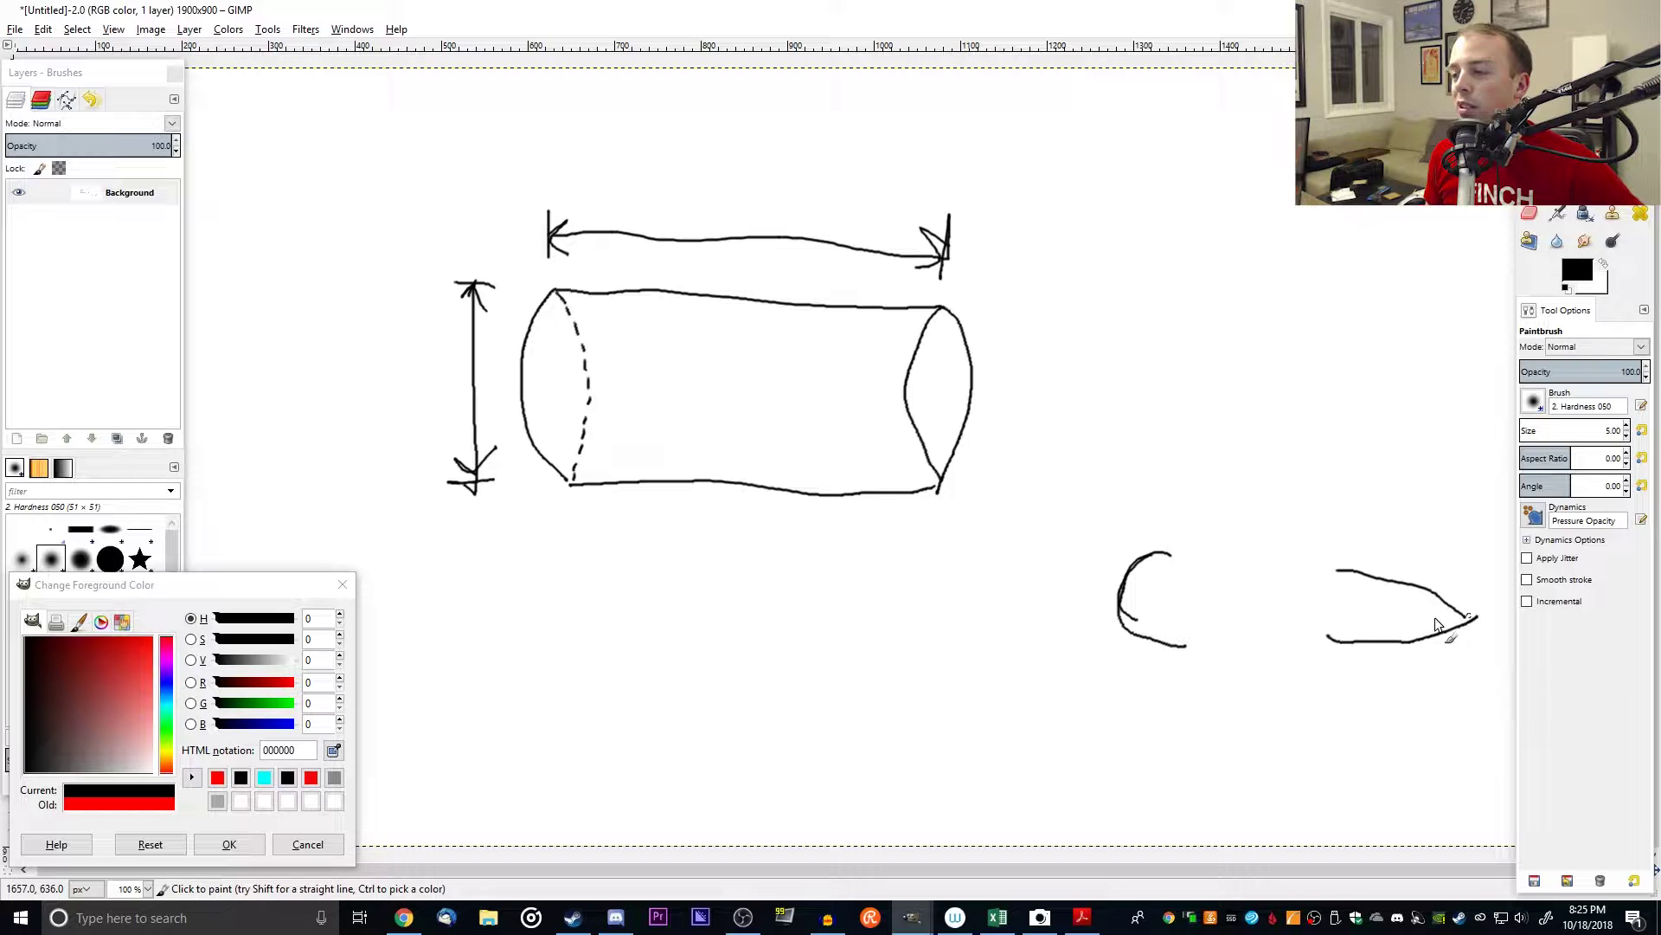
pyautogui.moveTo(1204, 547)
pyautogui.mouseDown()
pyautogui.moveTo(1239, 518)
pyautogui.moveTo(1250, 558)
pyautogui.mouseUp()
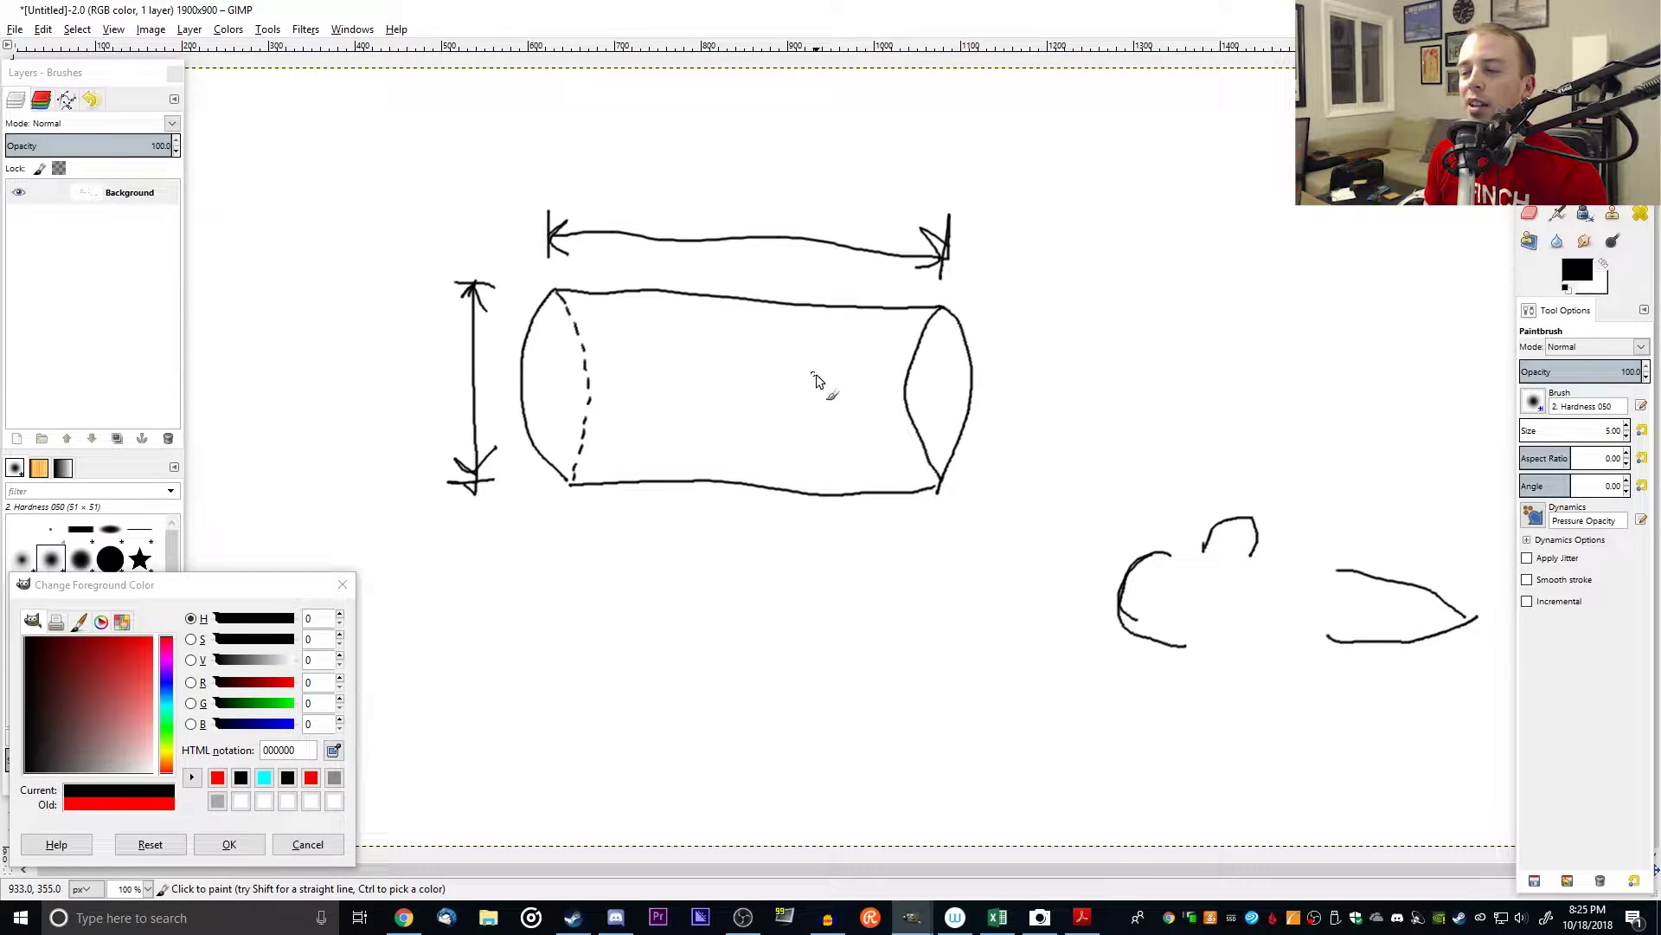
pyautogui.hotkey('ctrl', 'z')
pyautogui.hotkey('ctrl', 'z')
pyautogui.hotkey('ctrl', 'z')
pyautogui.hotkey('ctrl', 'z')
pyautogui.hotkey('ctrl', 'z')
pyautogui.hotkey('ctrl', 'z')
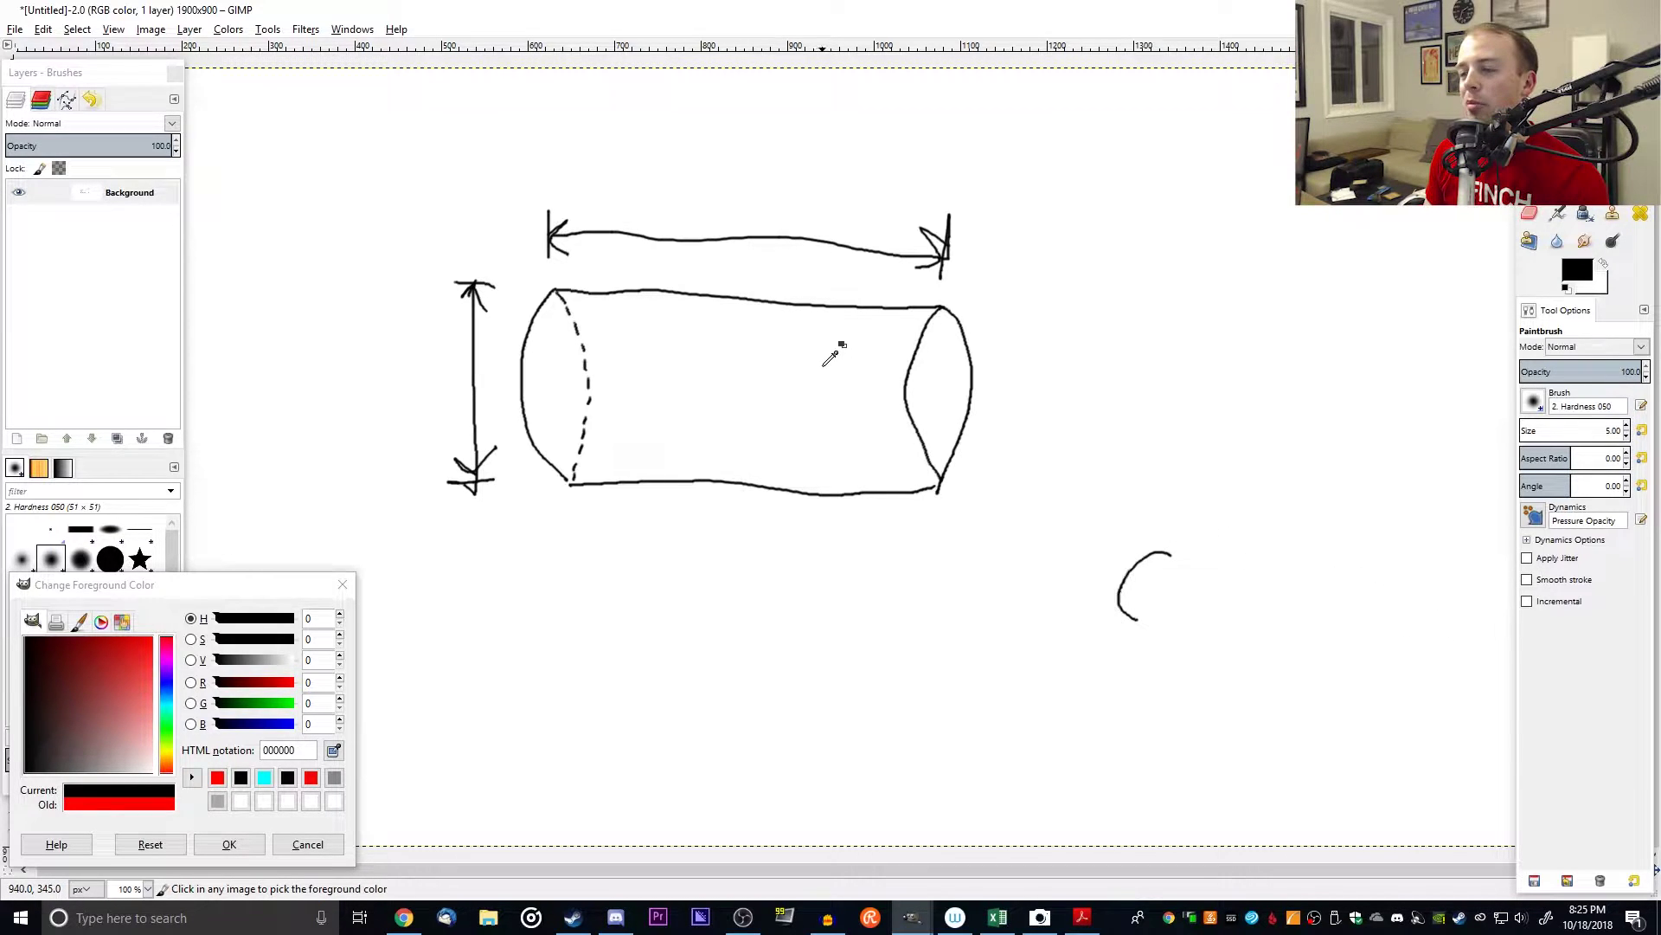
pyautogui.hotkey('ctrl', 'z')
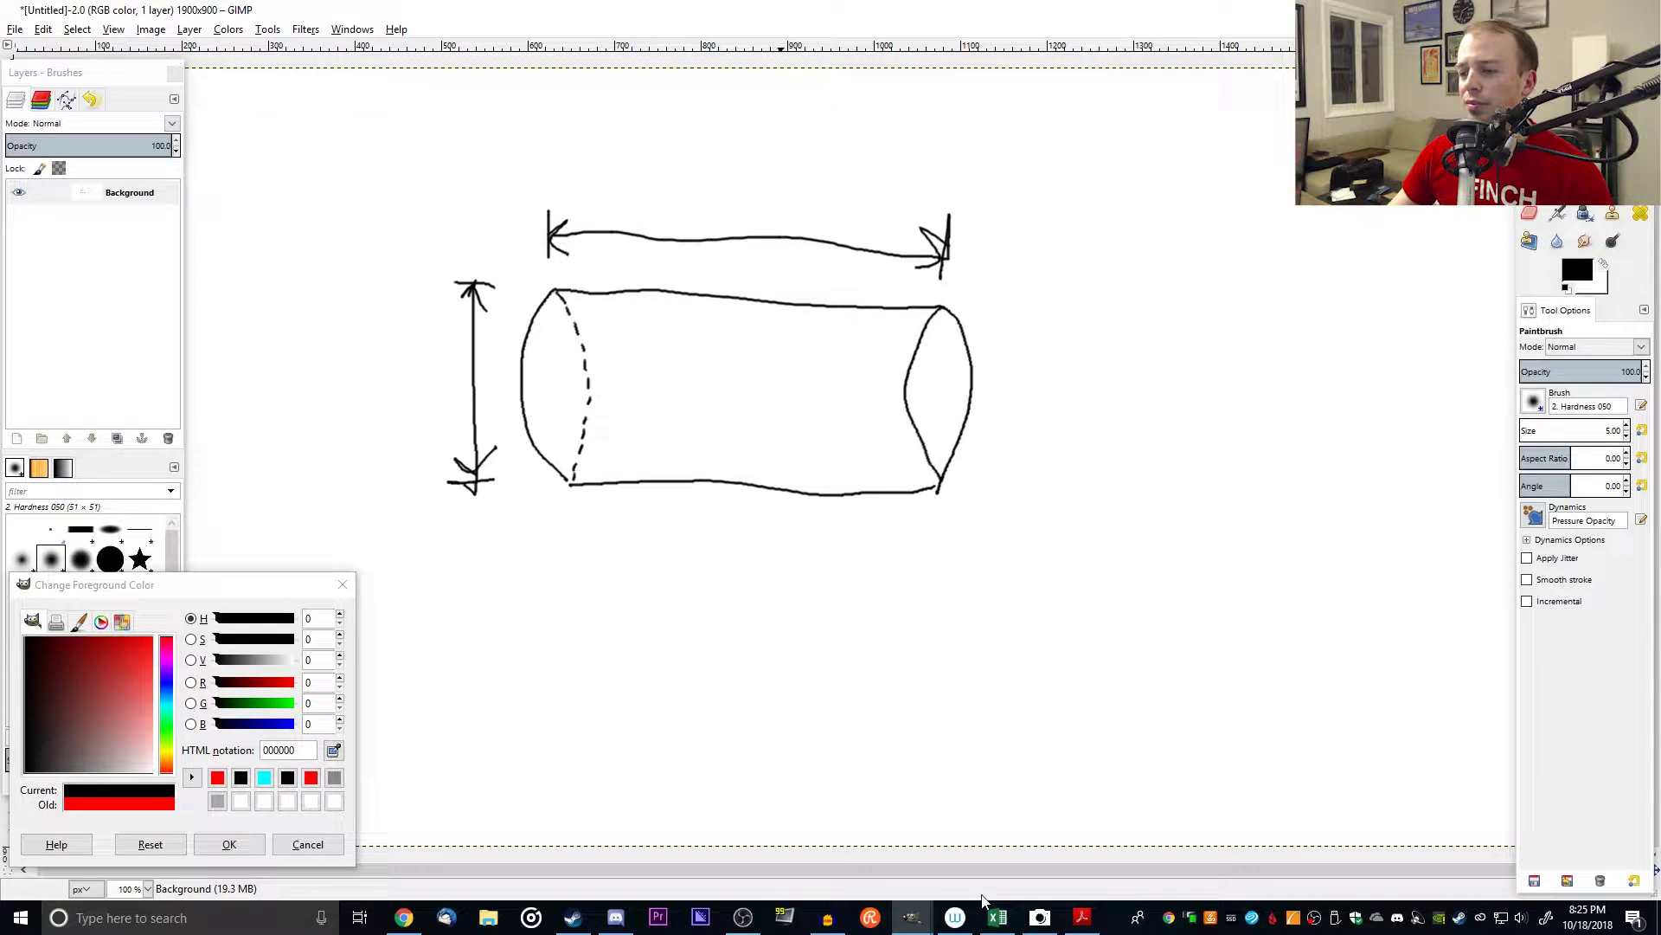
# Step: Select the chart's Range series, try and undo a black curve in GIMP, then return to Excel
pyautogui.click(996, 928)
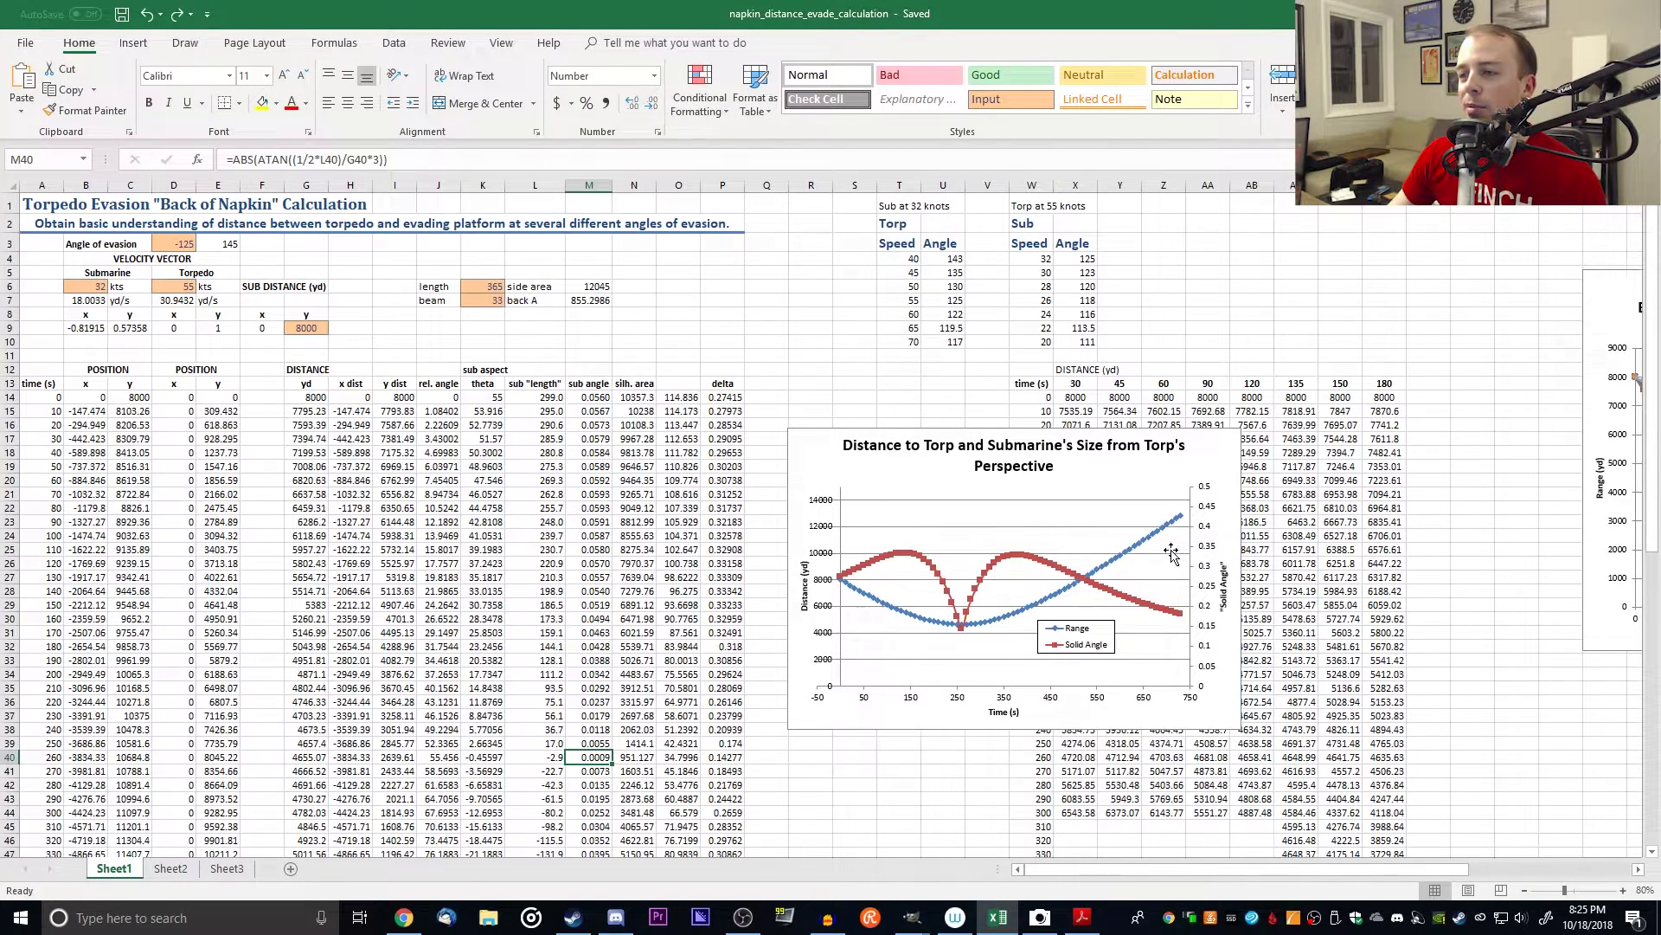
pyautogui.click(861, 592)
pyautogui.moveTo(912, 917)
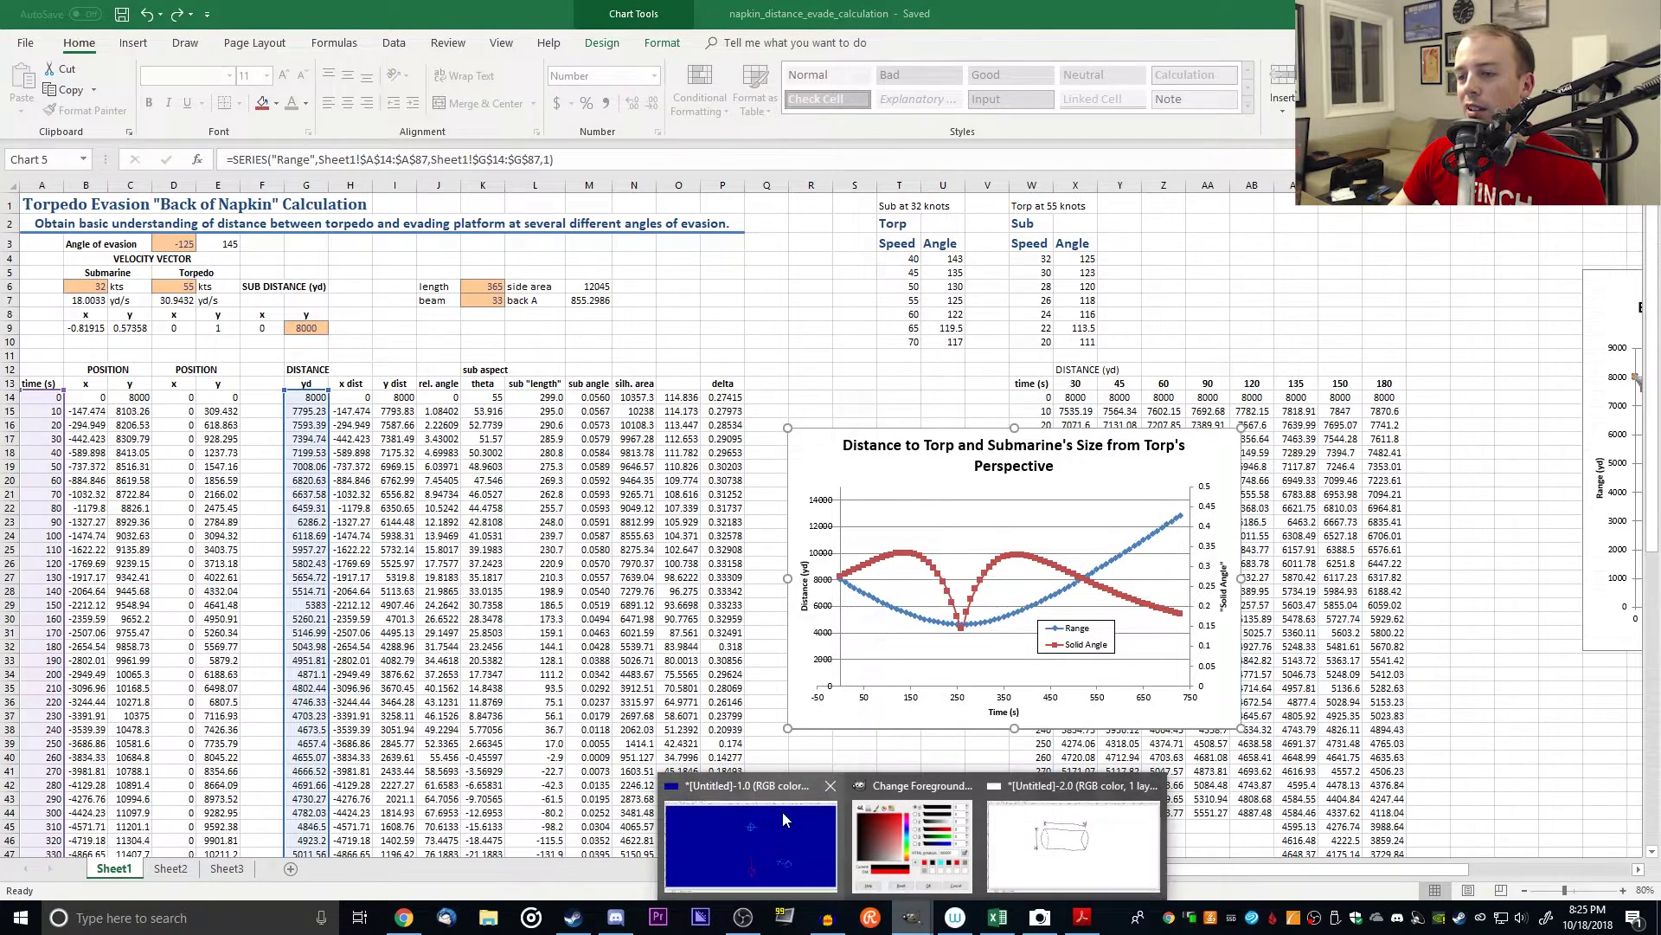
pyautogui.click(782, 812)
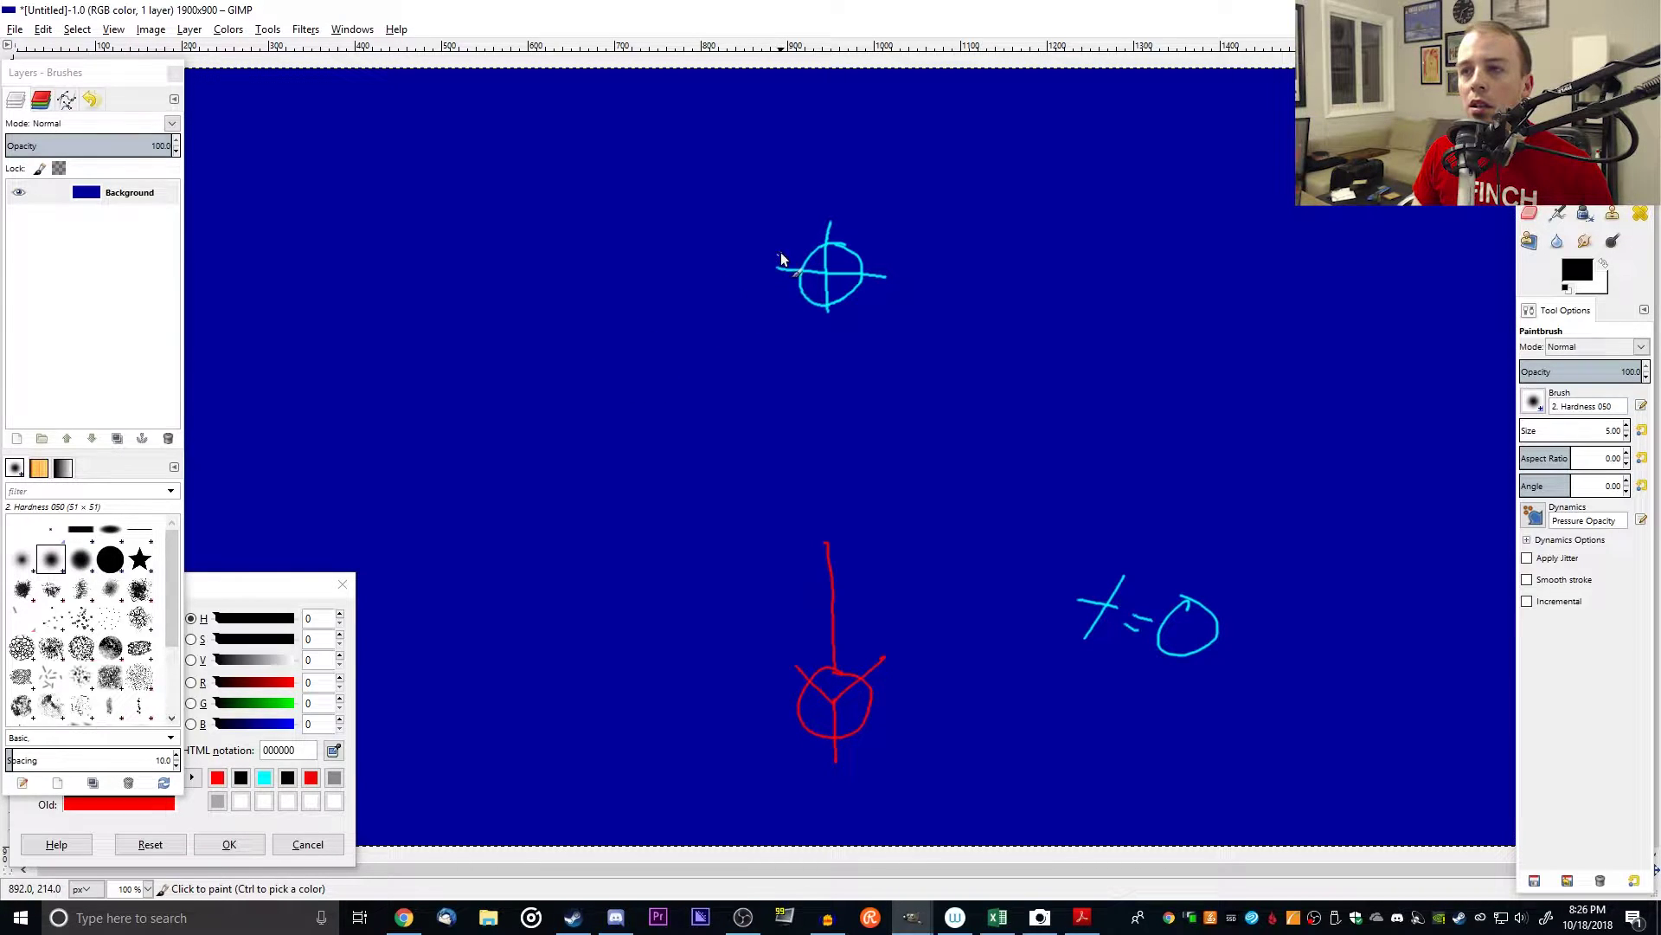
pyautogui.moveTo(625, 175)
pyautogui.mouseDown()
pyautogui.moveTo(718, 227)
pyautogui.moveTo(802, 240)
pyautogui.mouseUp()
pyautogui.hotkey('ctrl', 'z')
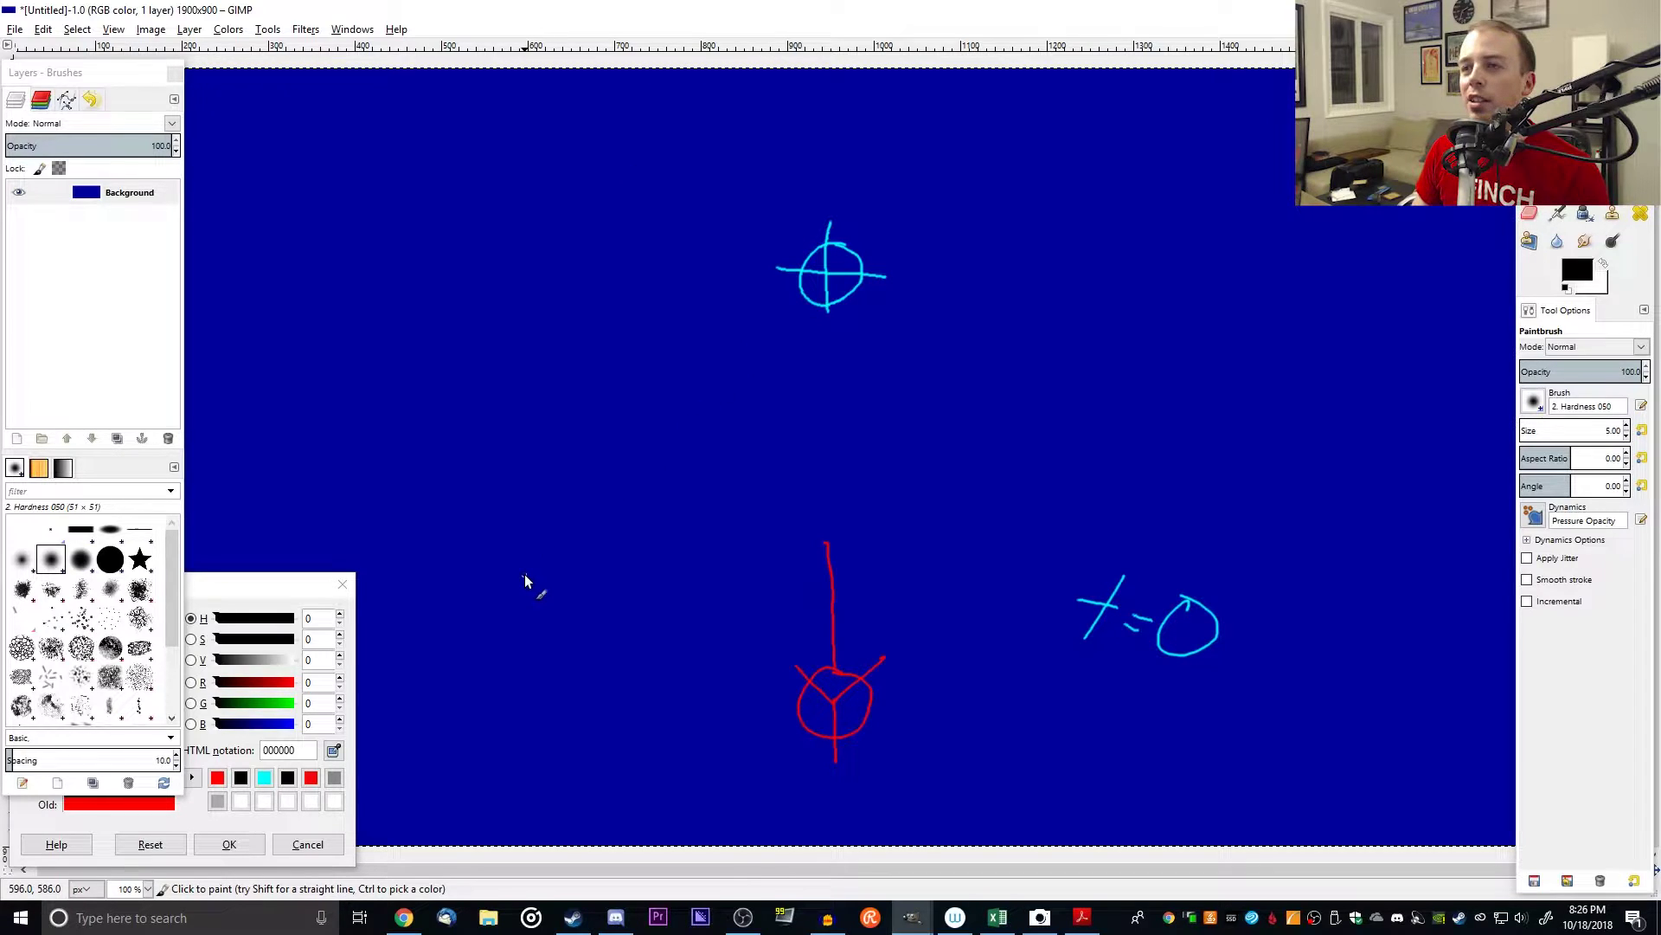
pyautogui.click(998, 917)
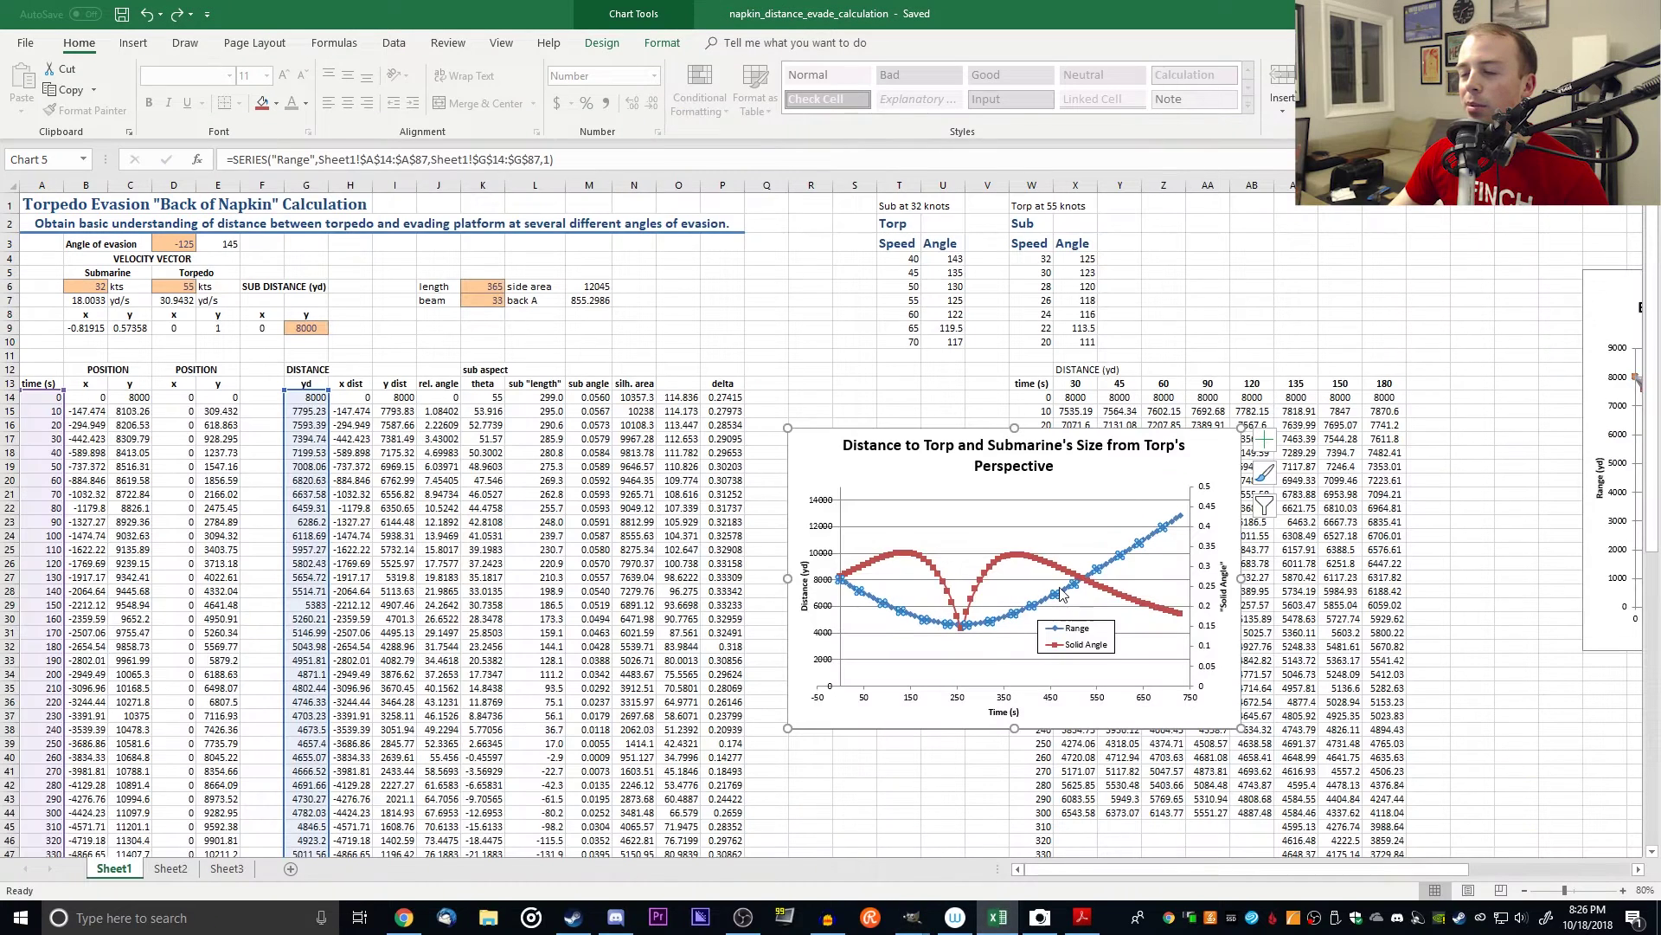
pyautogui.click(1028, 621)
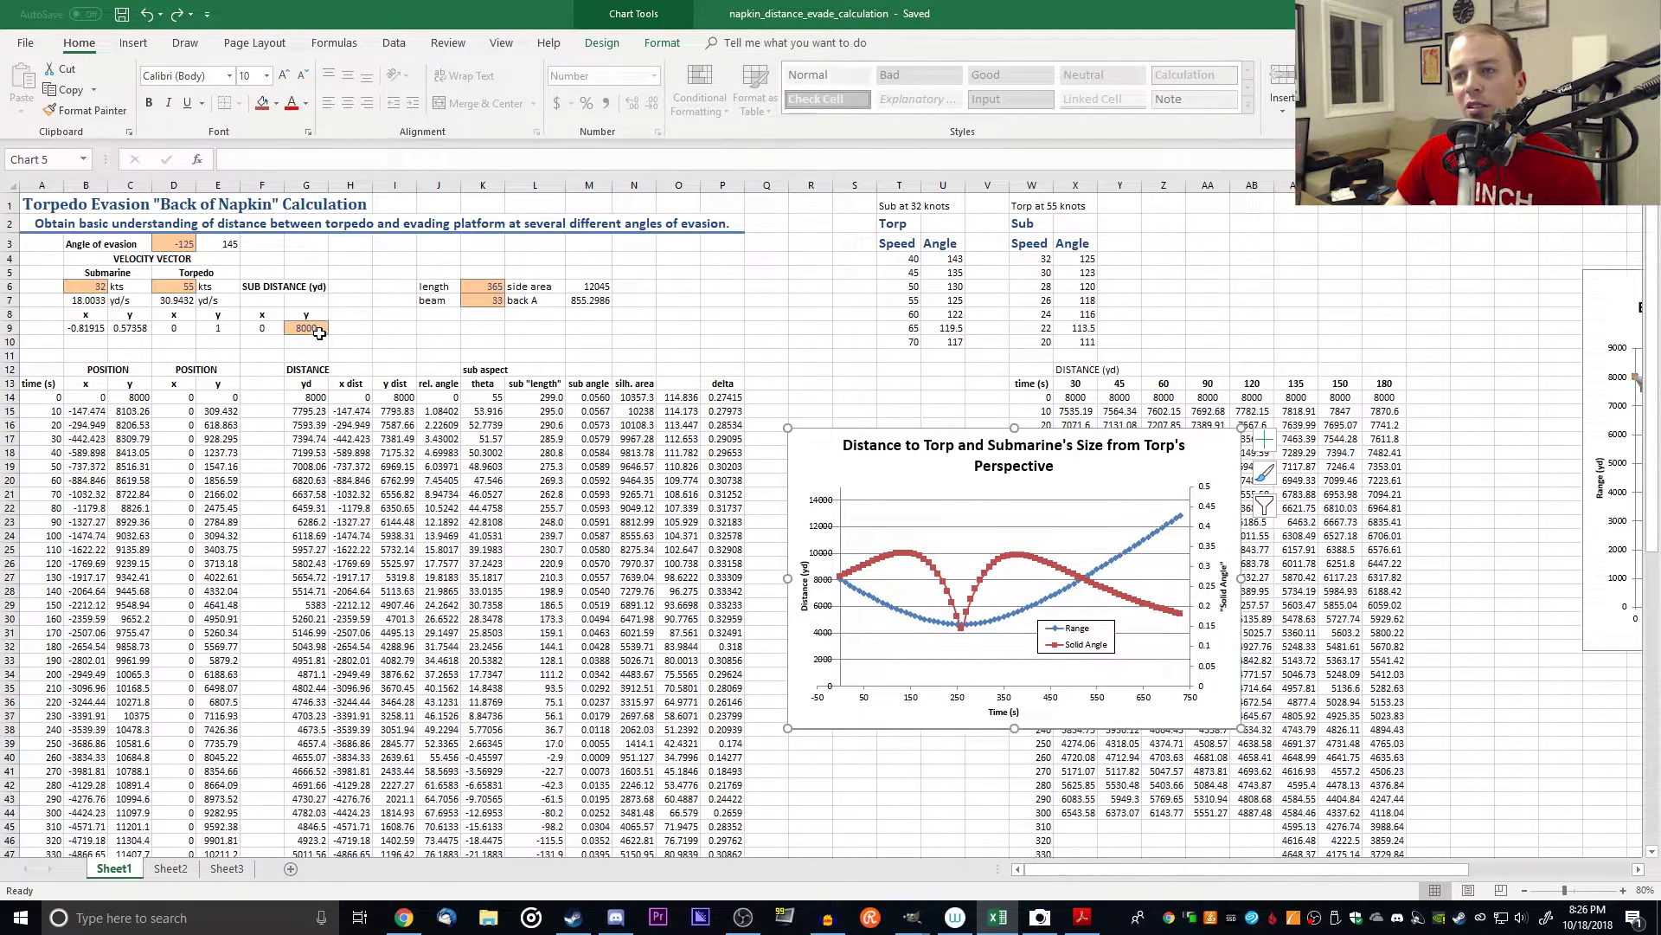
pyautogui.click(493, 285)
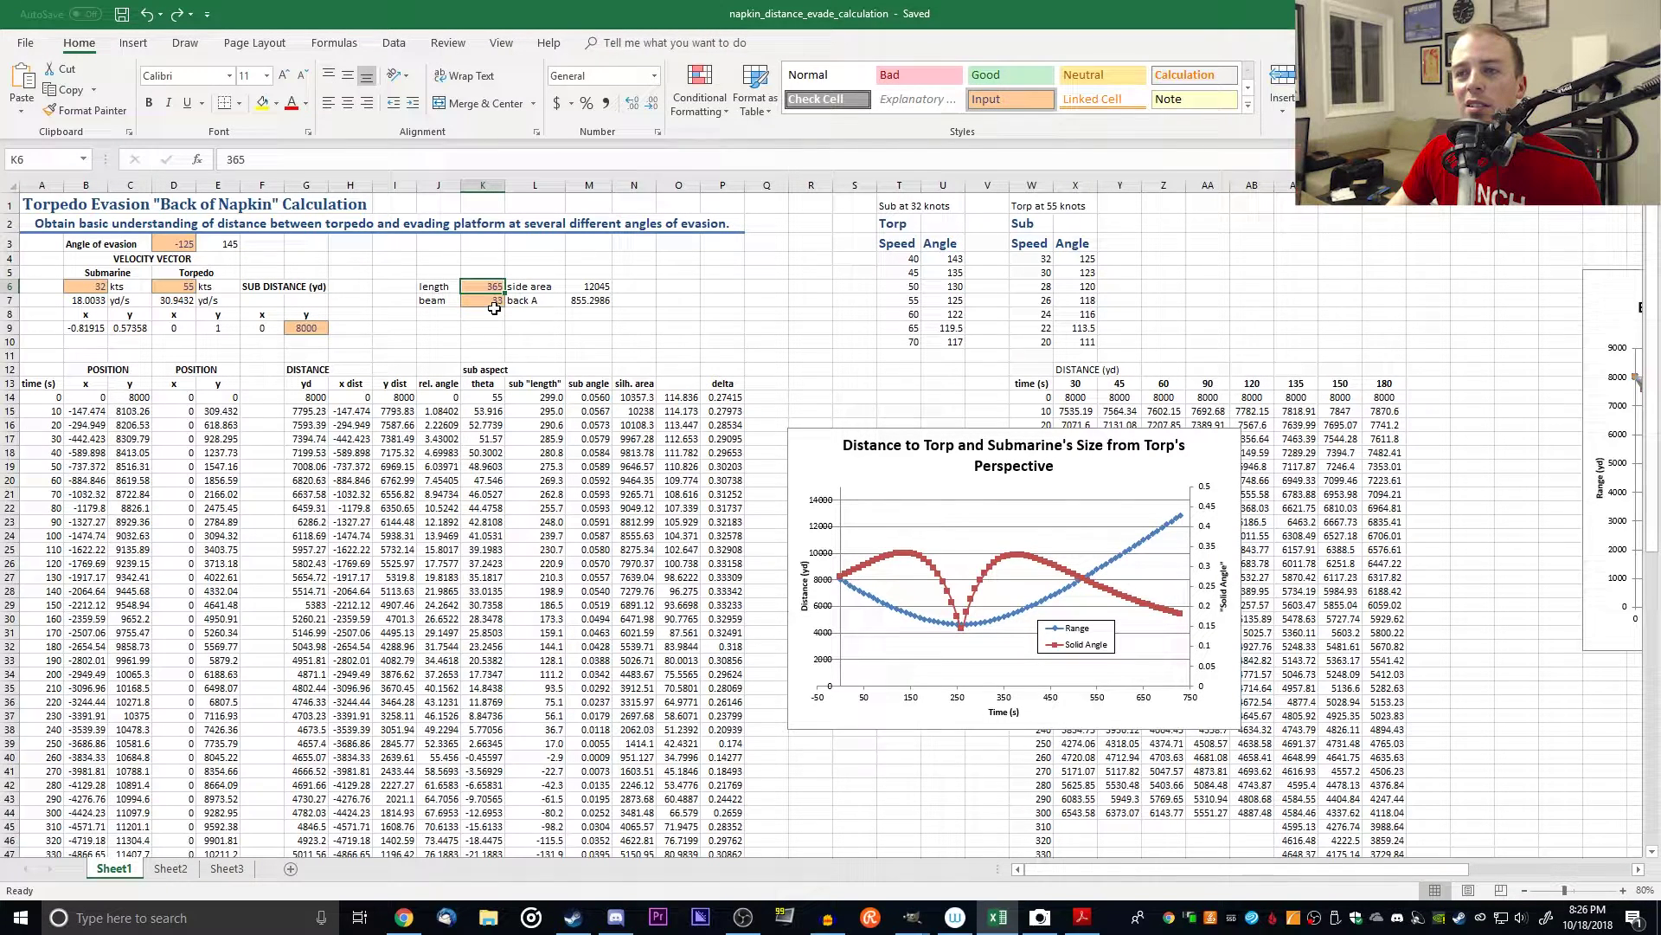
pyautogui.click(494, 301)
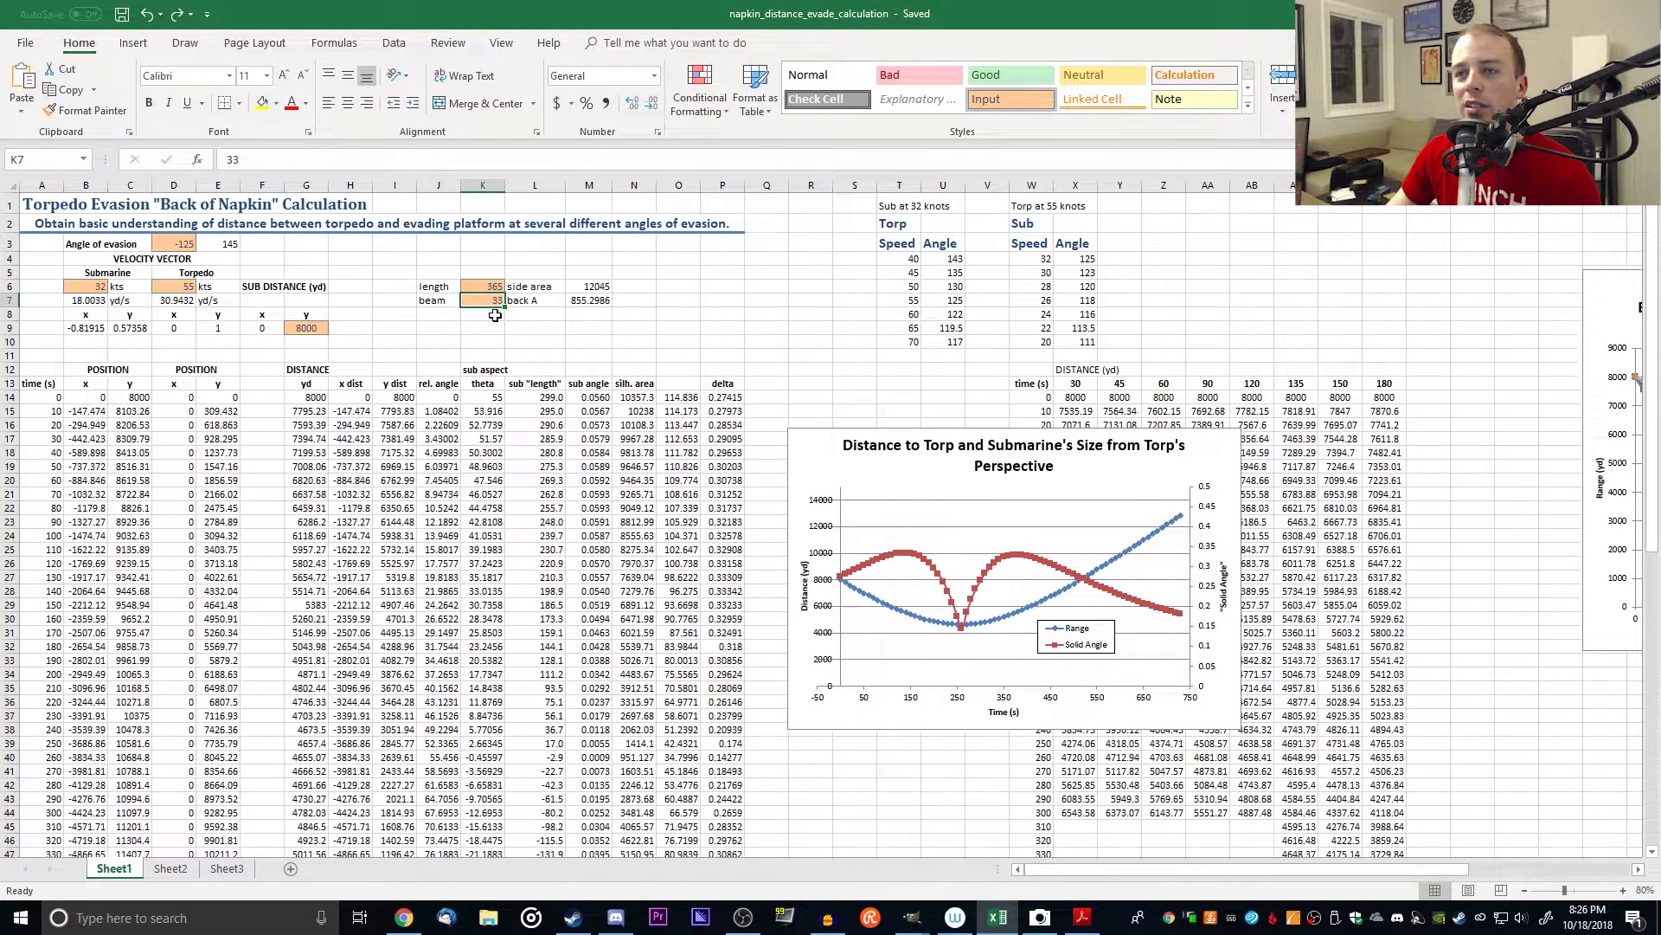
pyautogui.click(561, 287)
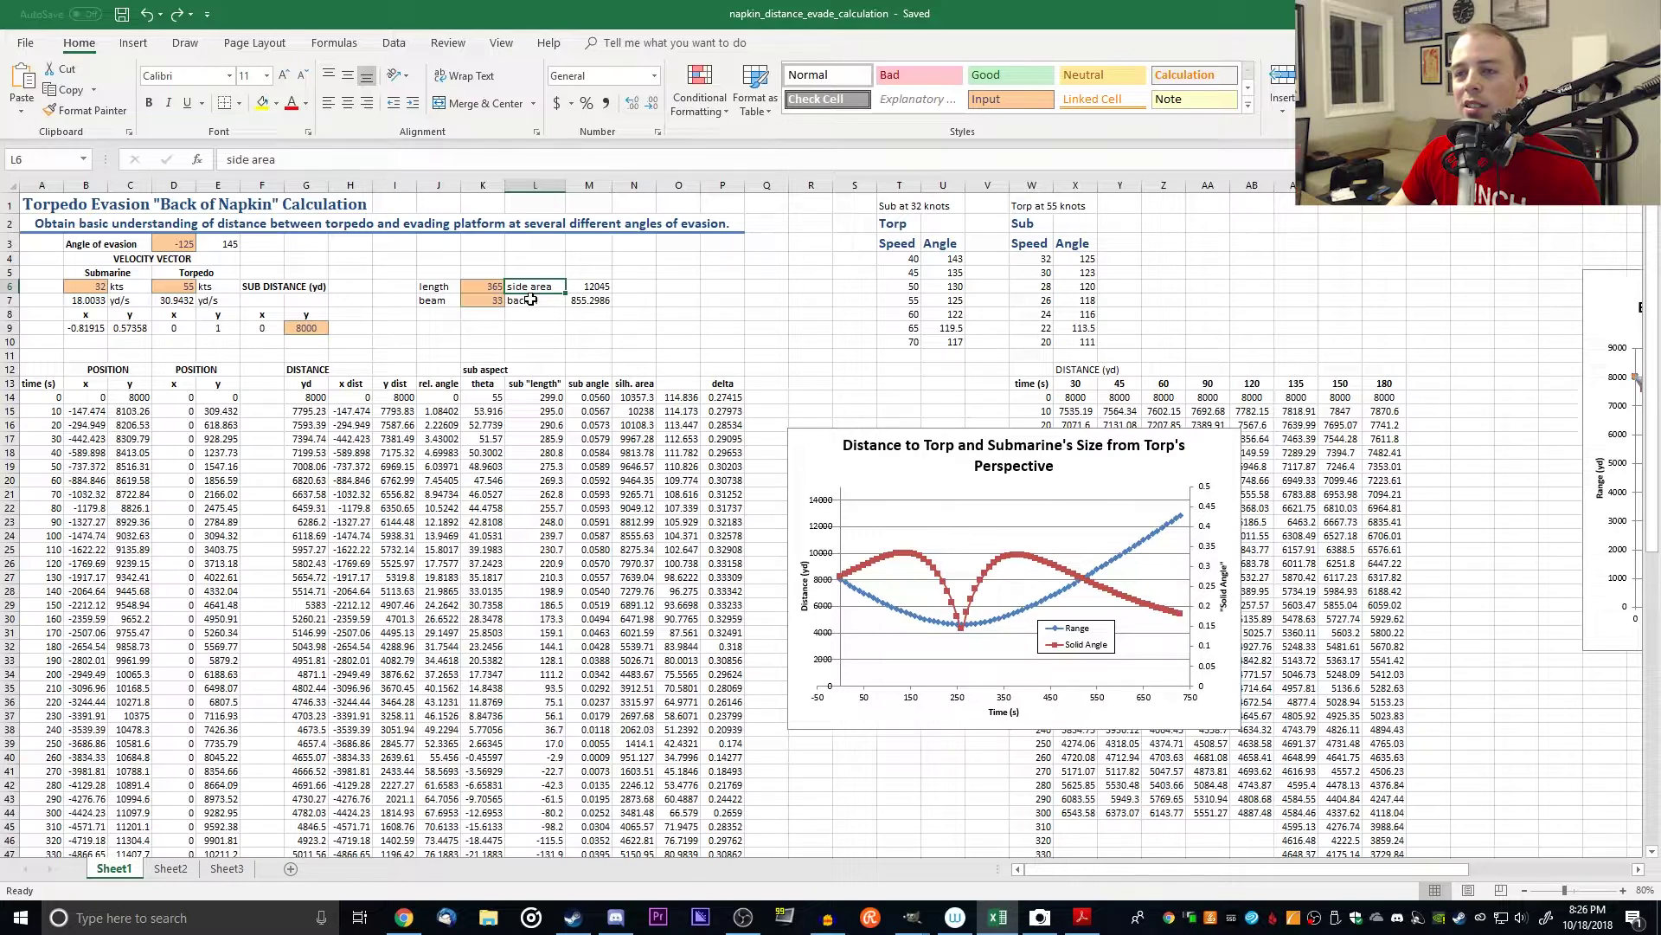
pyautogui.click(530, 299)
pyautogui.click(191, 286)
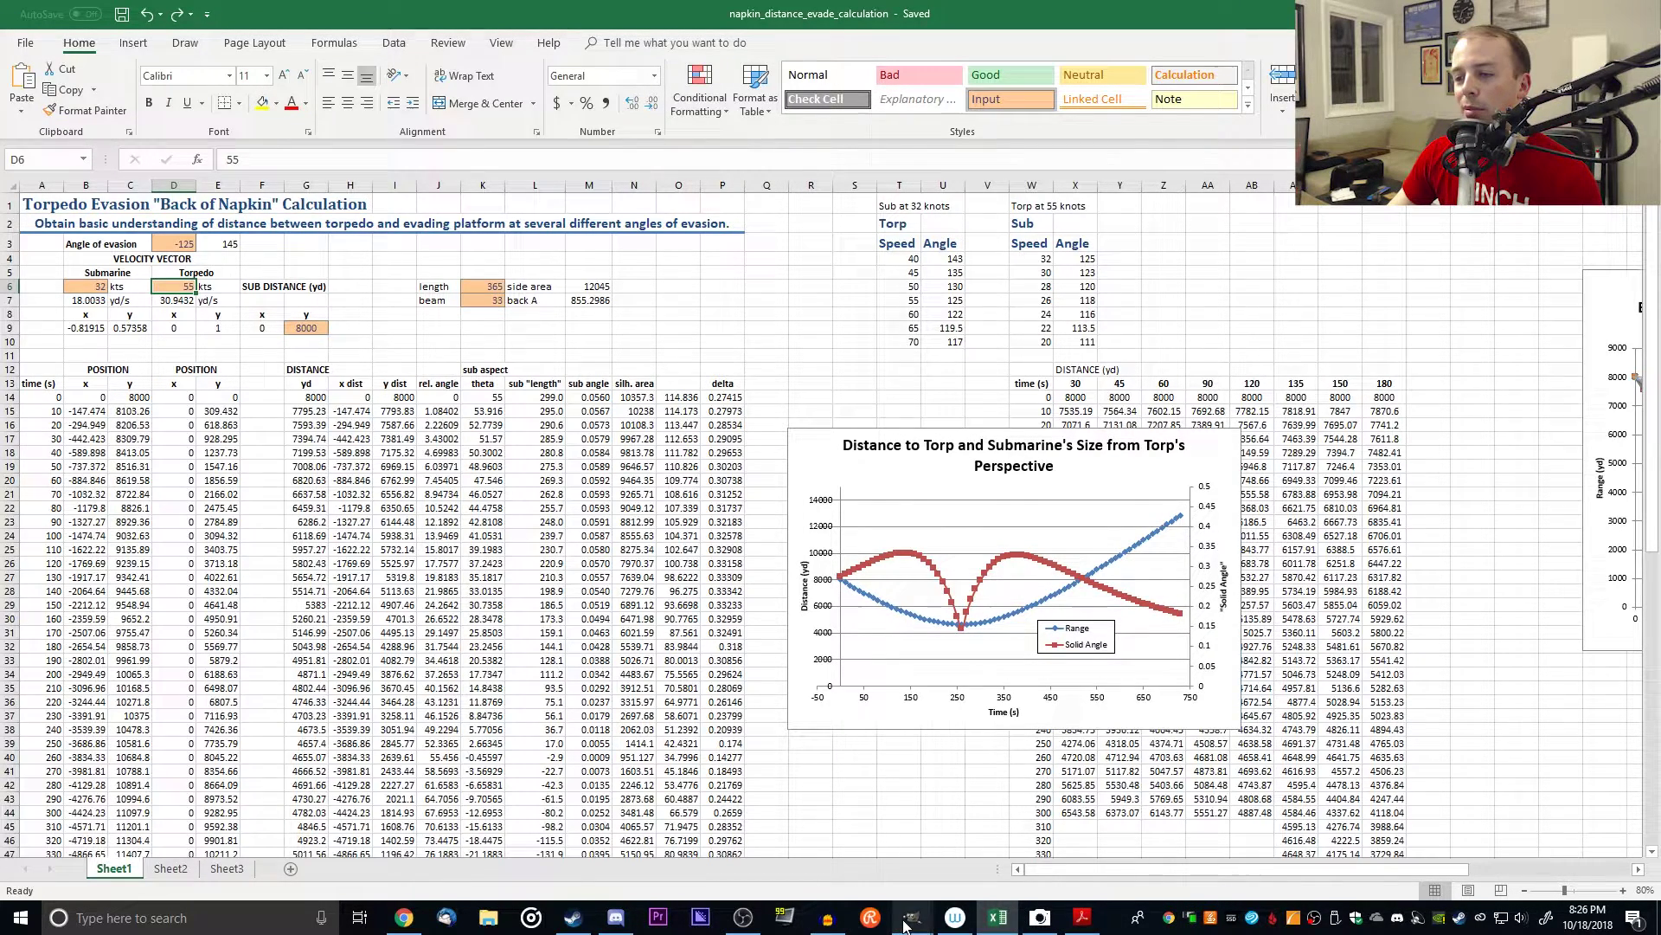
pyautogui.moveTo(913, 915)
pyautogui.click(804, 850)
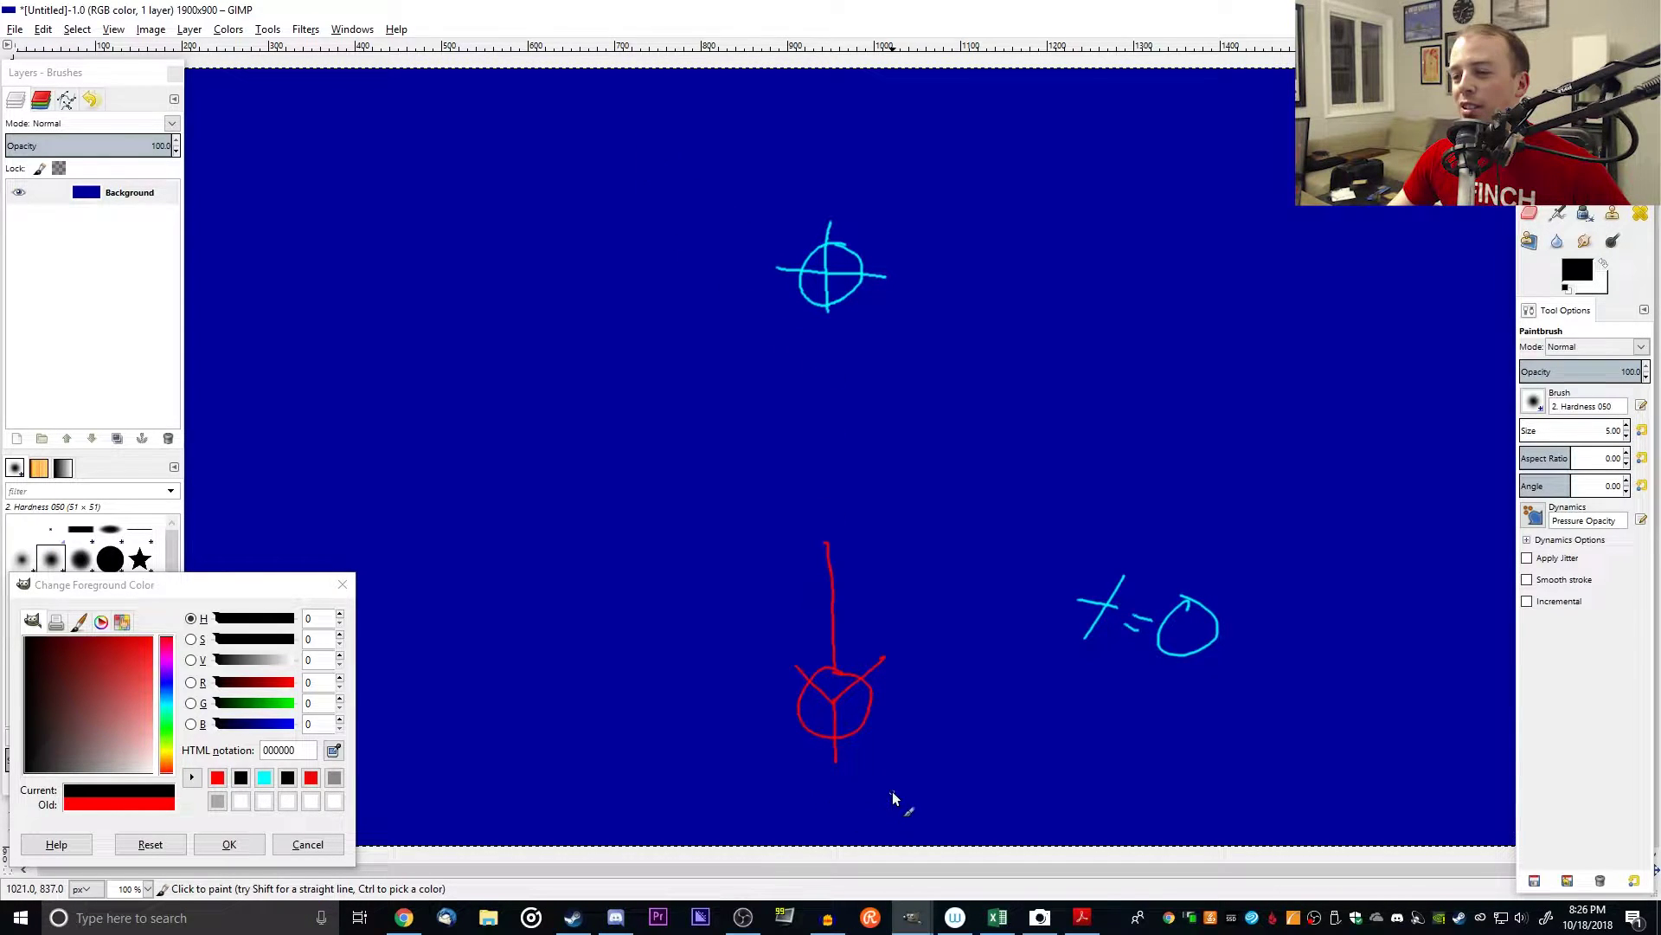
pyautogui.click(997, 917)
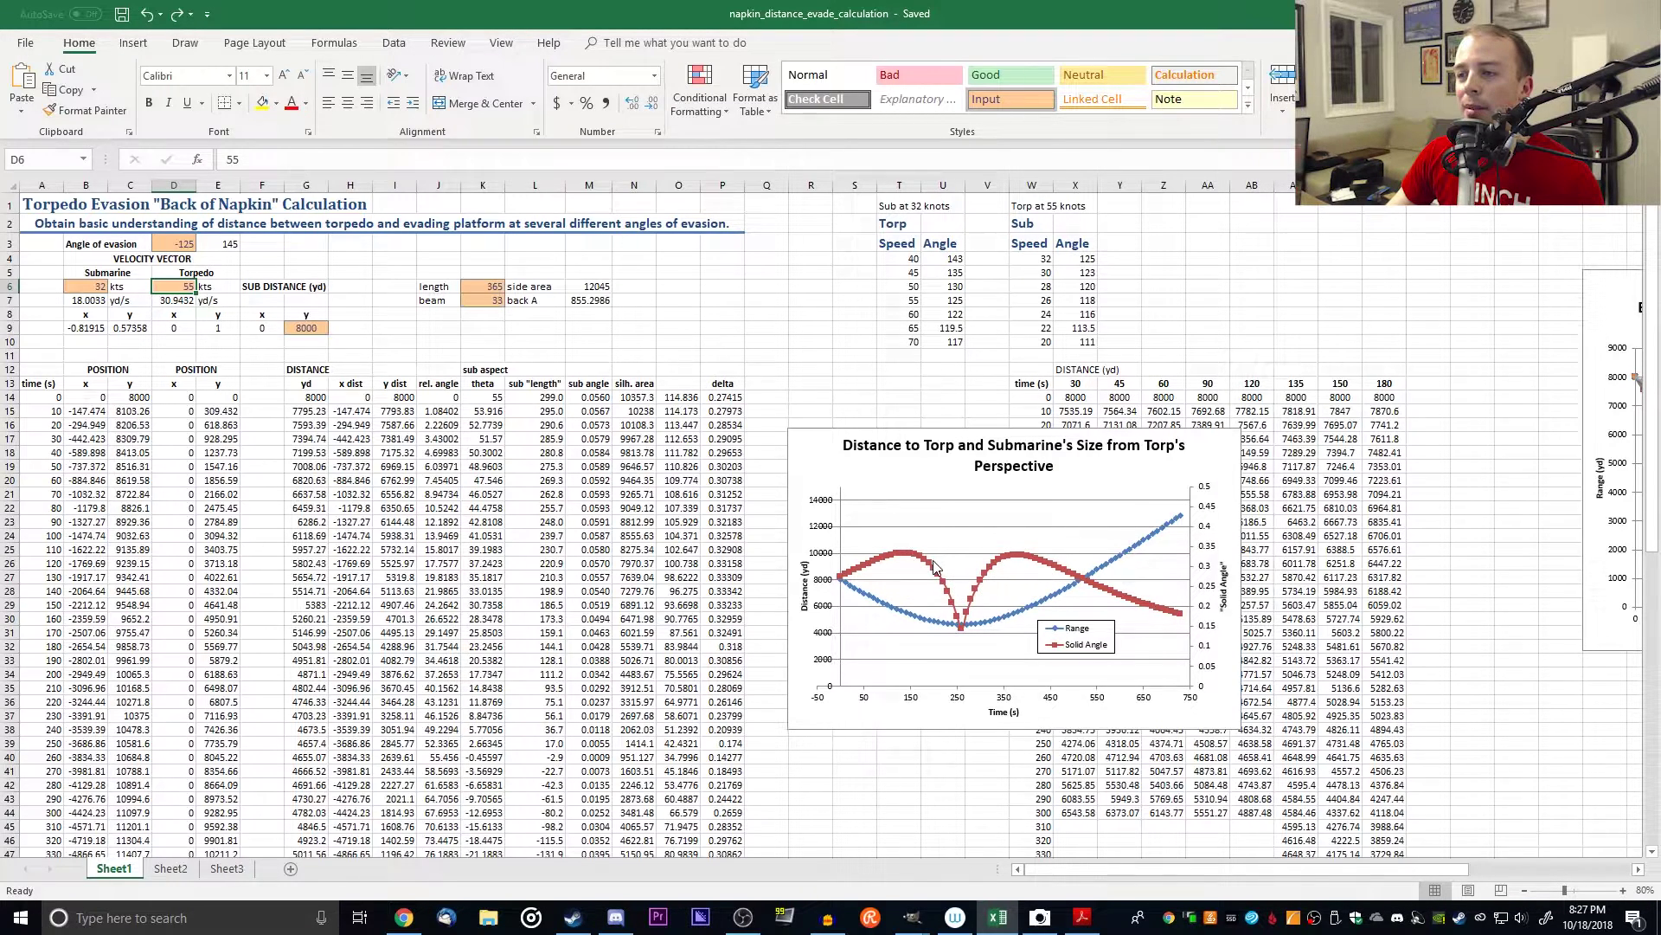
pyautogui.moveTo(967, 637)
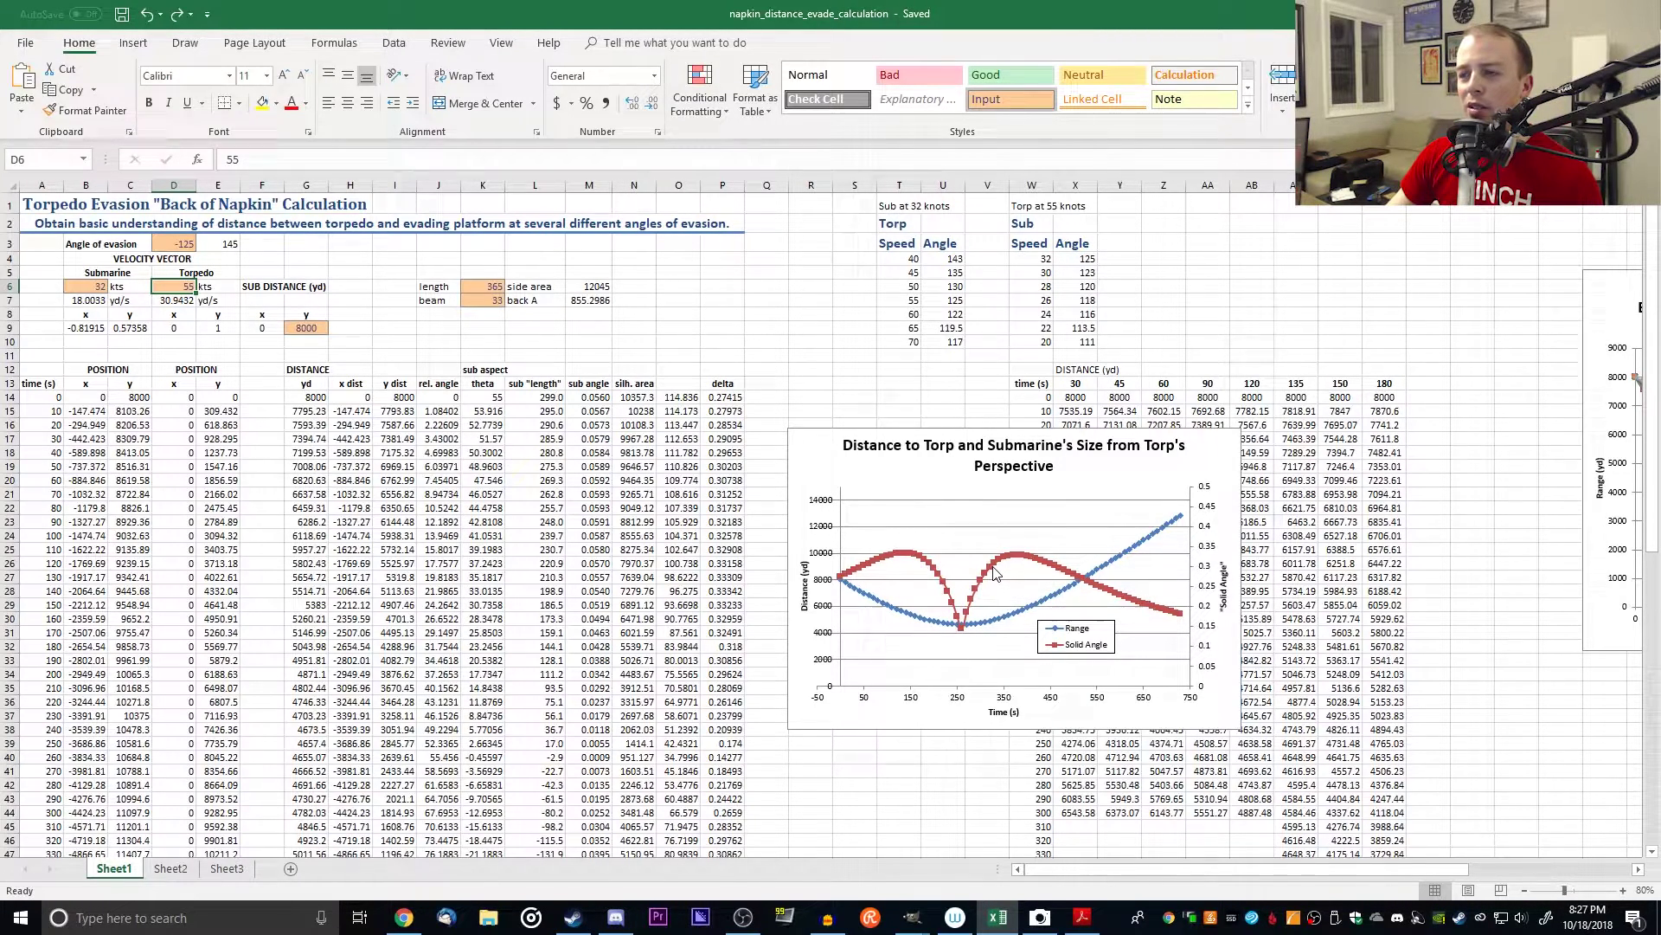
pyautogui.moveTo(995, 573)
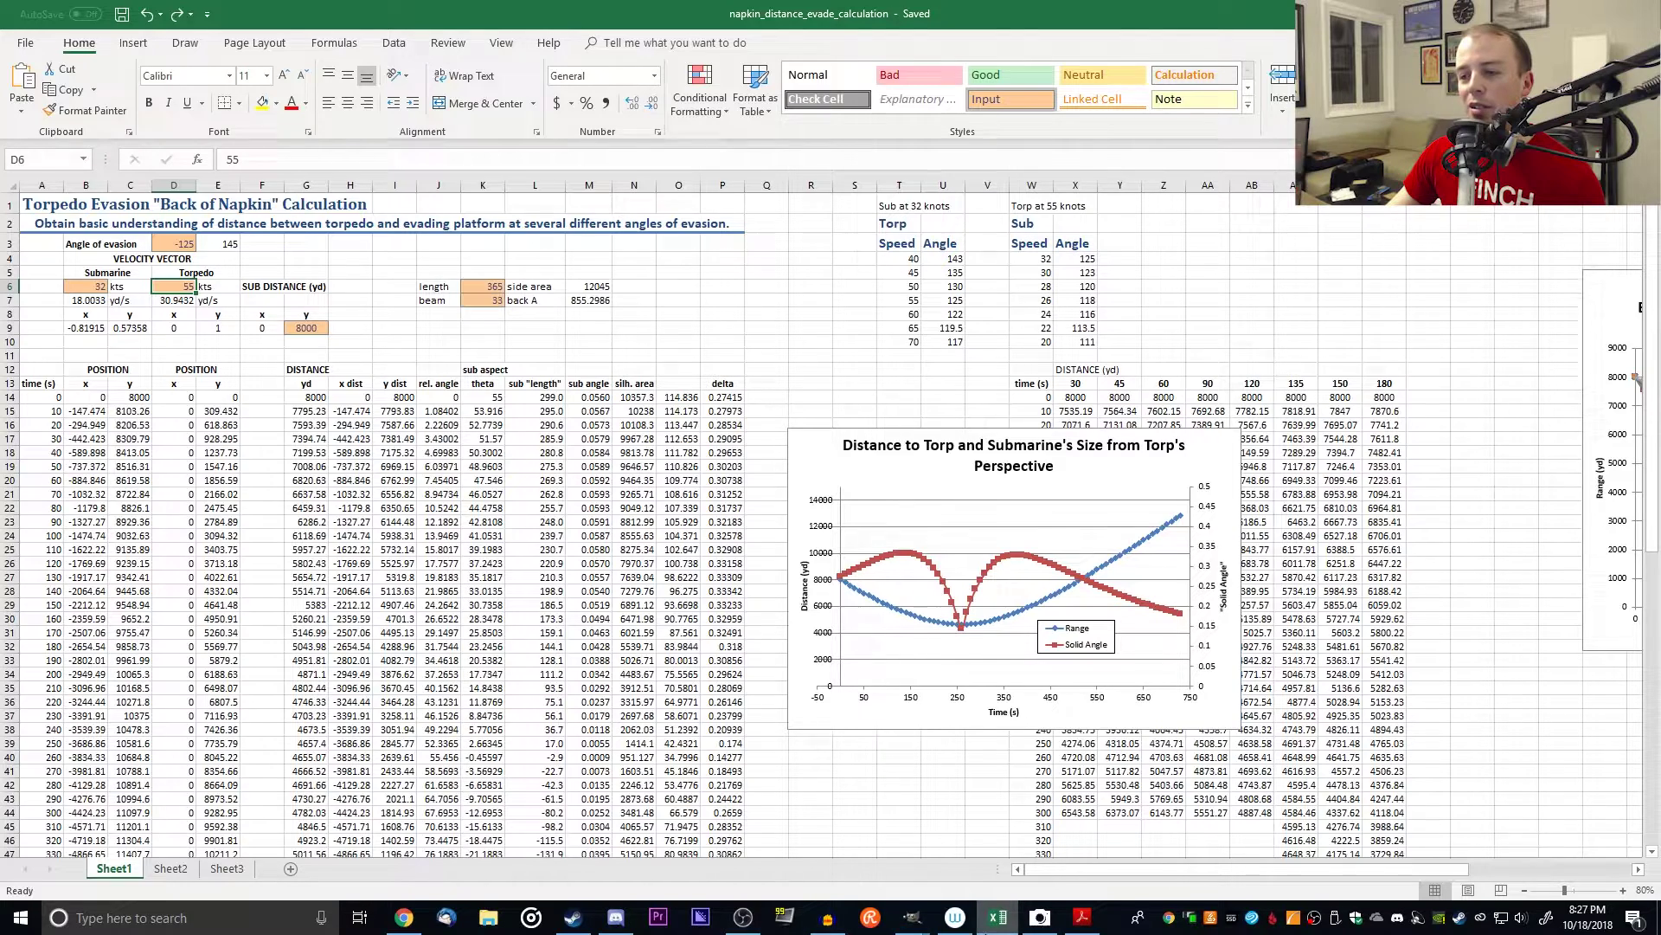
# Step: Erase a stray mark on the sketch, set the colour to cyan, and anchor the pasted sketch
pyautogui.moveTo(913, 917)
pyautogui.click(791, 841)
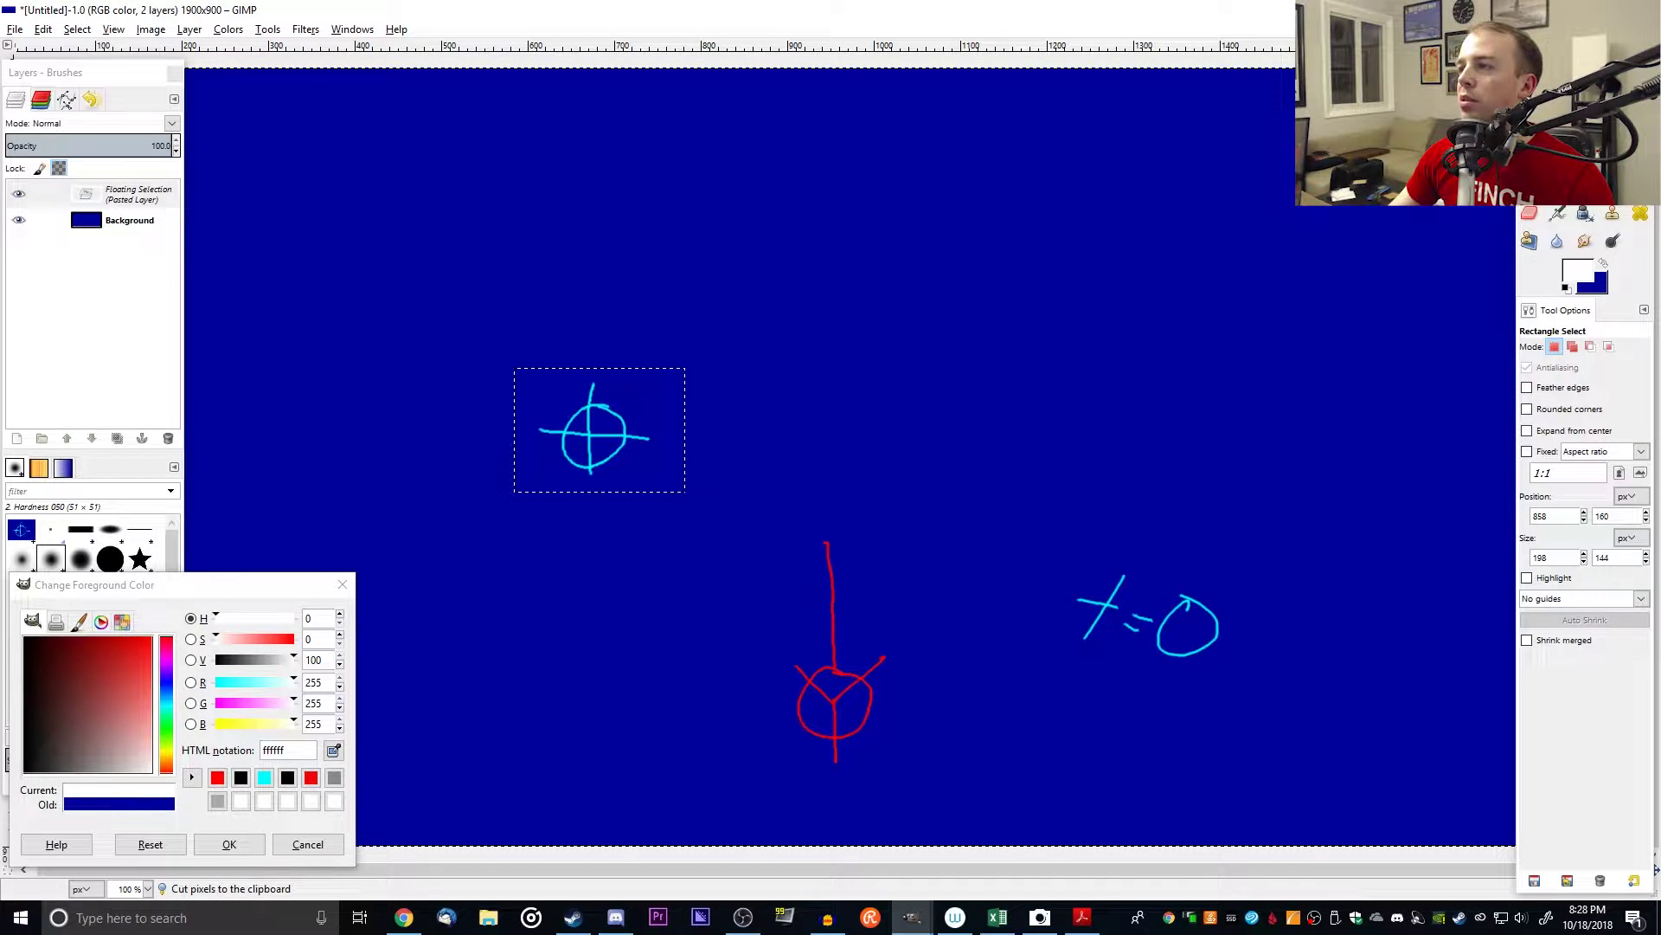
pyautogui.click(1529, 212)
pyautogui.click(1108, 602)
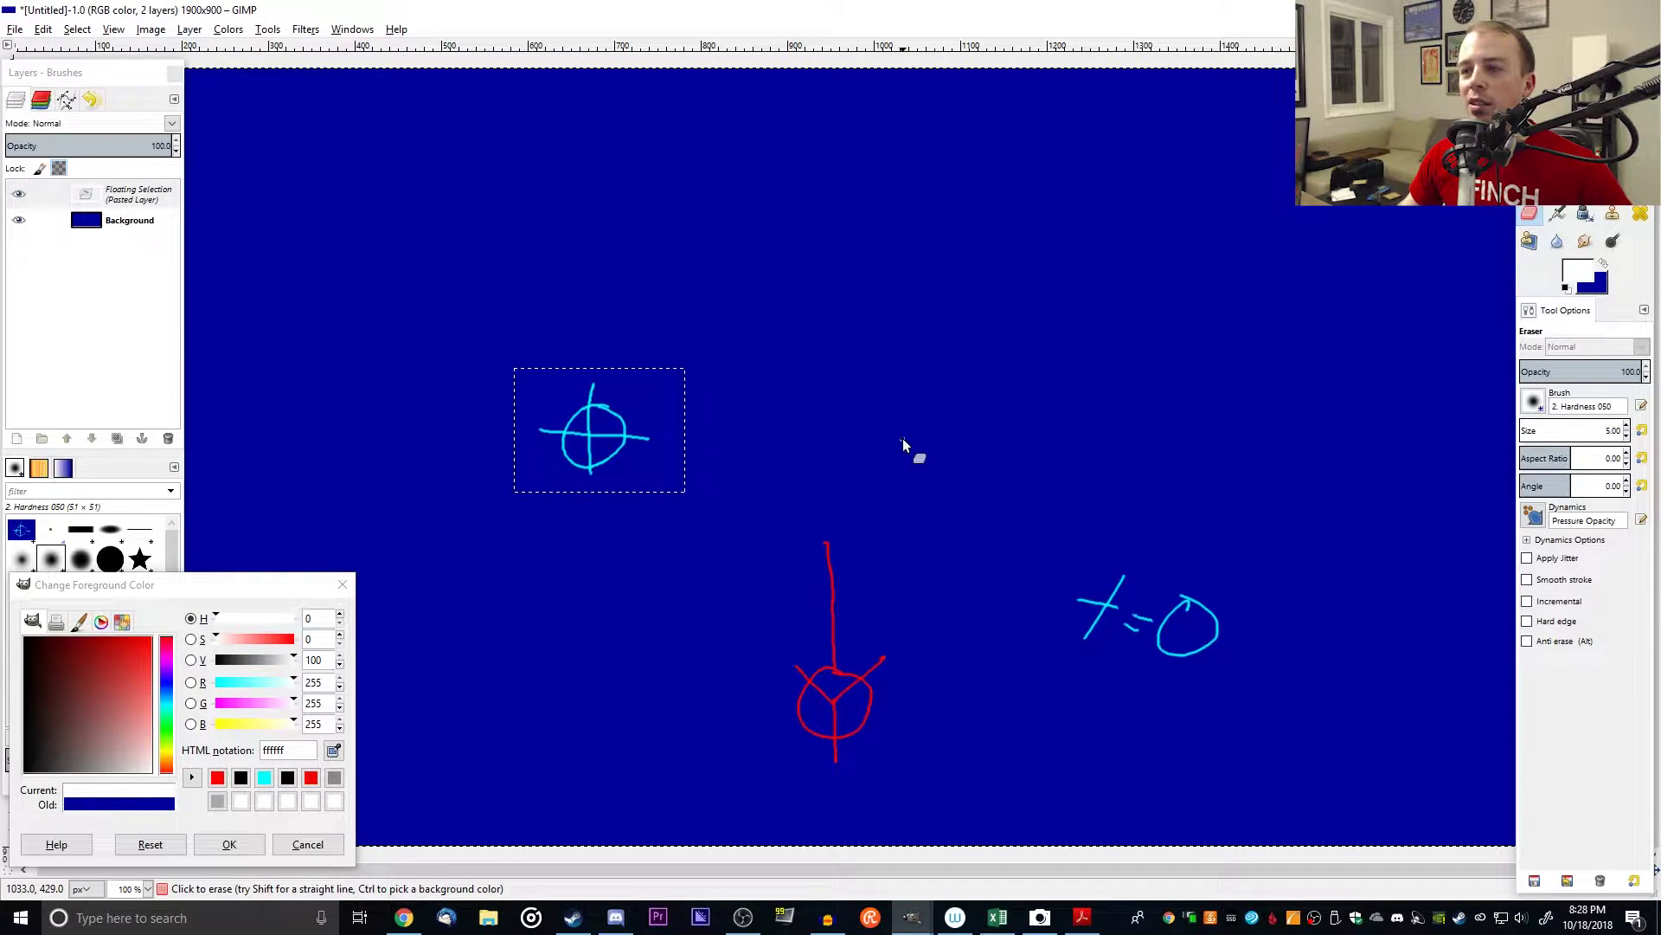
pyautogui.click(217, 777)
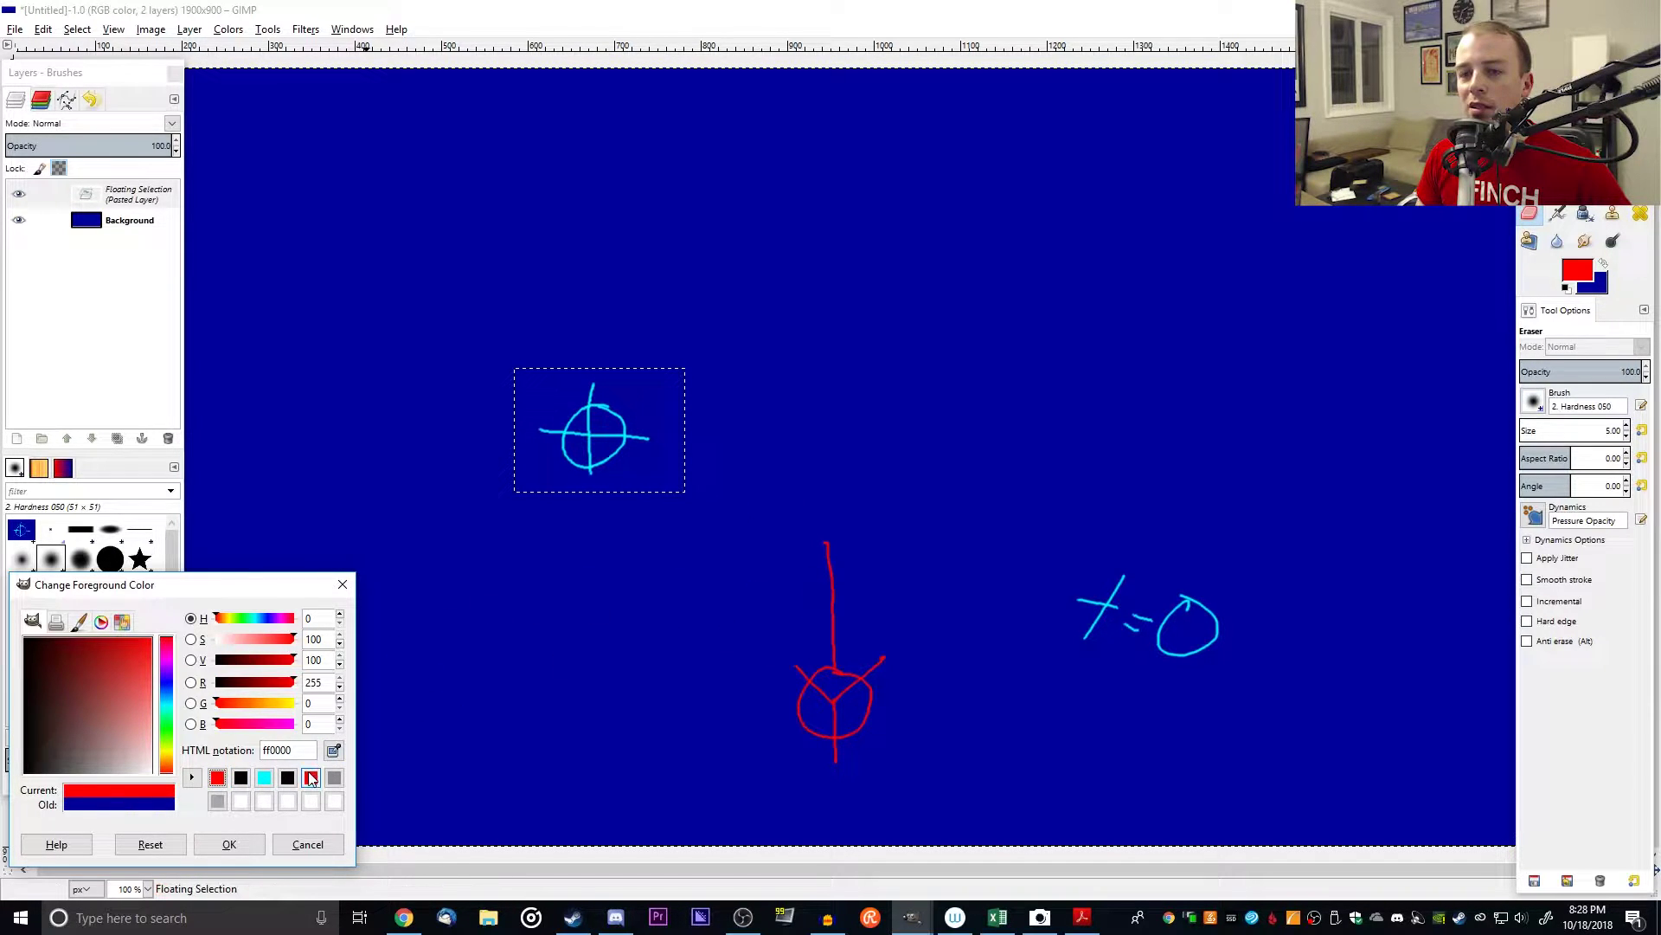
pyautogui.click(264, 777)
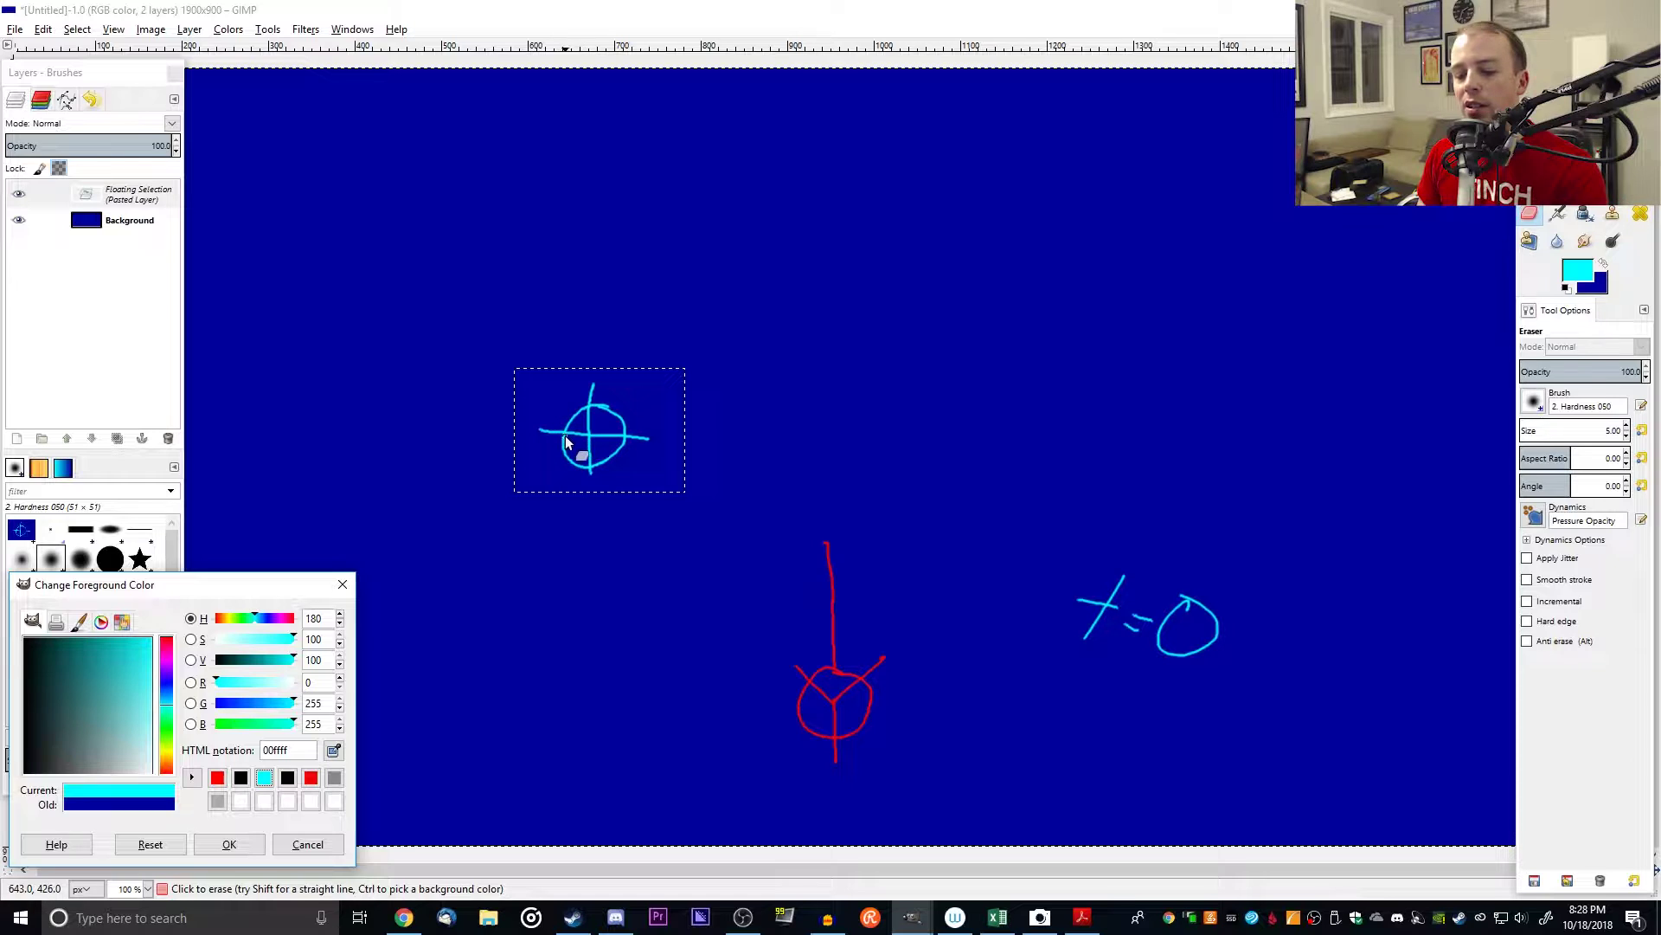
pyautogui.press('Return')
# Step: Paint a straight cyan track behind the submarine and a dotted evasion path toward the red torpedo
pyautogui.hotkey('ctrl', 'h')
pyautogui.press('p')
pyautogui.keyDown('shift'); pyautogui.click(471, 331); pyautogui.keyUp('shift')
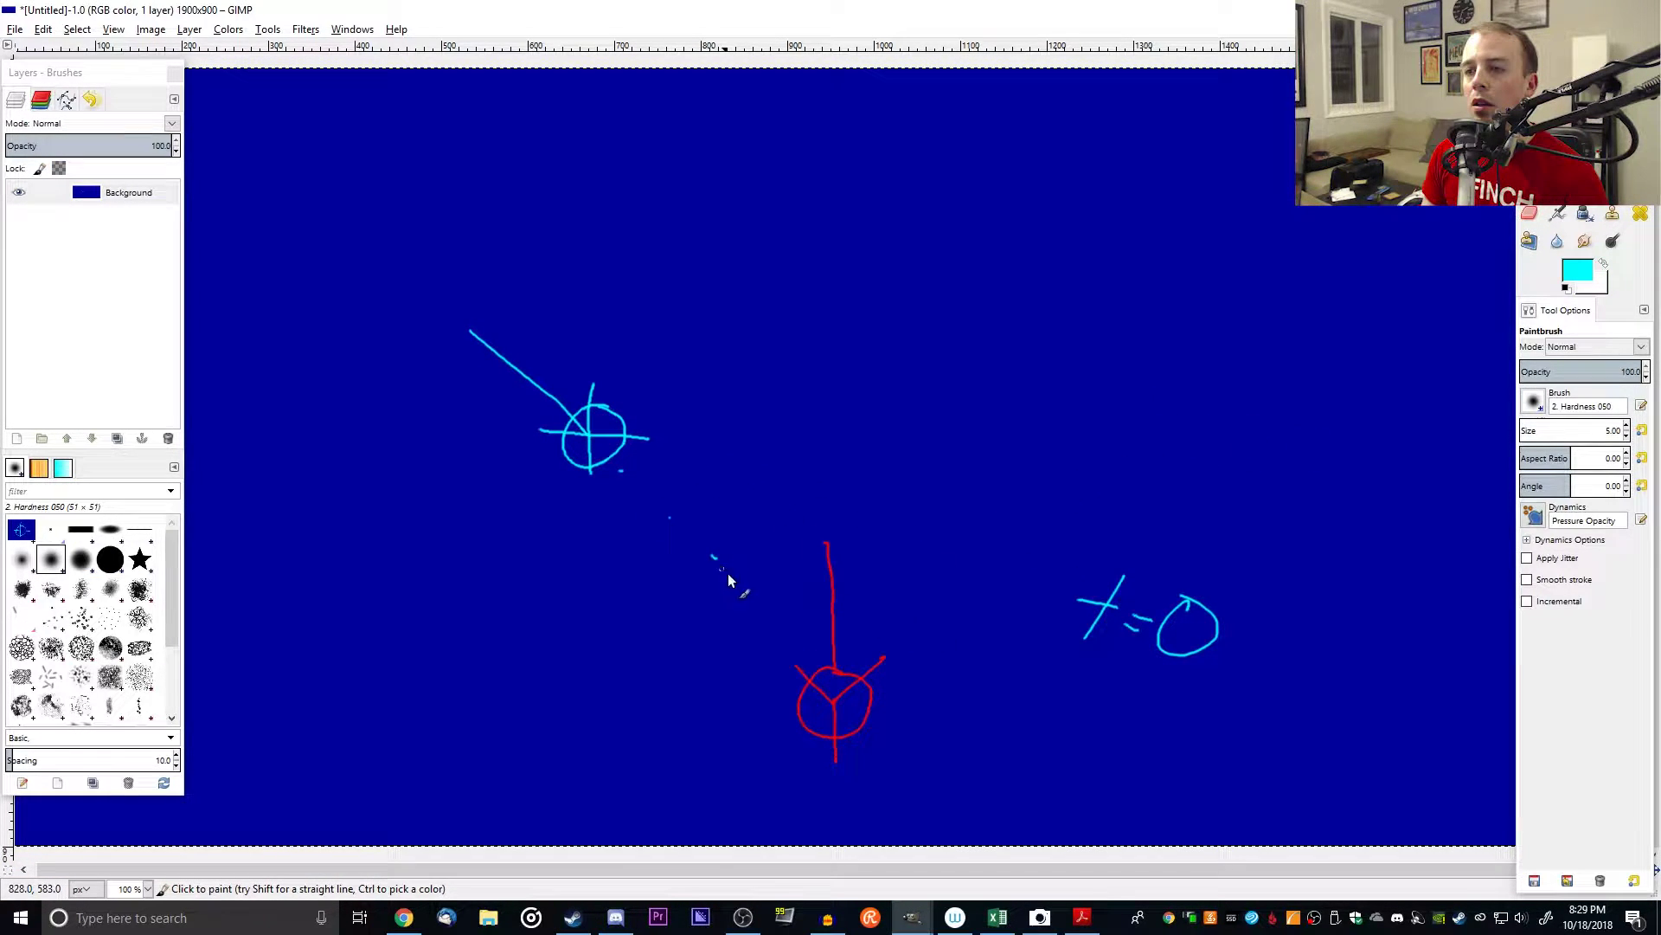
pyautogui.moveTo(719, 565)
pyautogui.mouseDown()
pyautogui.moveTo(667, 519)
pyautogui.moveTo(674, 502)
pyautogui.mouseUp()
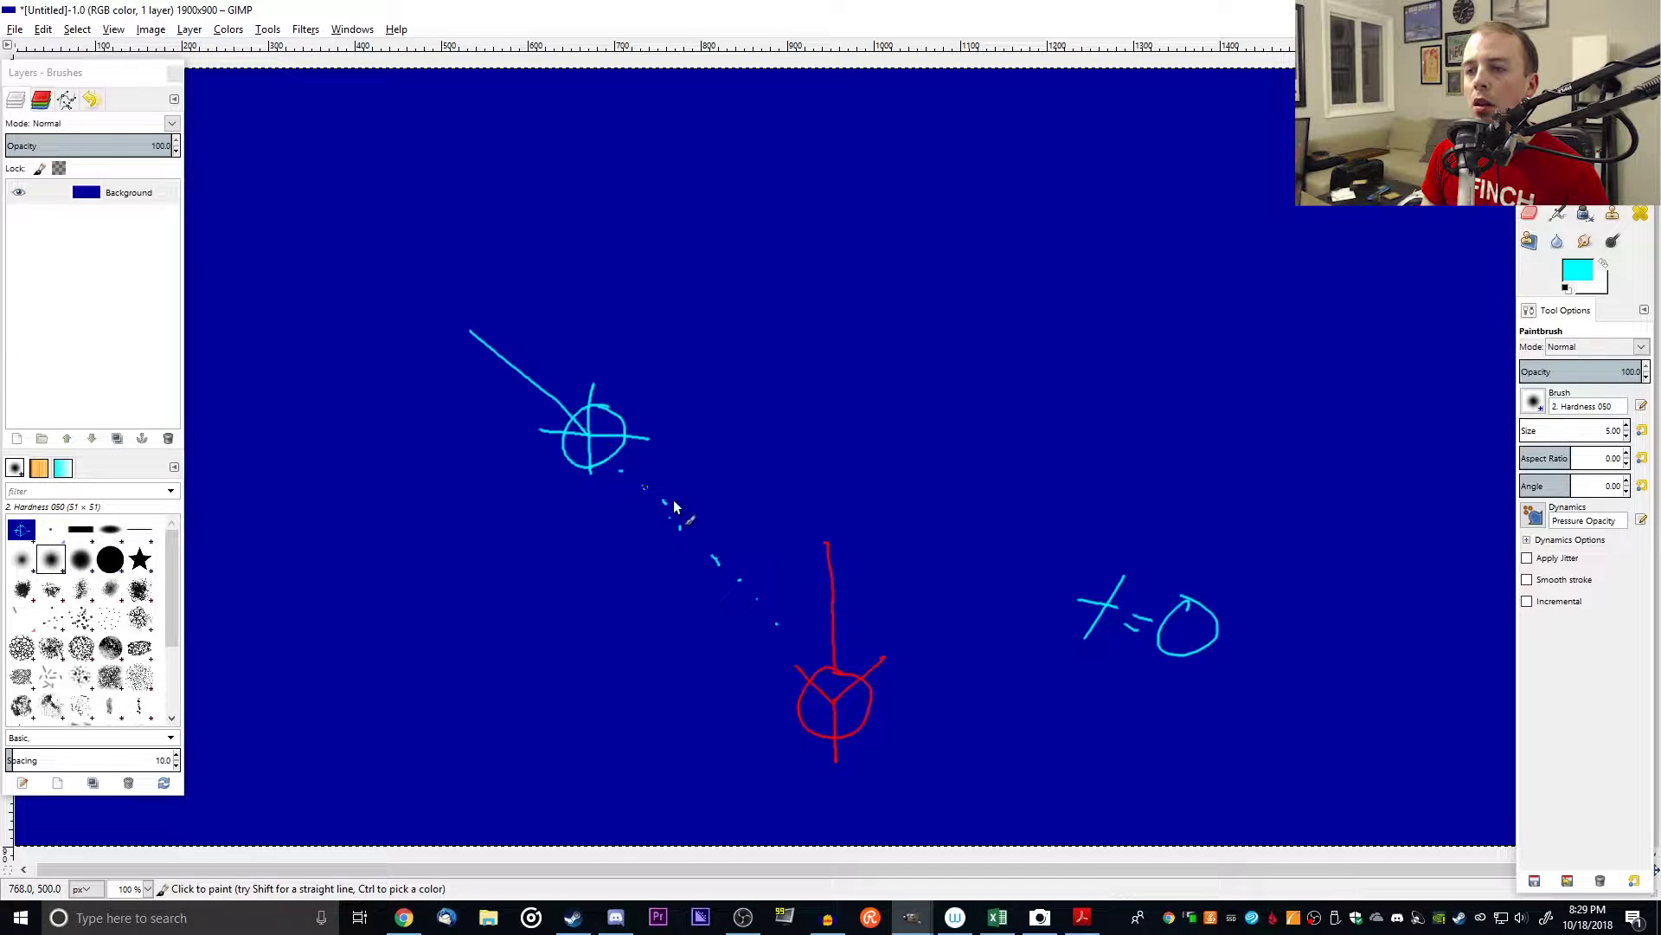
pyautogui.moveTo(810, 613); pyautogui.dragTo(804, 680)
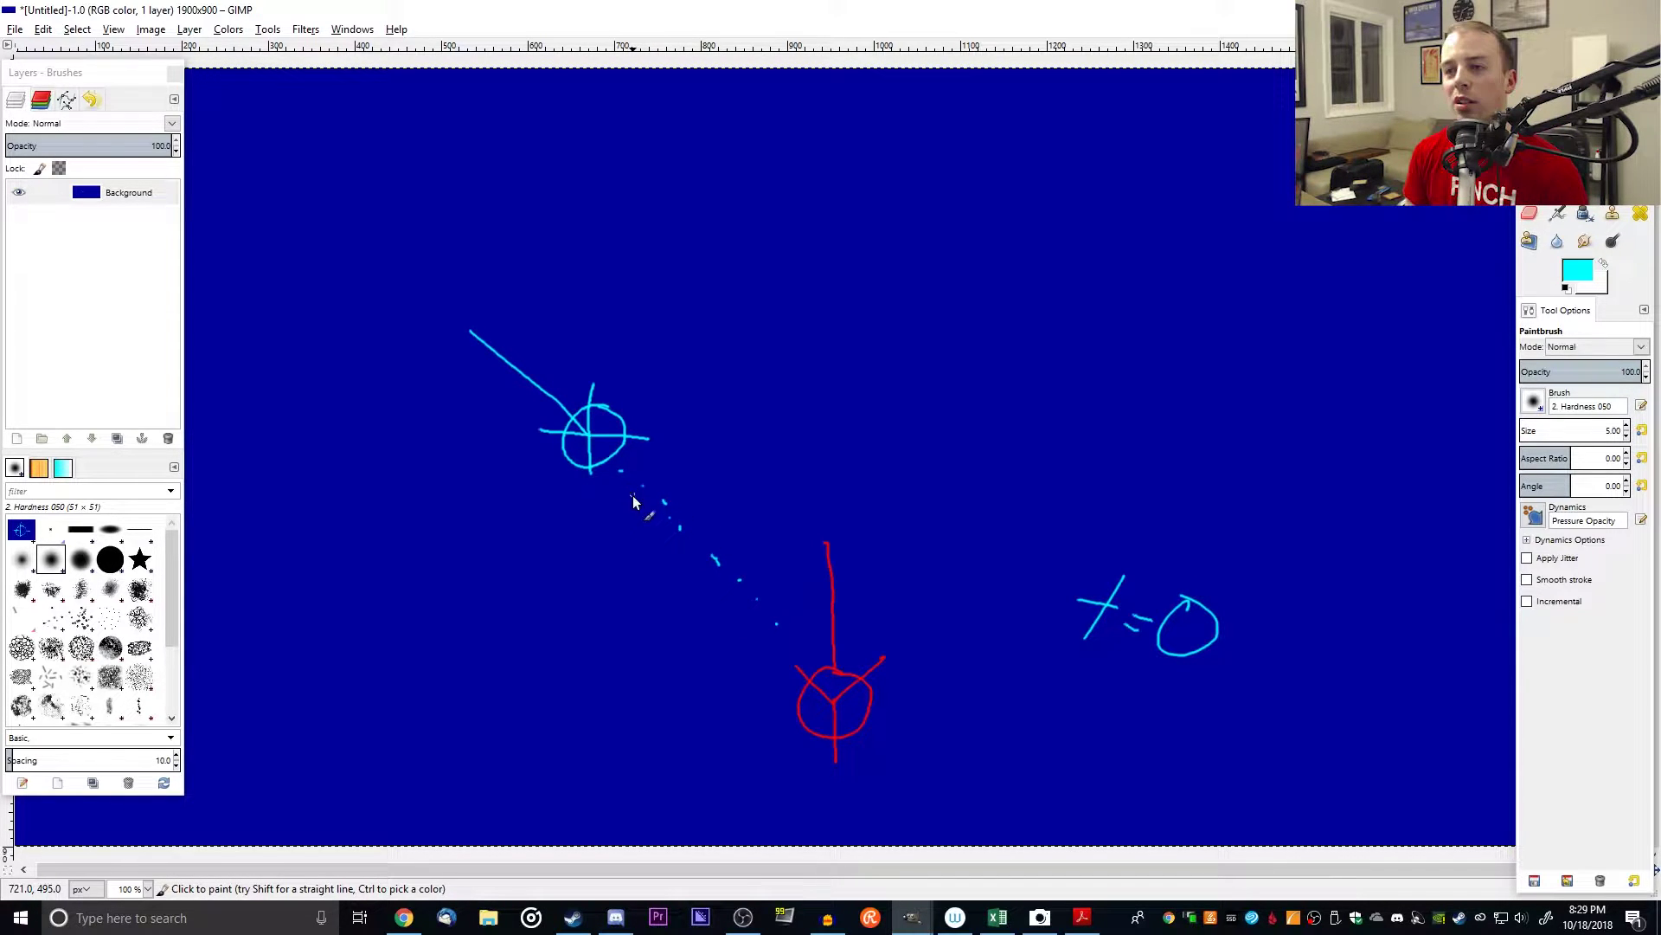
pyautogui.click(748, 603)
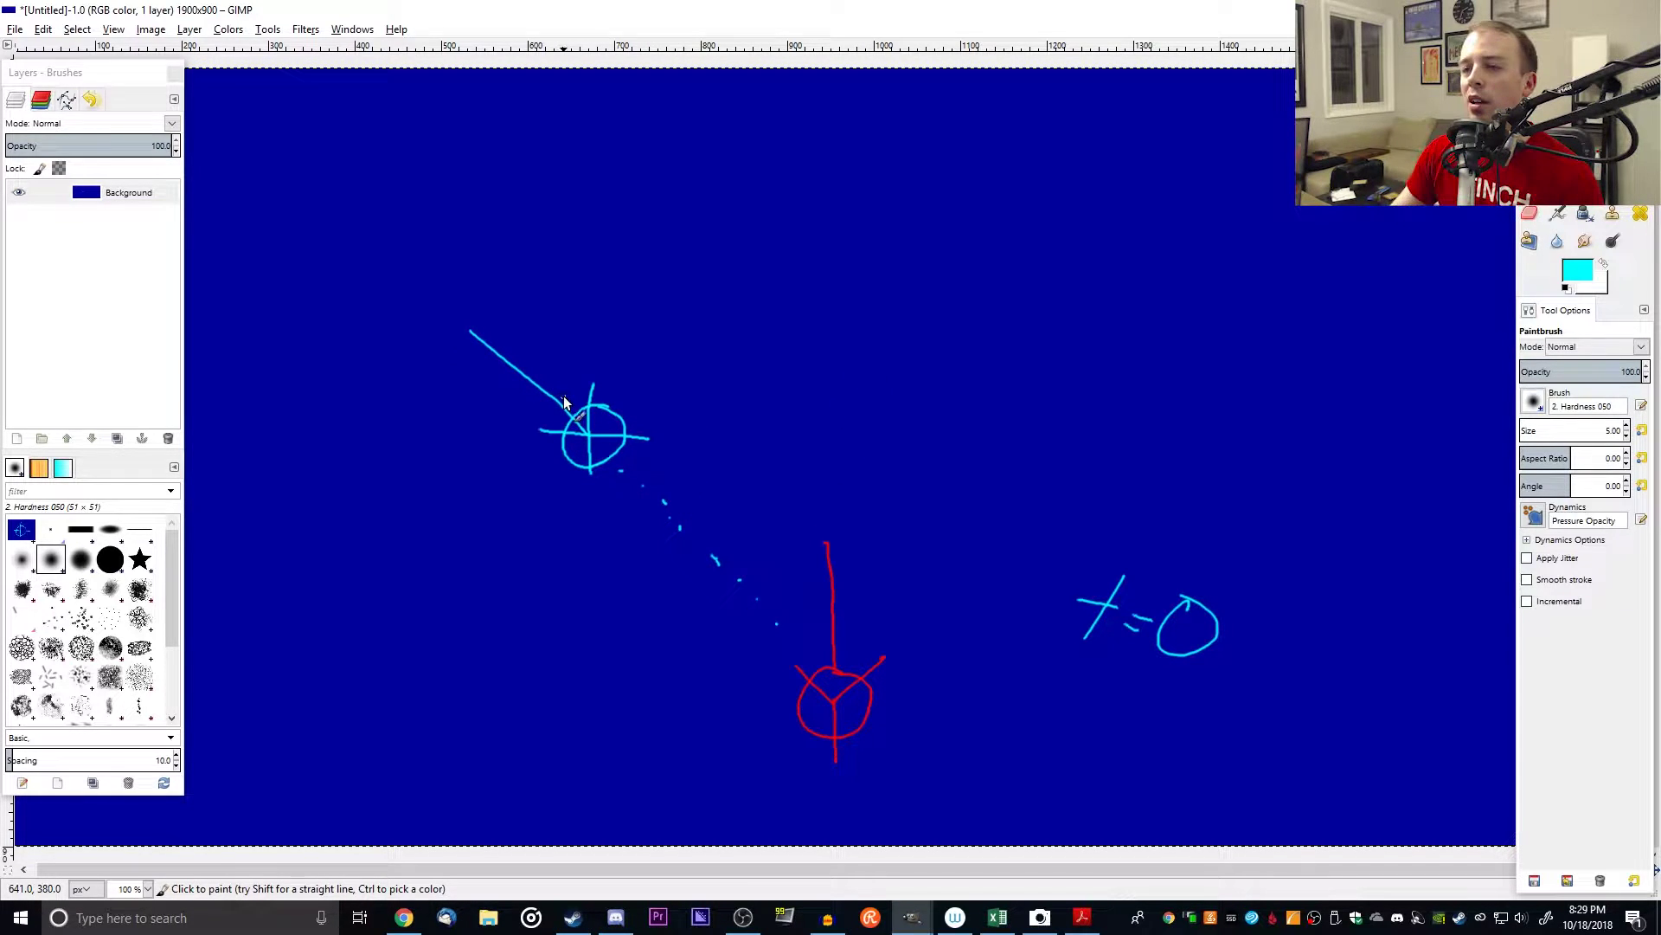
pyautogui.click(840, 277)
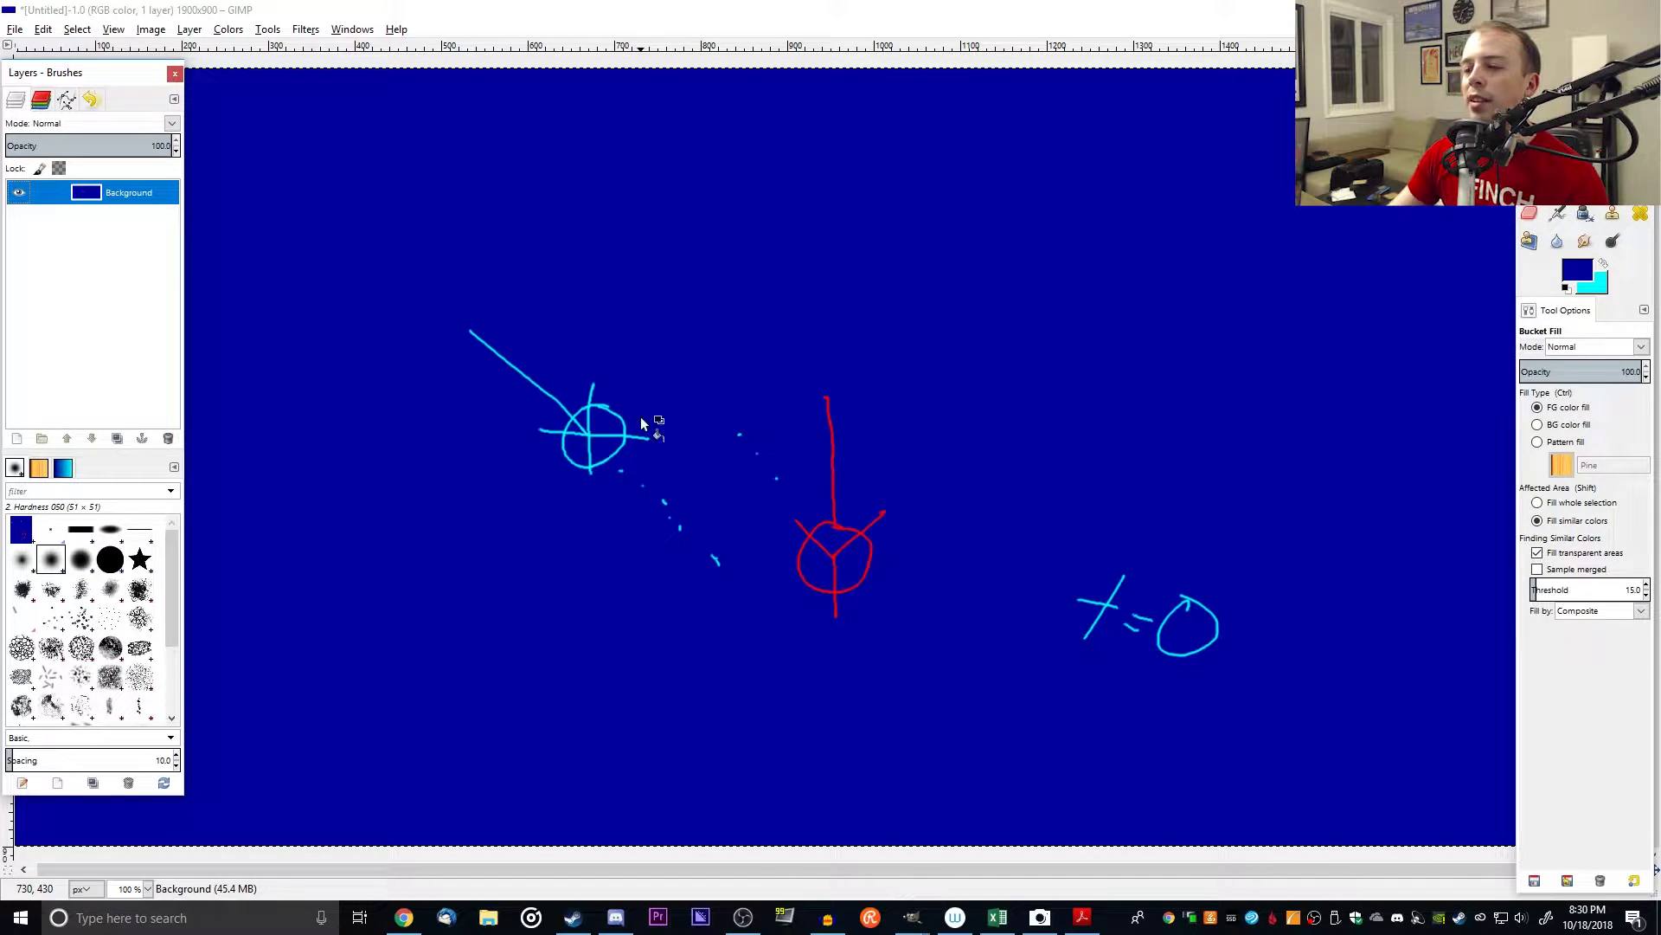
pyautogui.click(998, 919)
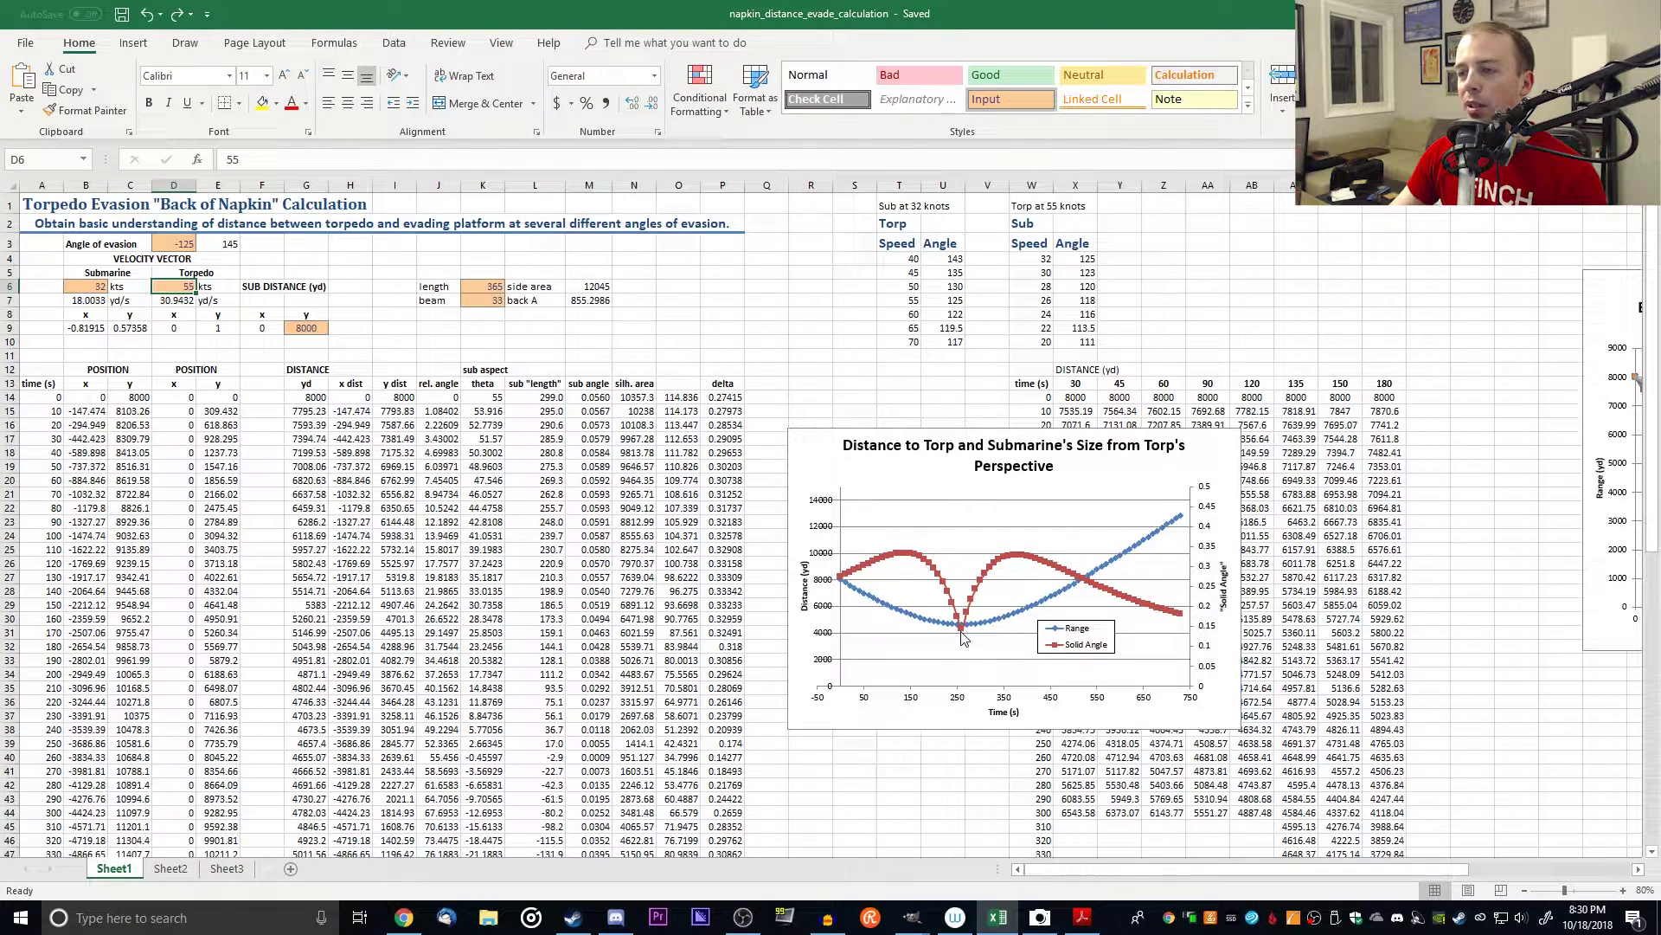
pyautogui.moveTo(964, 638)
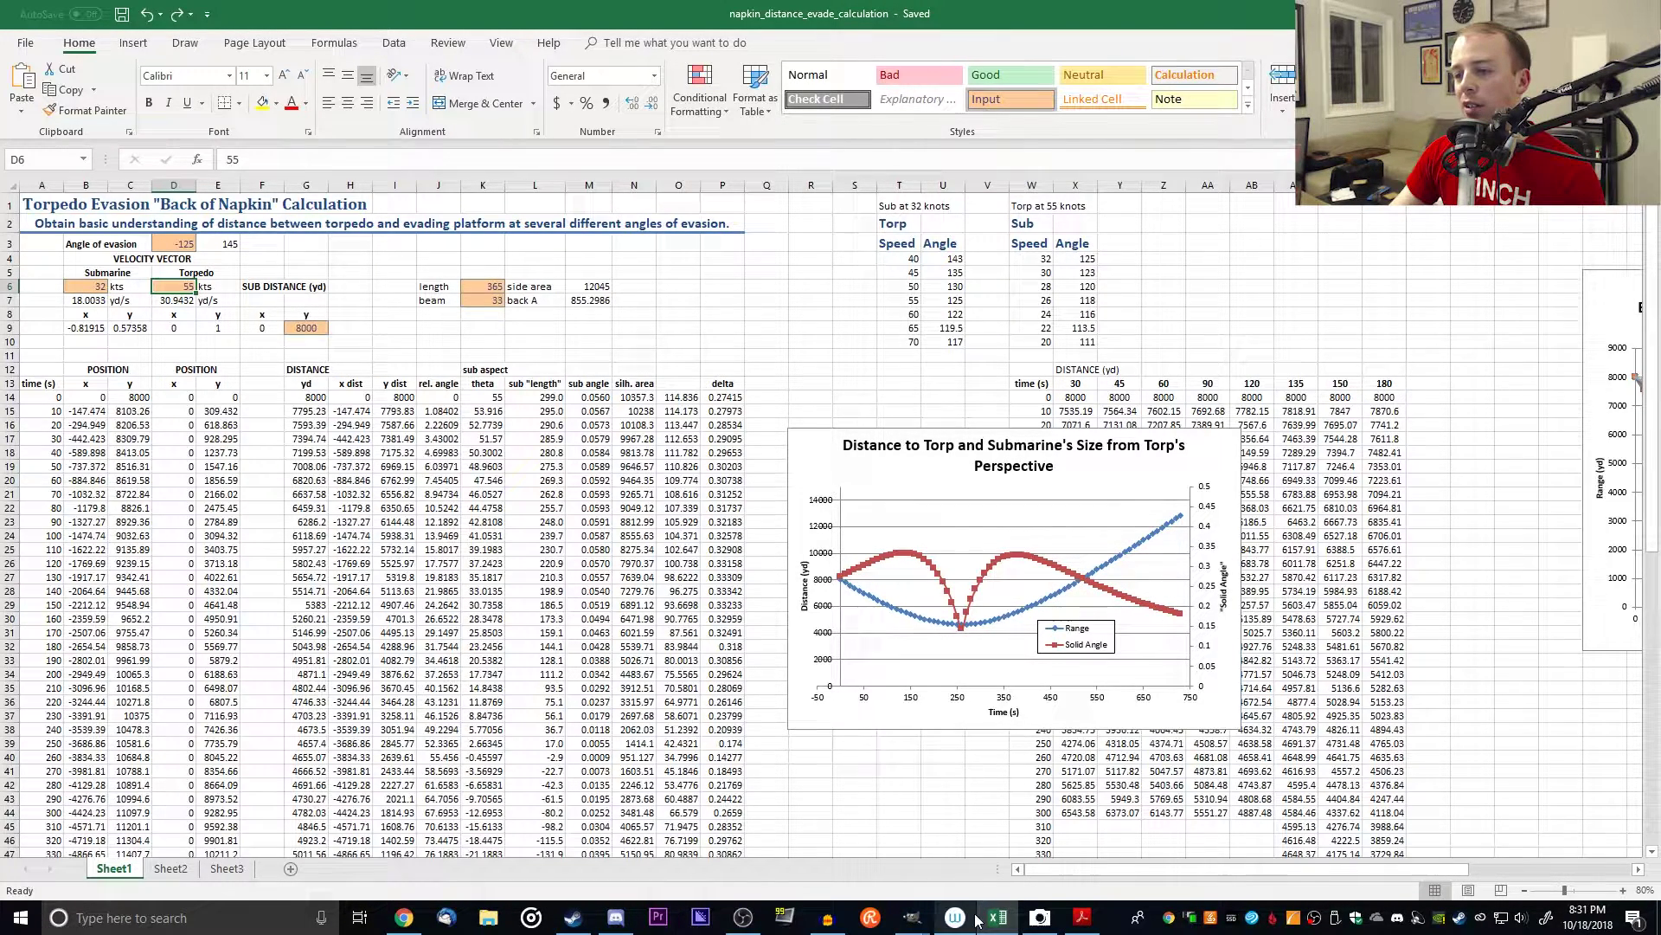
pyautogui.moveTo(912, 917)
pyautogui.click(843, 857)
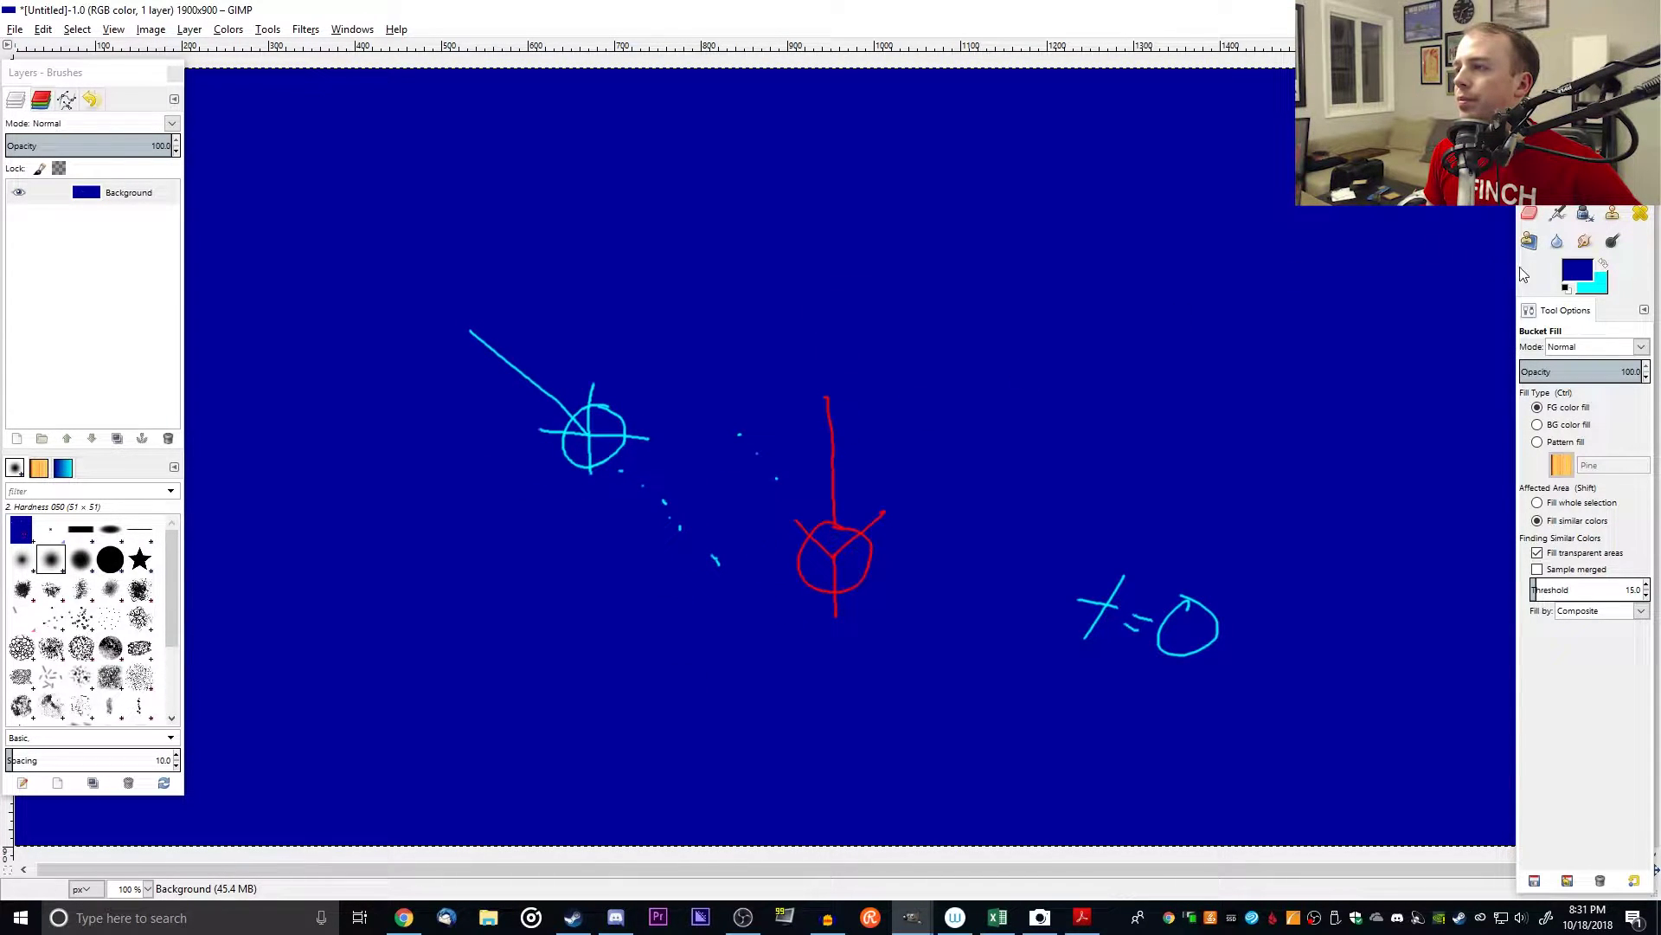
# Step: Set the foreground colour to red from the recent colours
pyautogui.click(1577, 271)
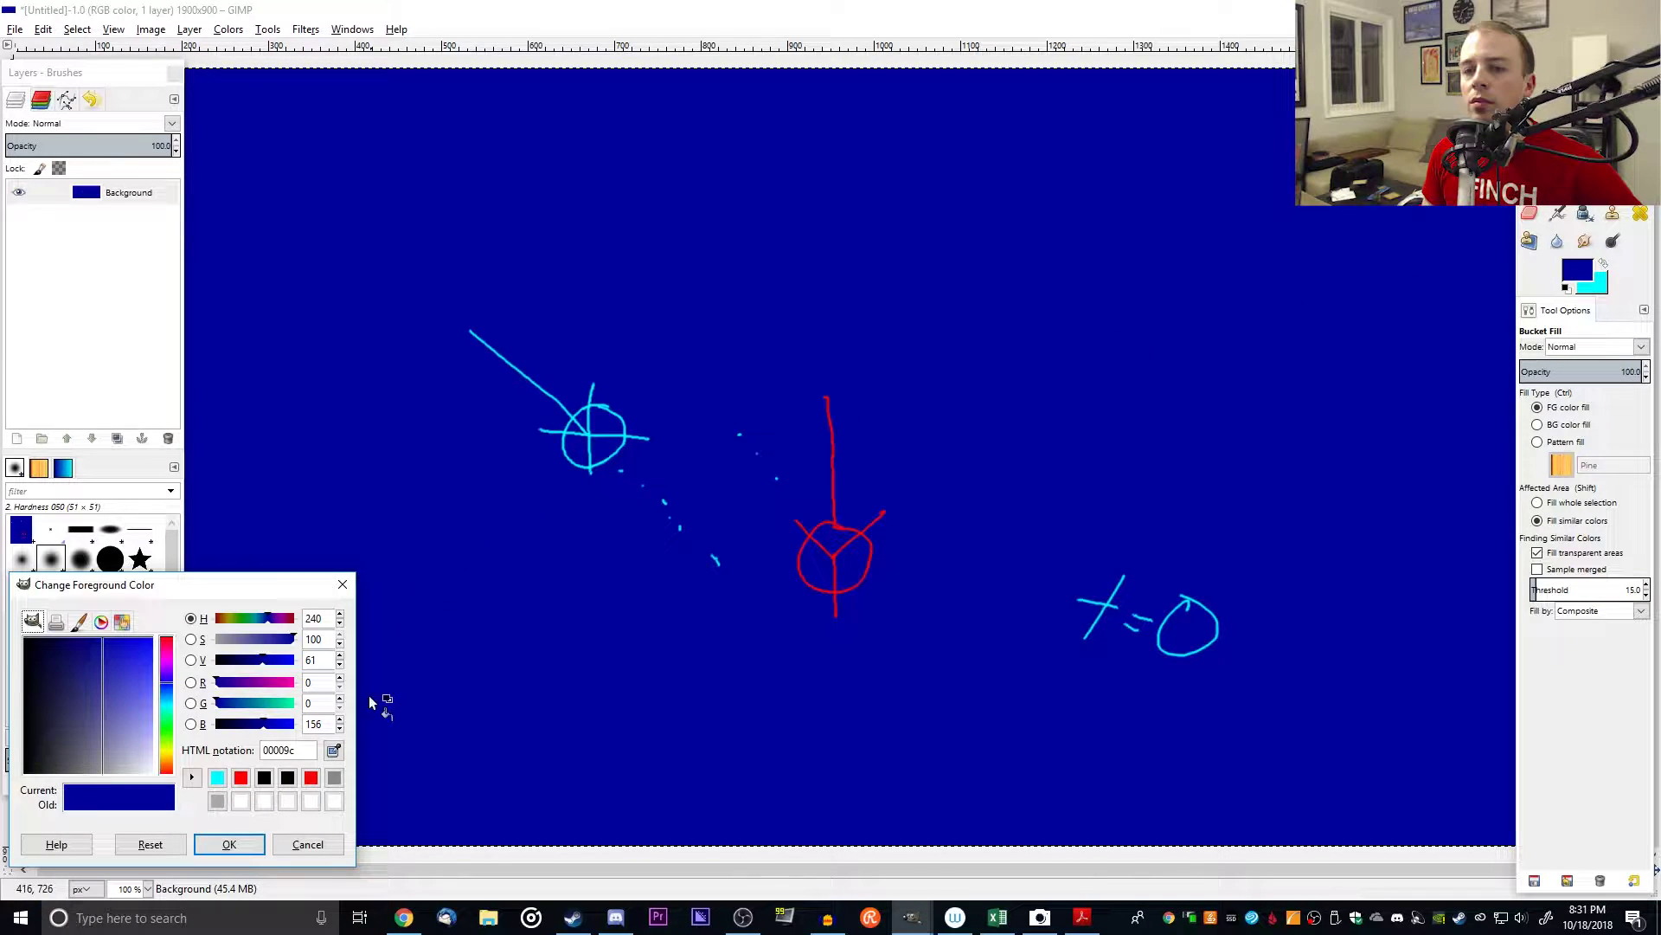
pyautogui.click(241, 777)
pyautogui.click(229, 844)
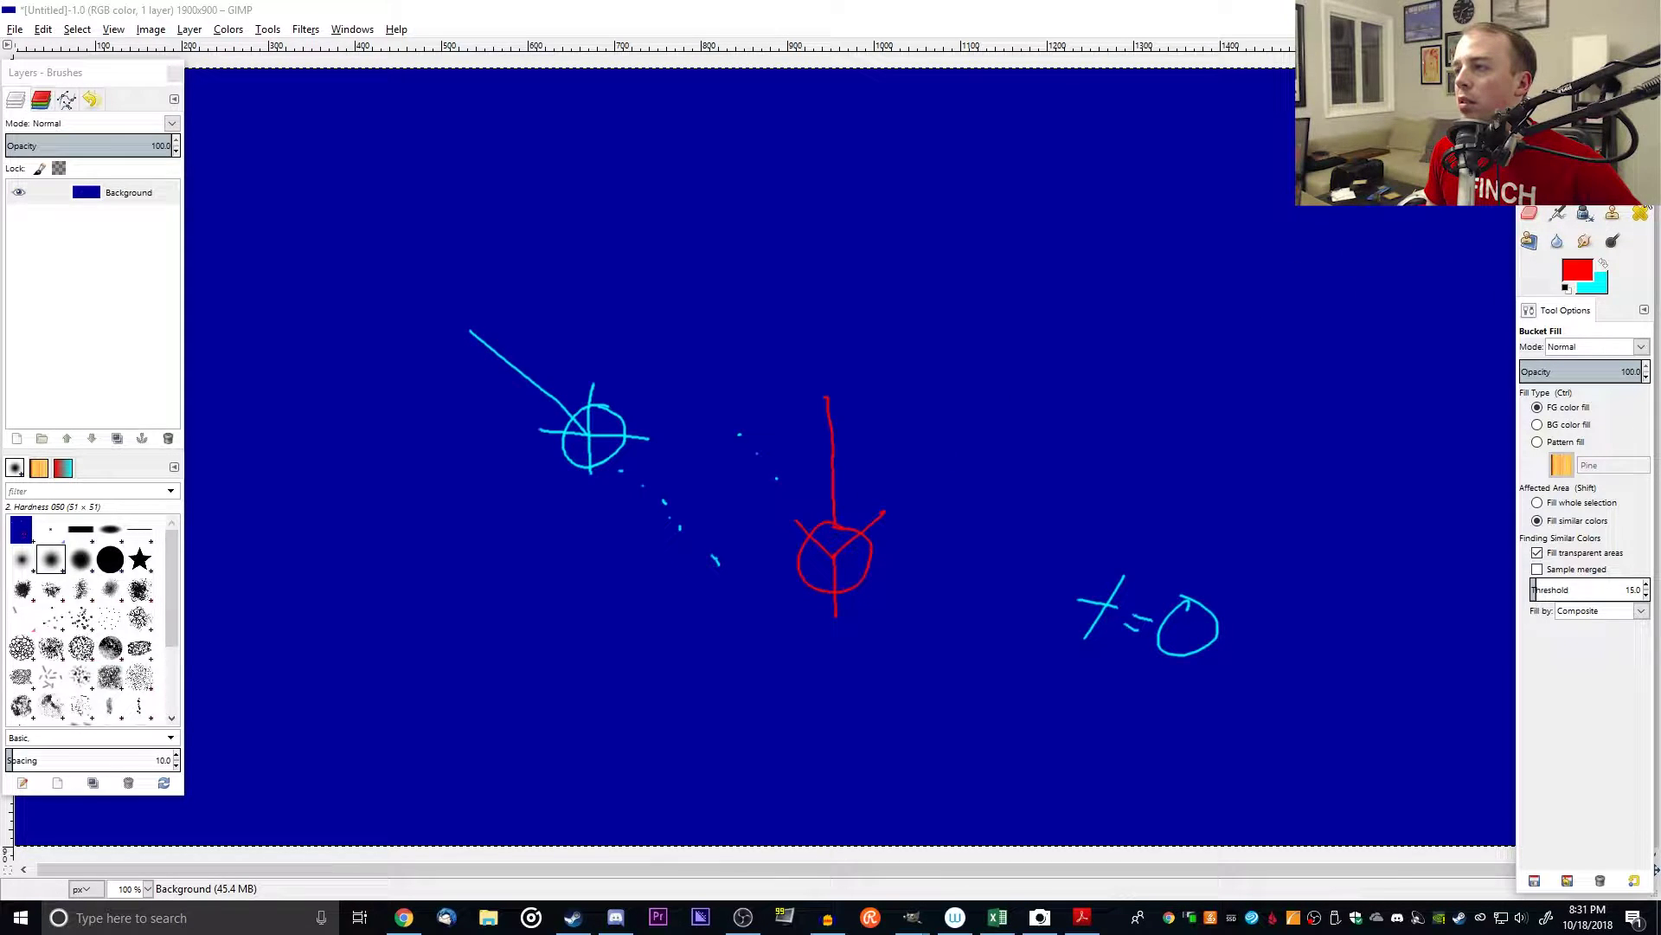
# Step: Paint a wavy red torpedo track to the submarine and red arcs above the torpedo, then return to Excel
pyautogui.press('p')
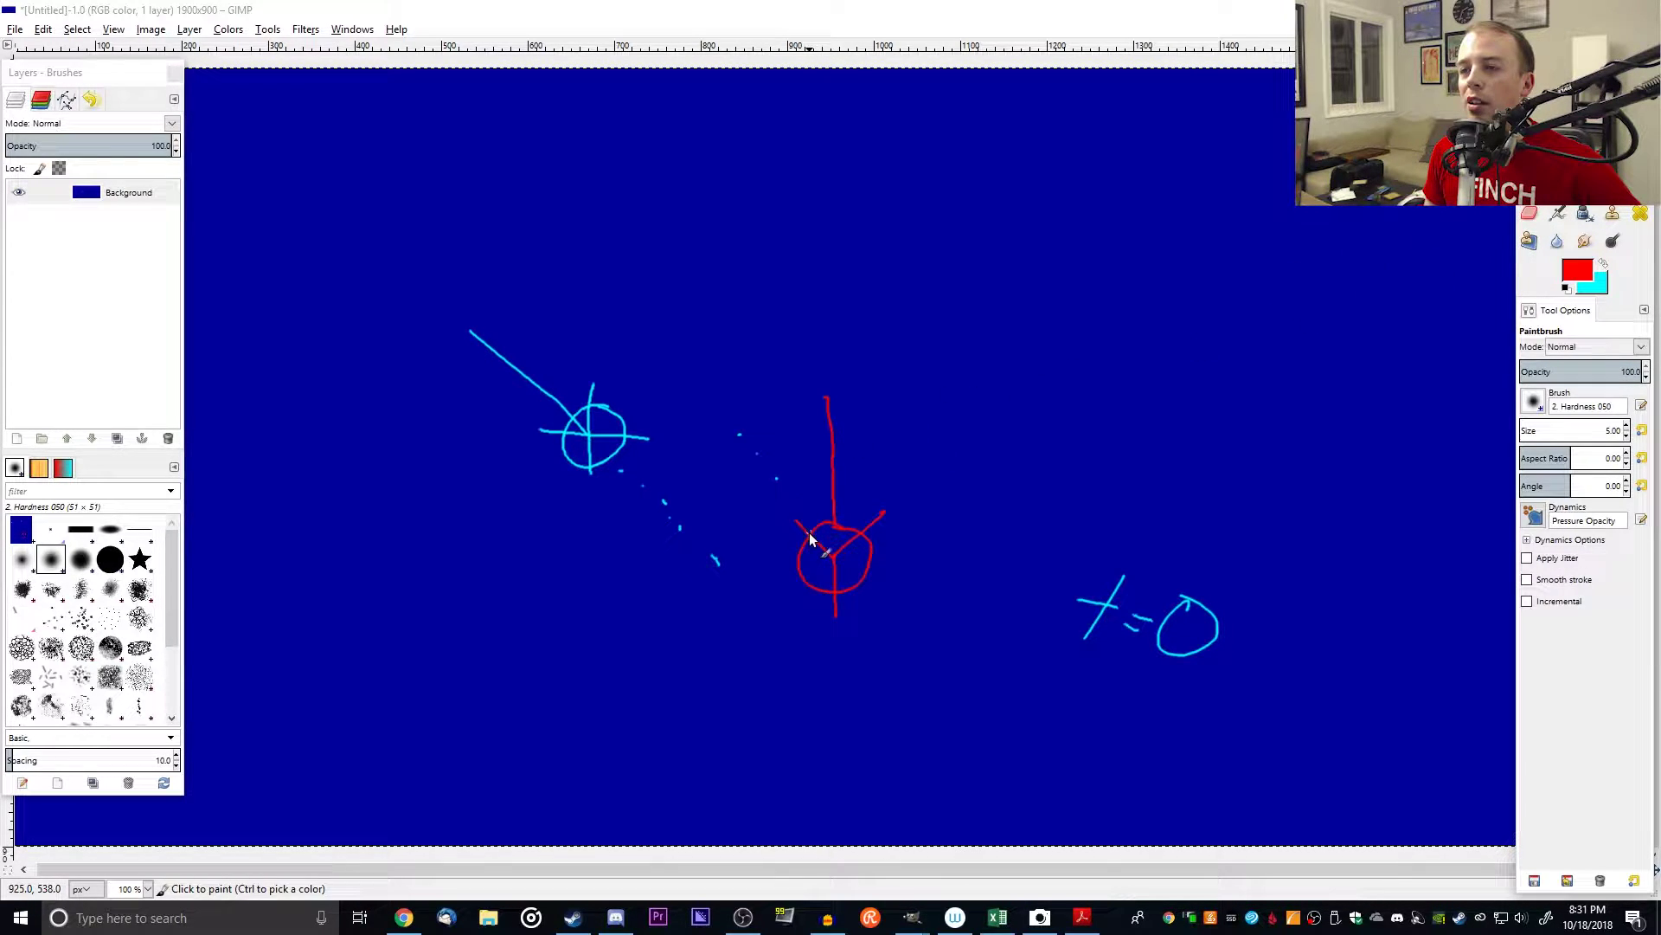
pyautogui.moveTo(809, 543); pyautogui.dragTo(747, 490)
pyautogui.moveTo(630, 449); pyautogui.dragTo(631, 450)
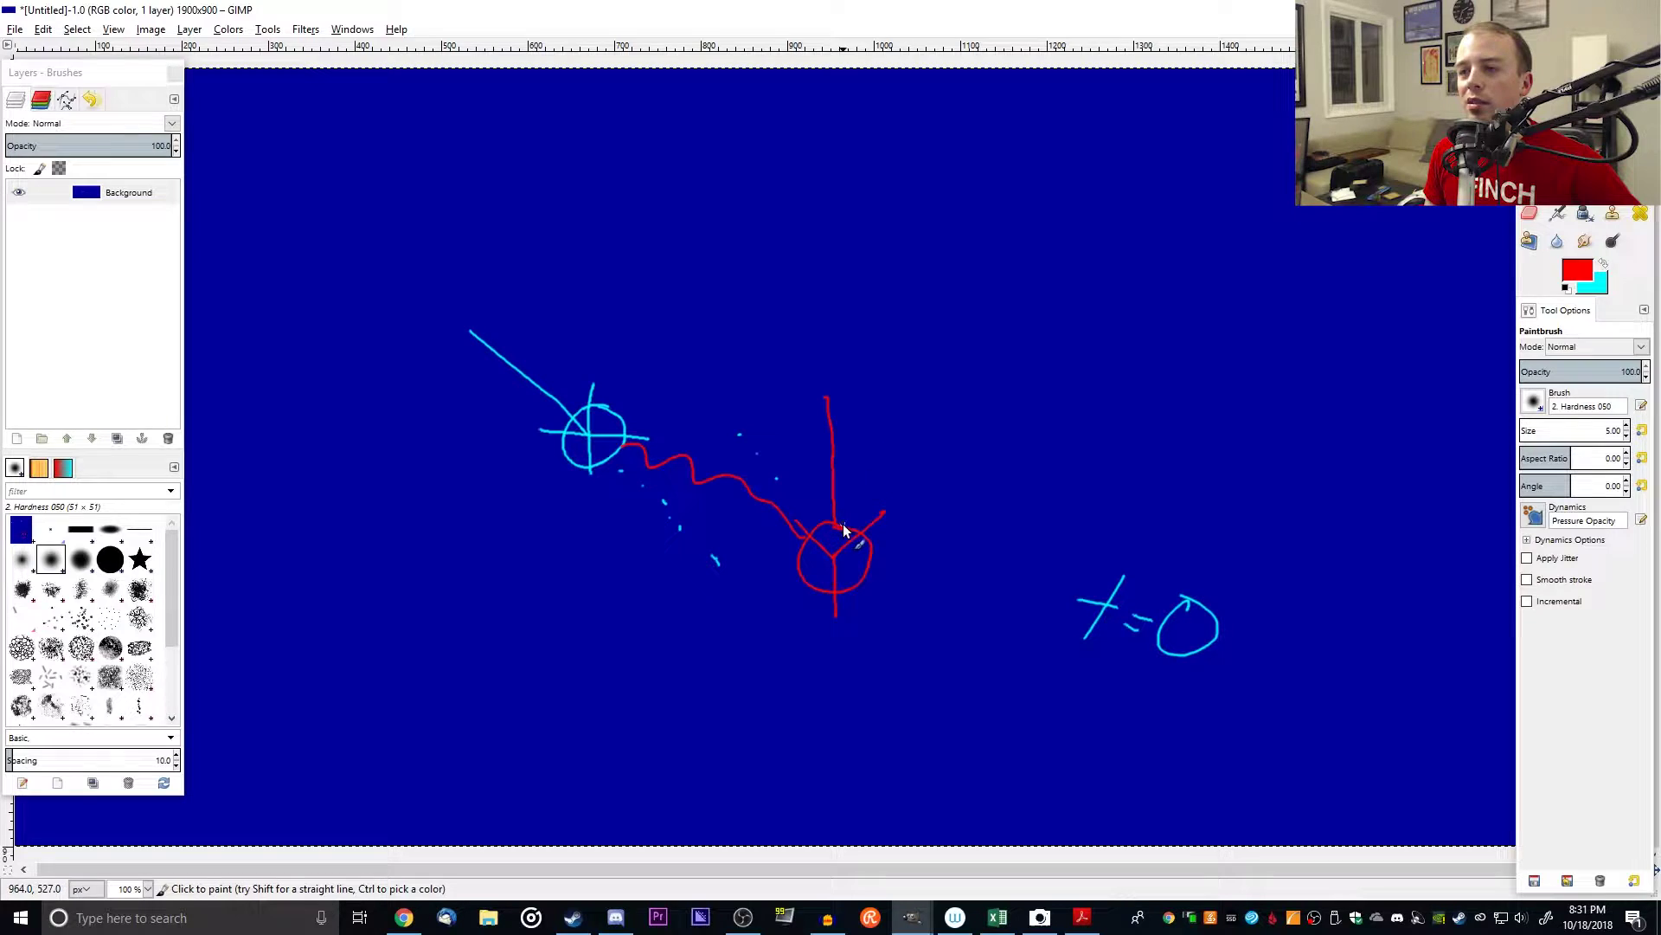
pyautogui.moveTo(886, 466)
pyautogui.mouseDown()
pyautogui.moveTo(789, 449)
pyautogui.moveTo(931, 405)
pyautogui.mouseUp()
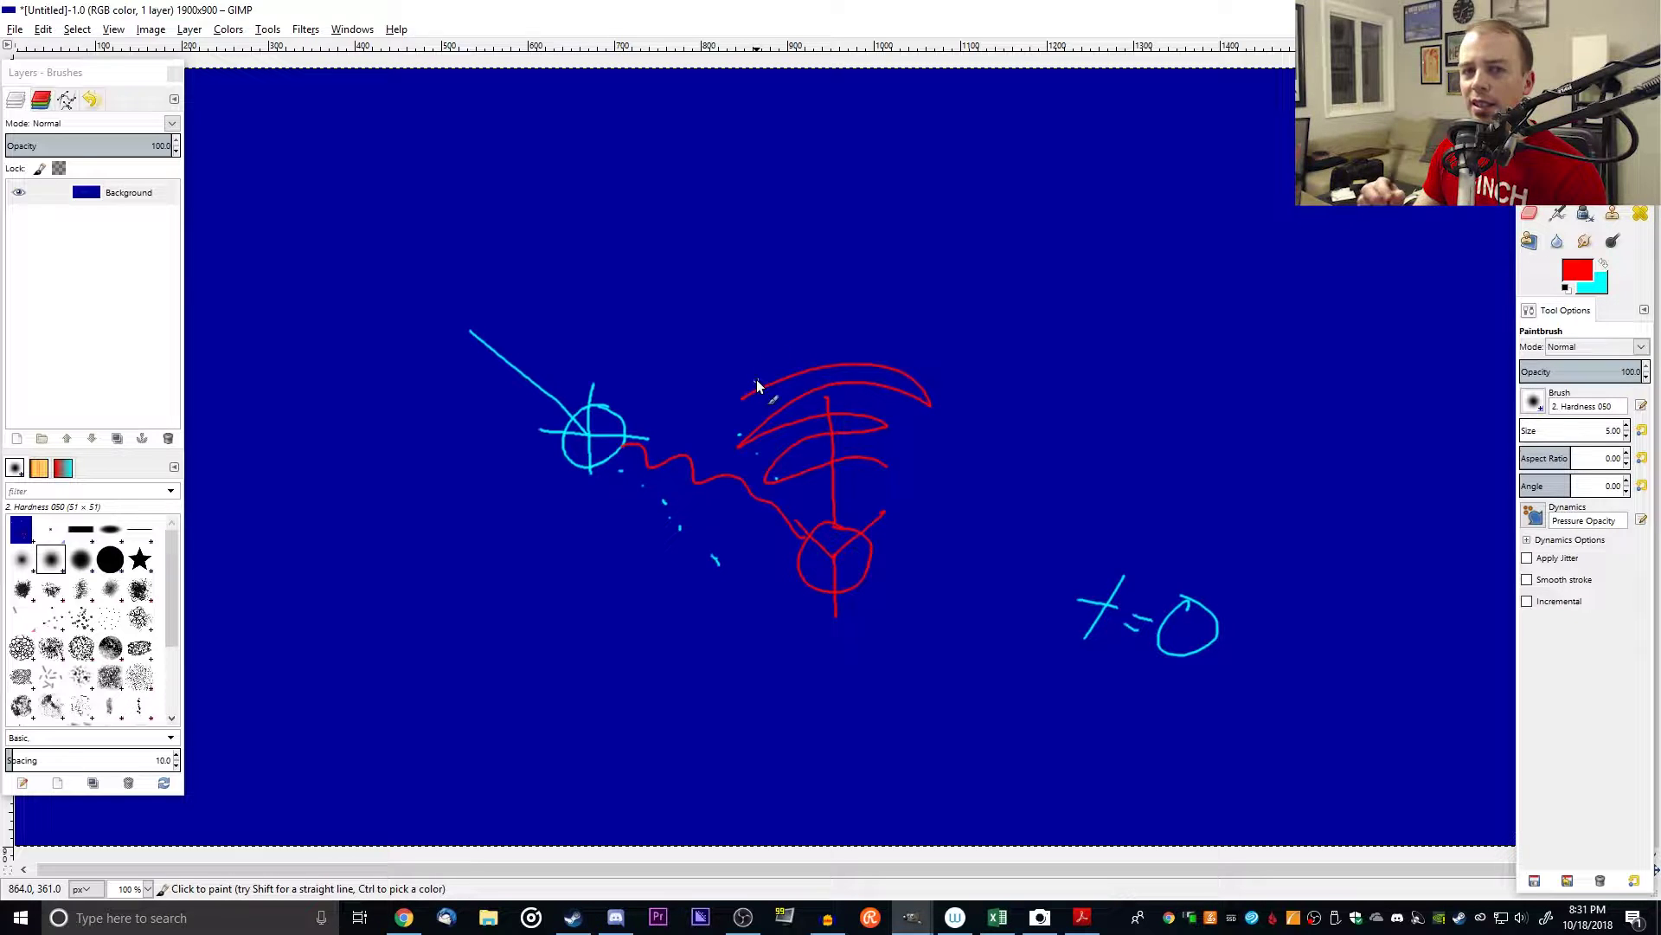
pyautogui.click(997, 917)
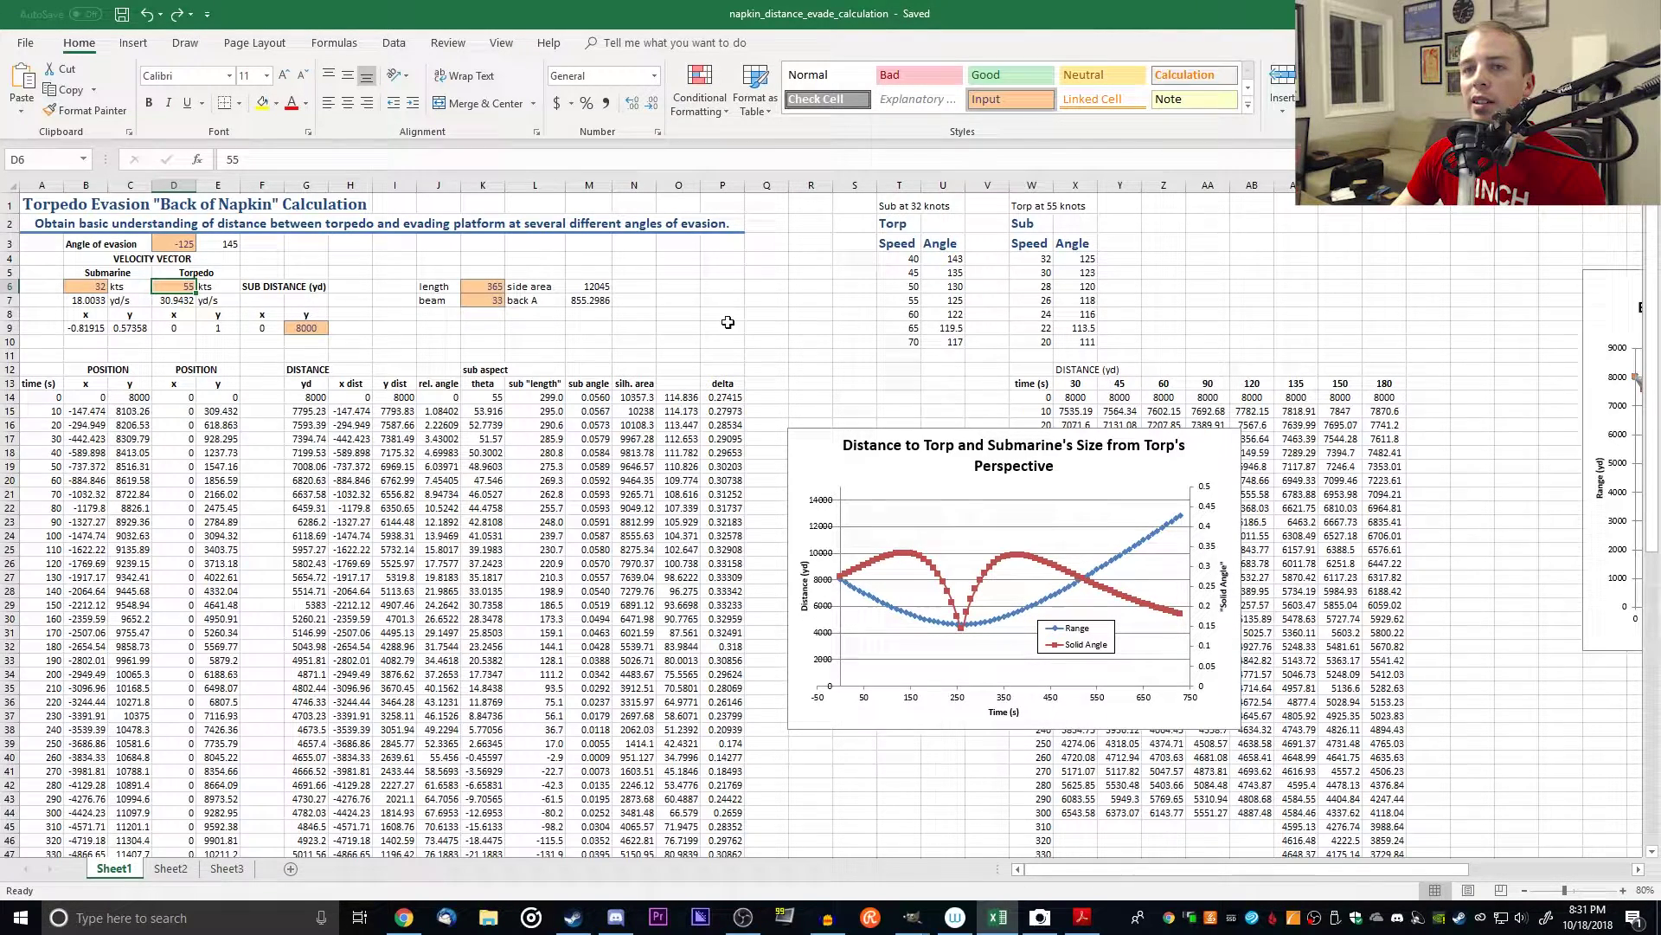
pyautogui.click(175, 248)
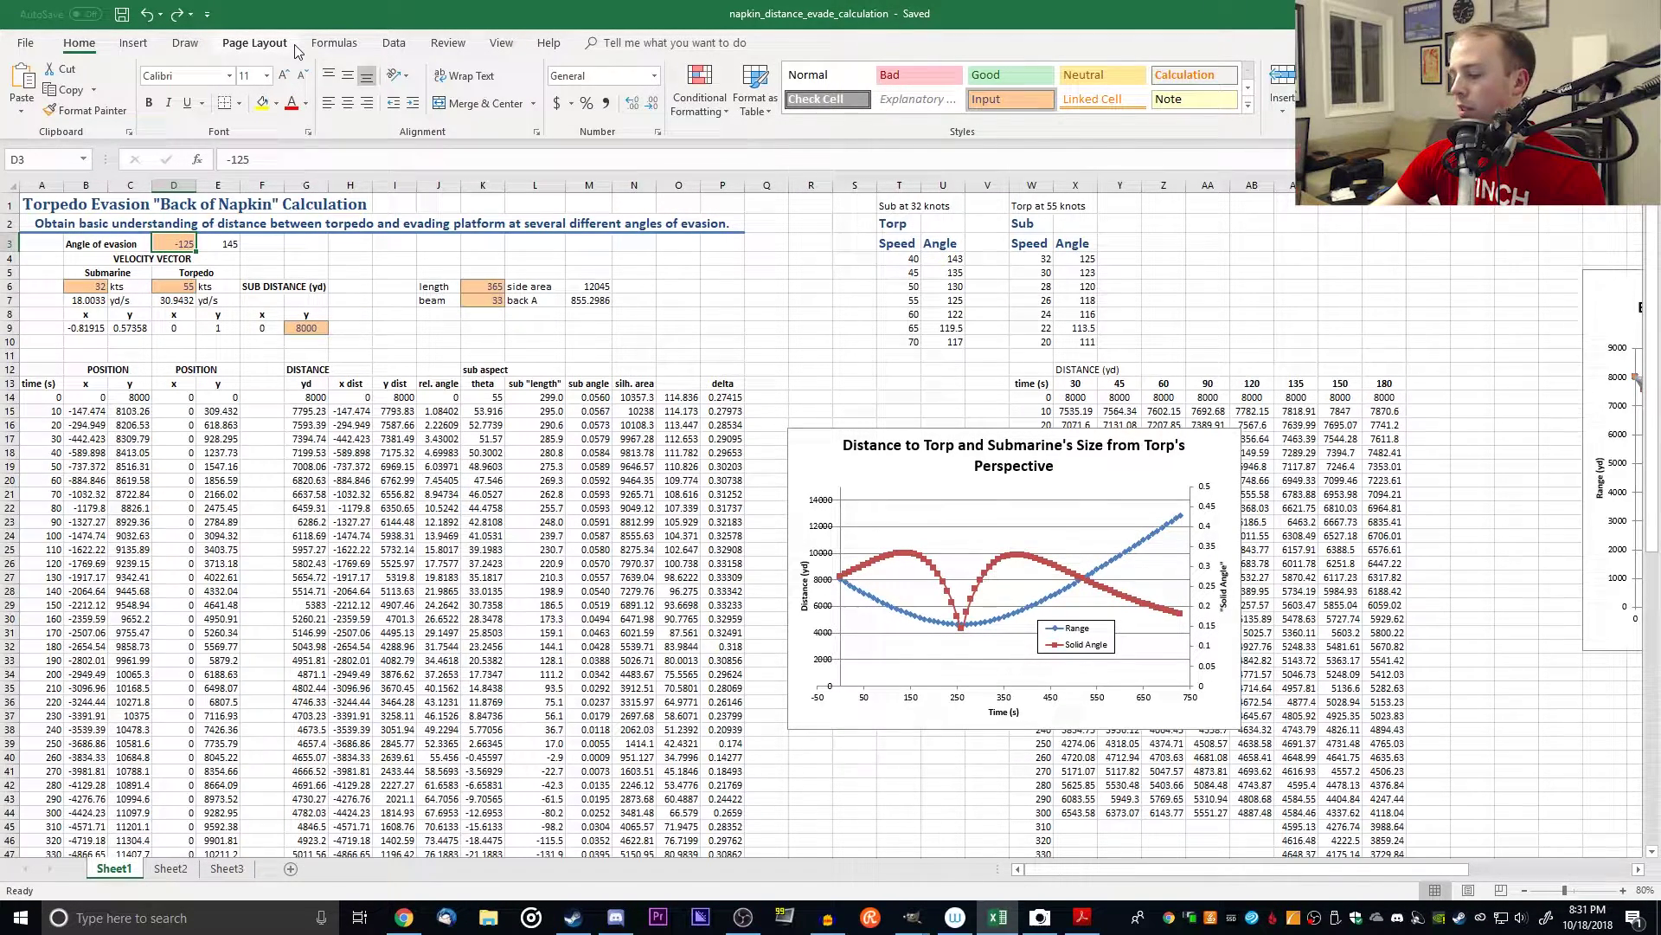
pyautogui.write('-90')
pyautogui.press('Return')
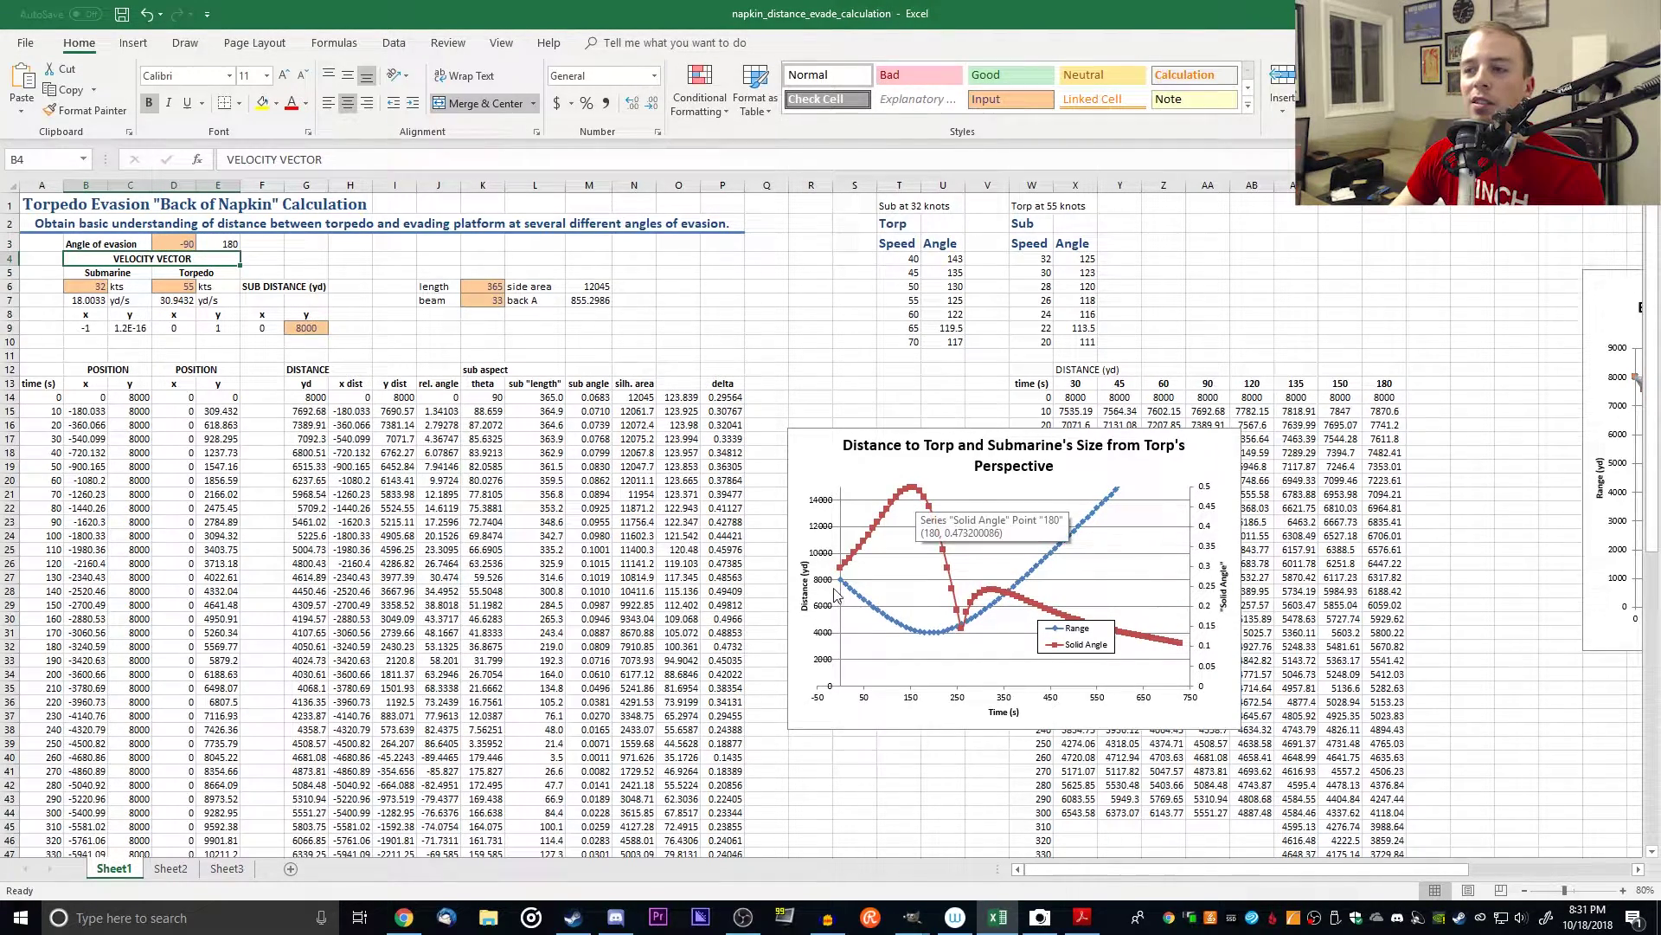
pyautogui.moveTo(918, 492)
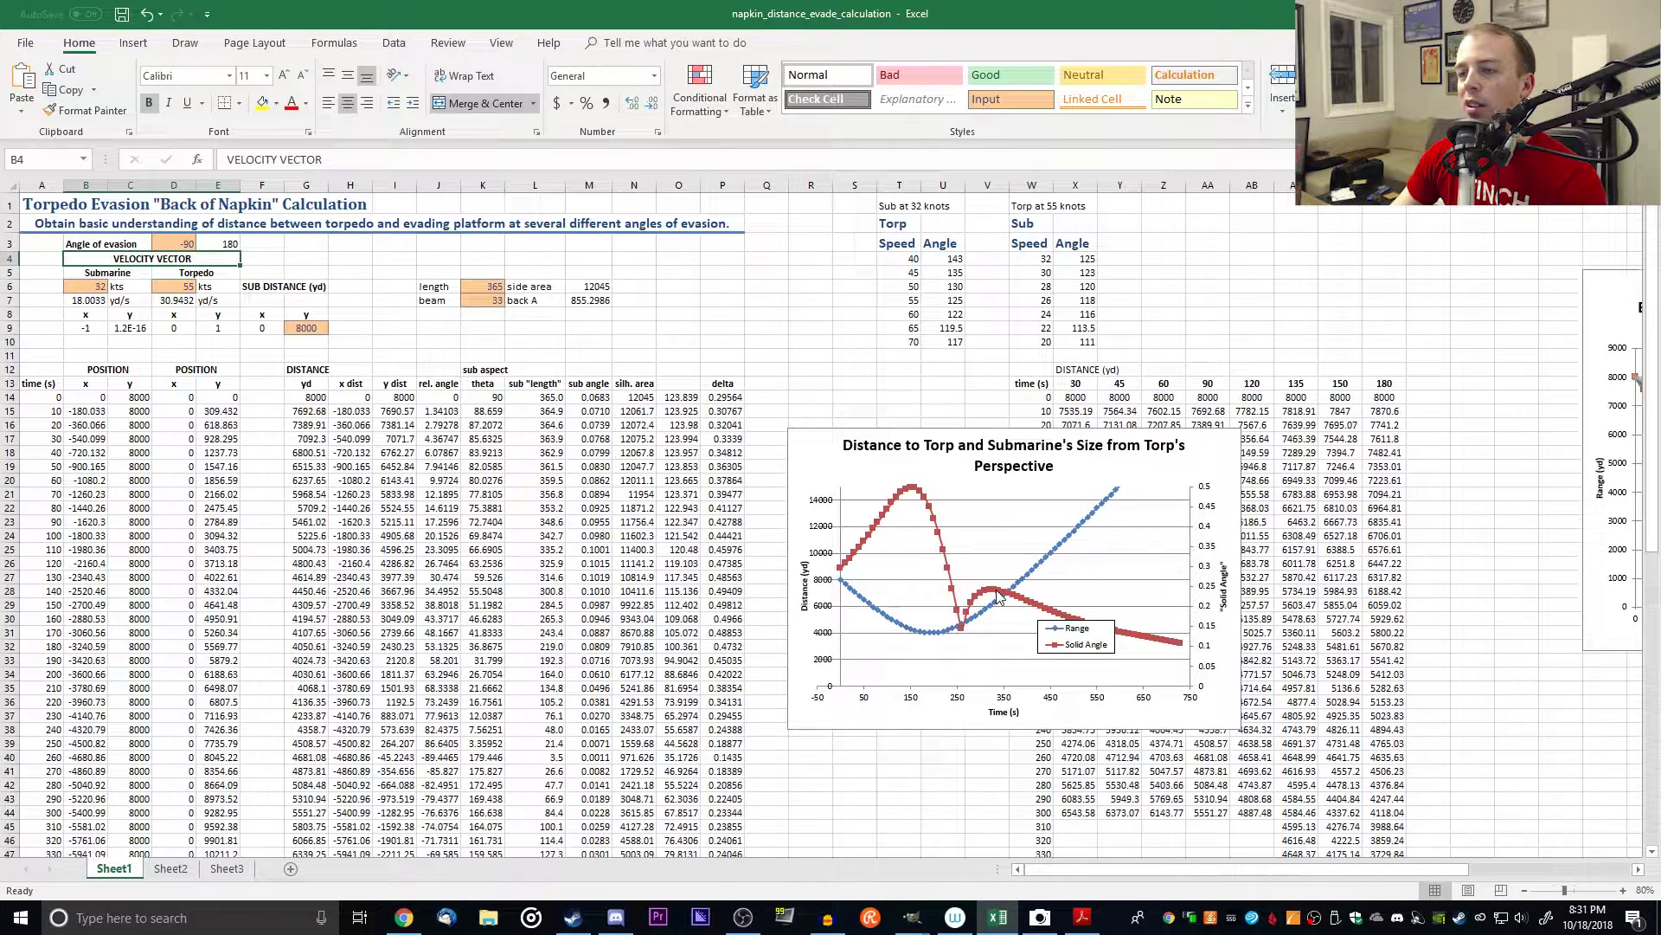
pyautogui.click(185, 245)
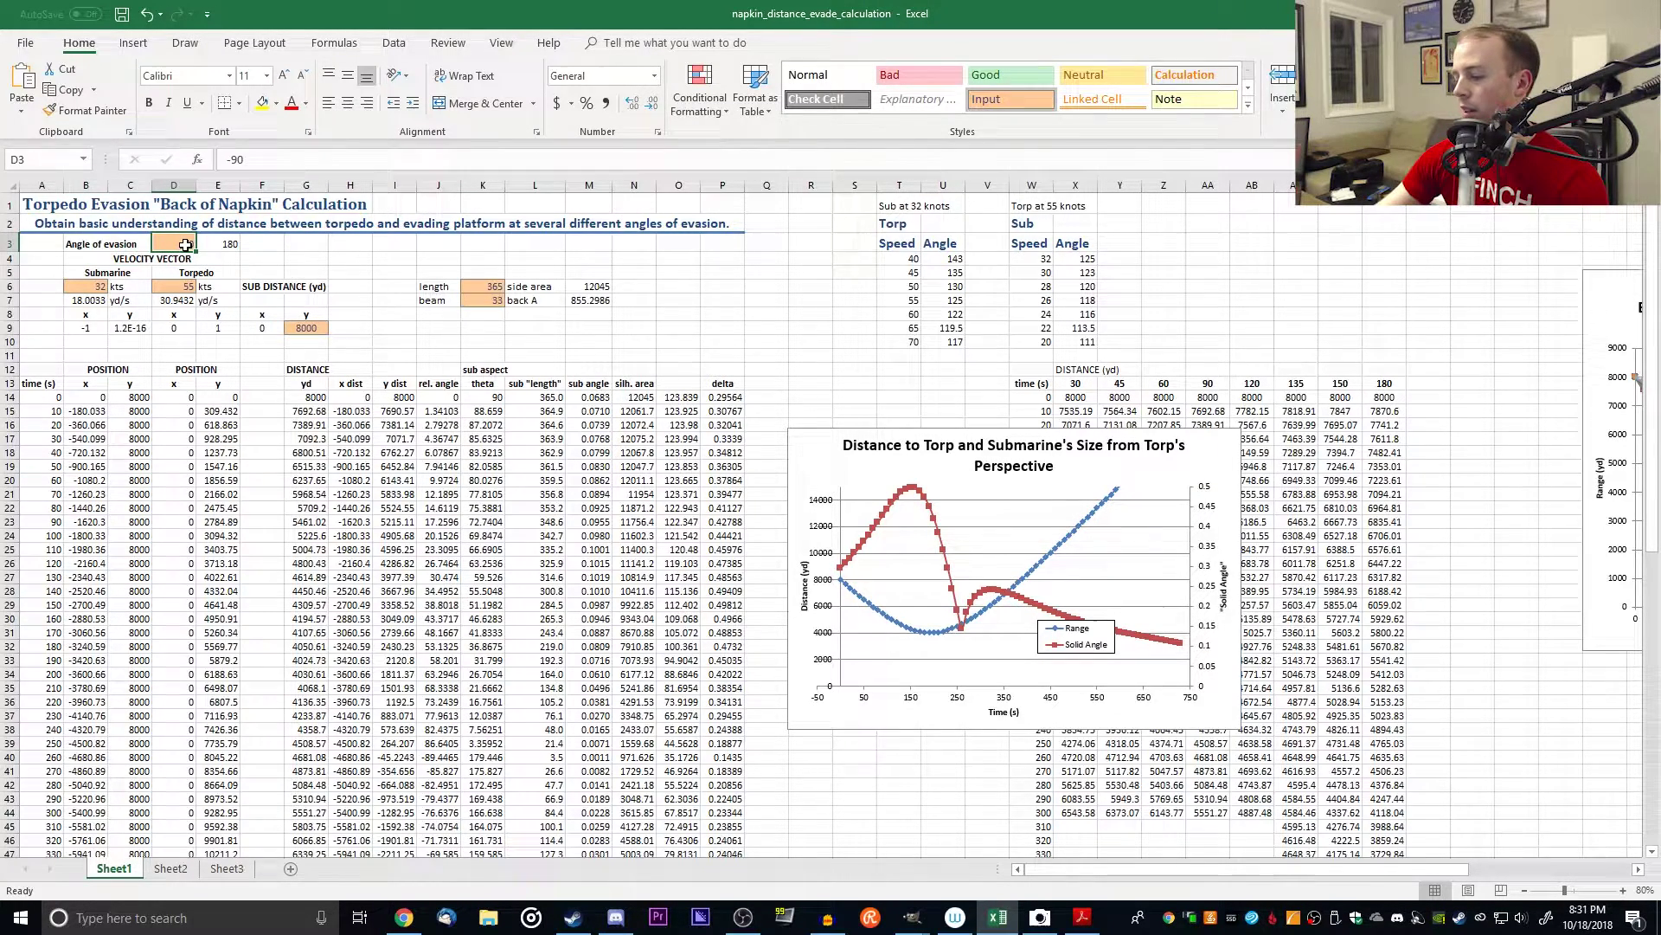
pyautogui.write('-125')
pyautogui.press('Return')
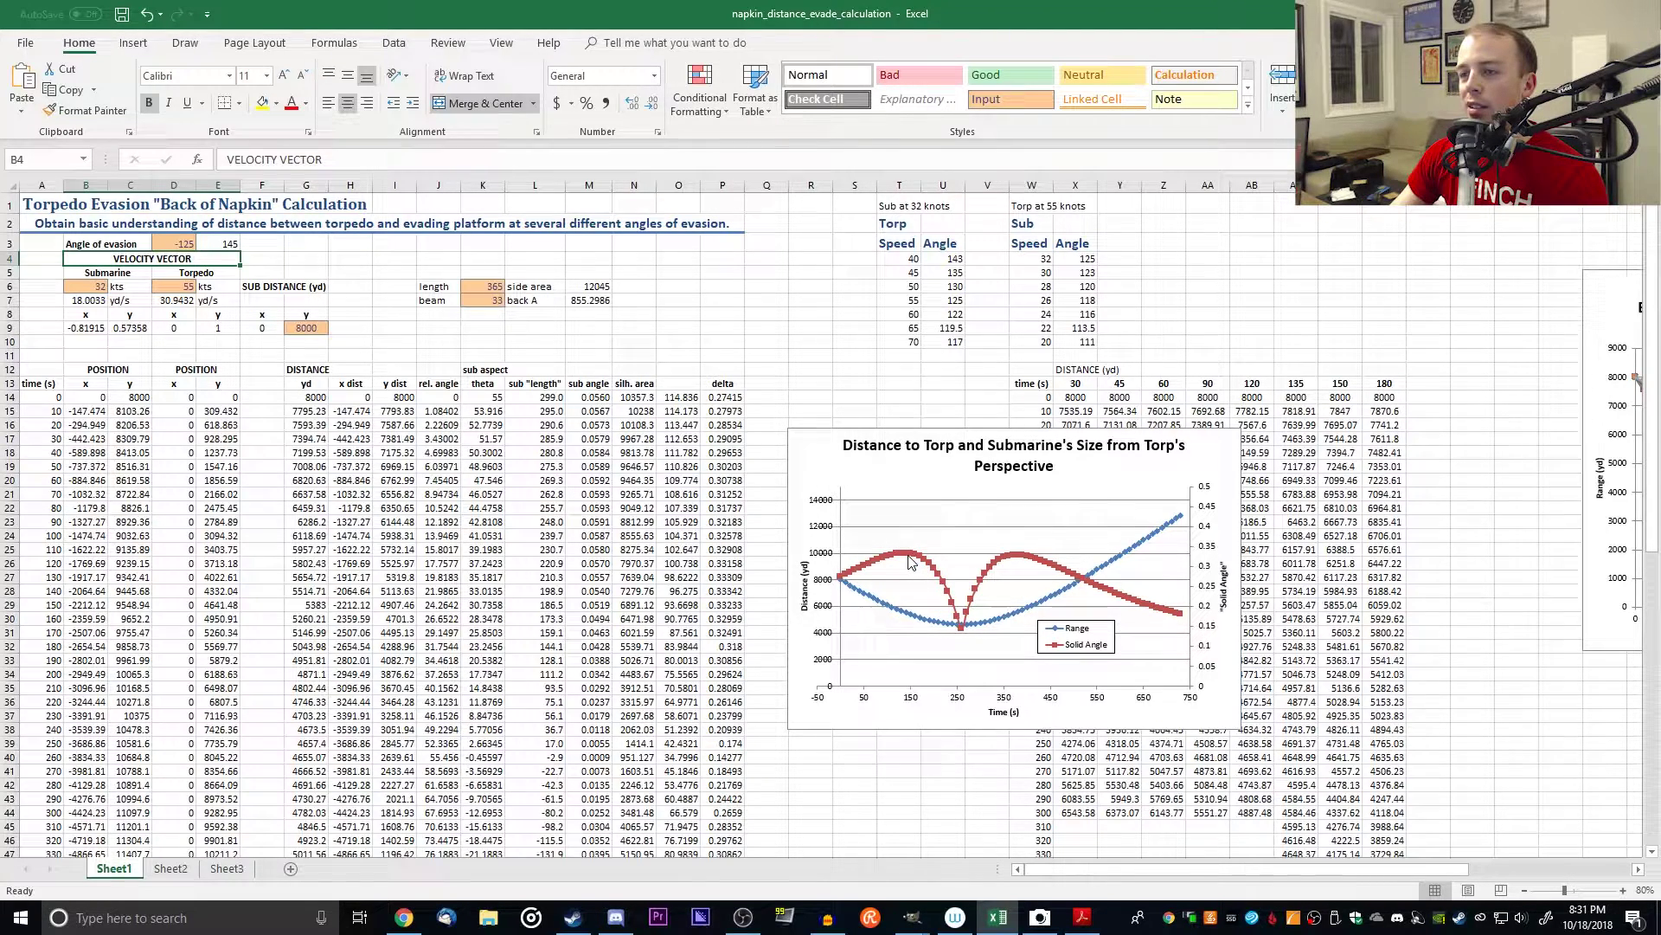
pyautogui.click(186, 242)
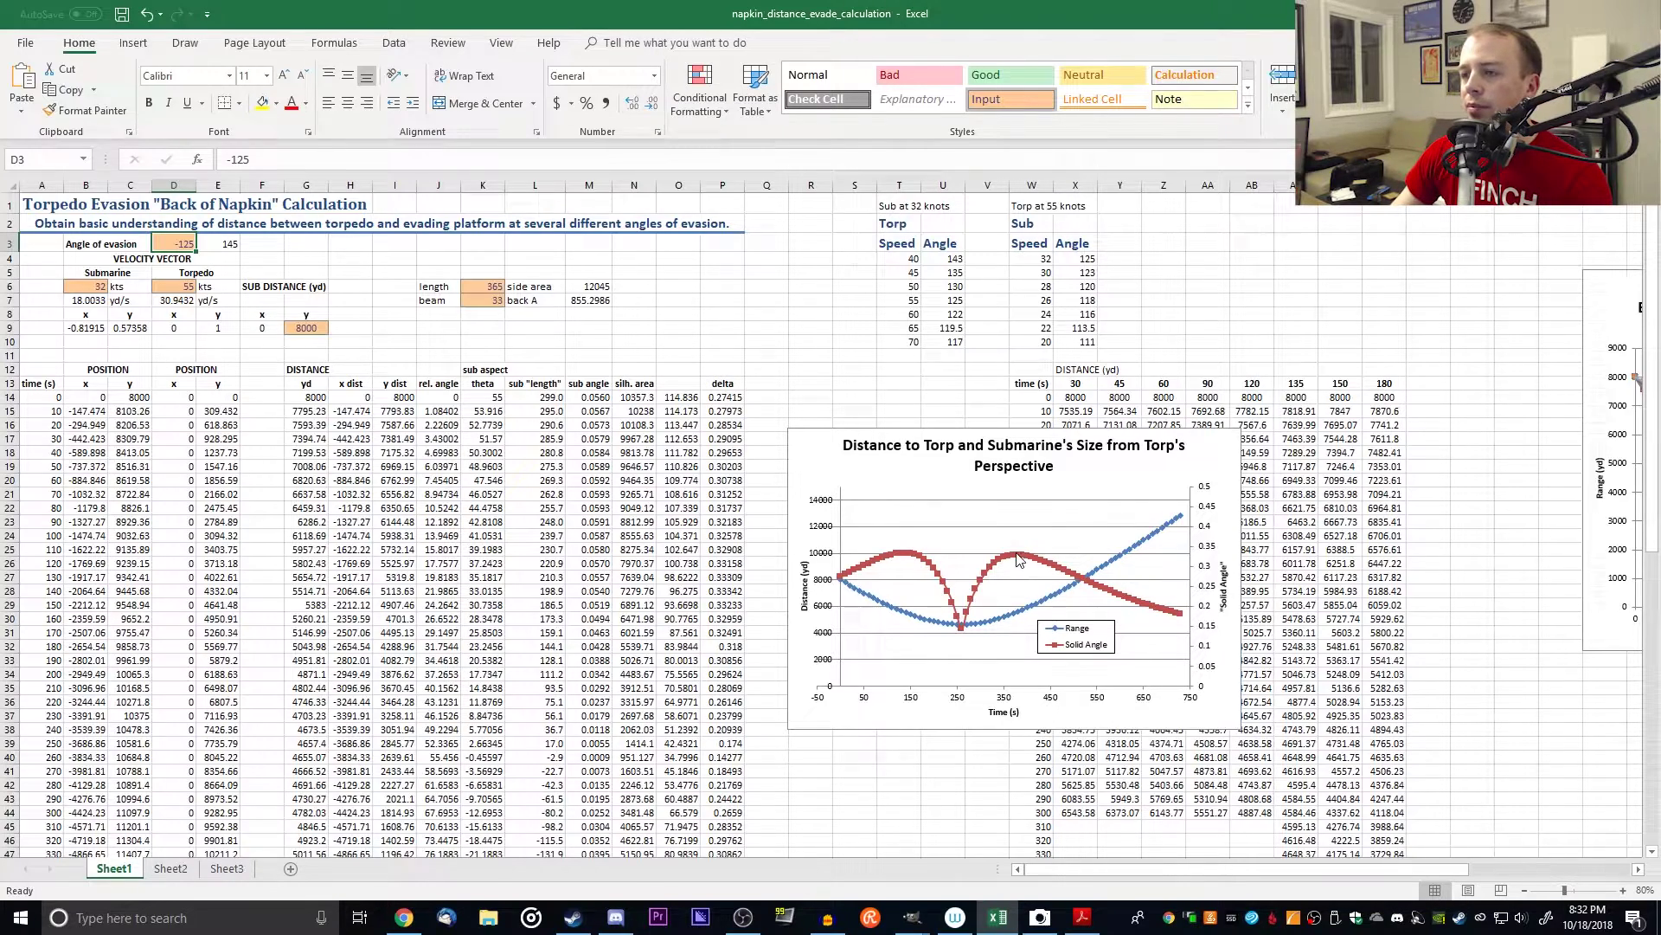
pyautogui.moveTo(1055, 569)
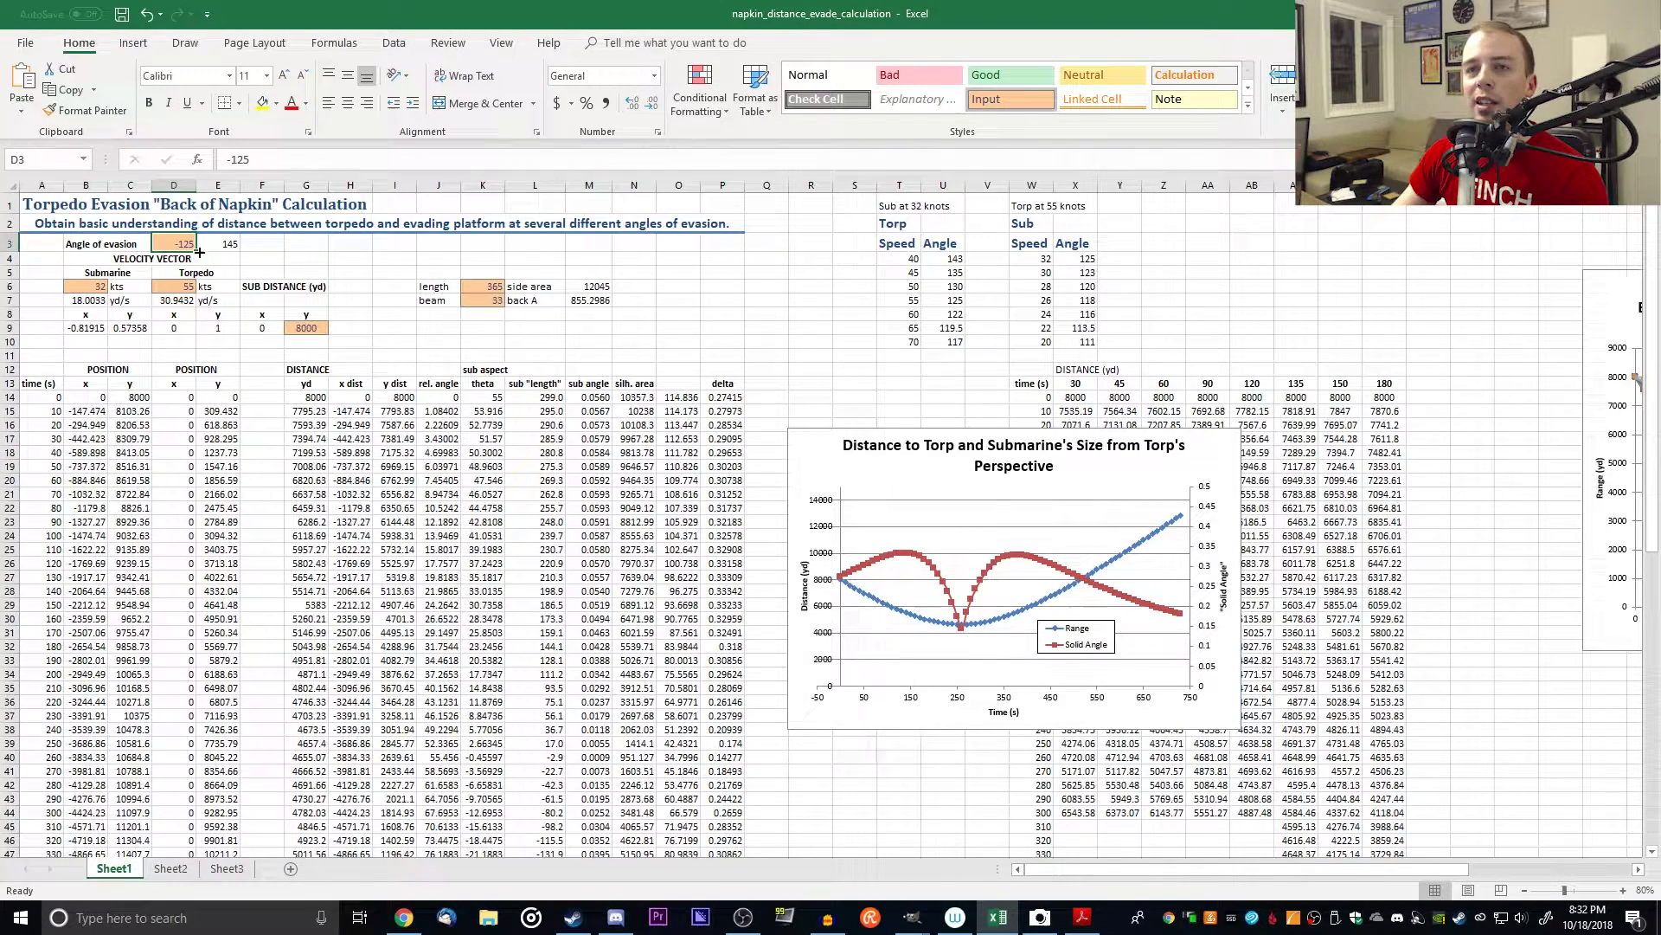
# Step: Enter -150 as the angle of evasion and review the recalculated chart
pyautogui.write('-')
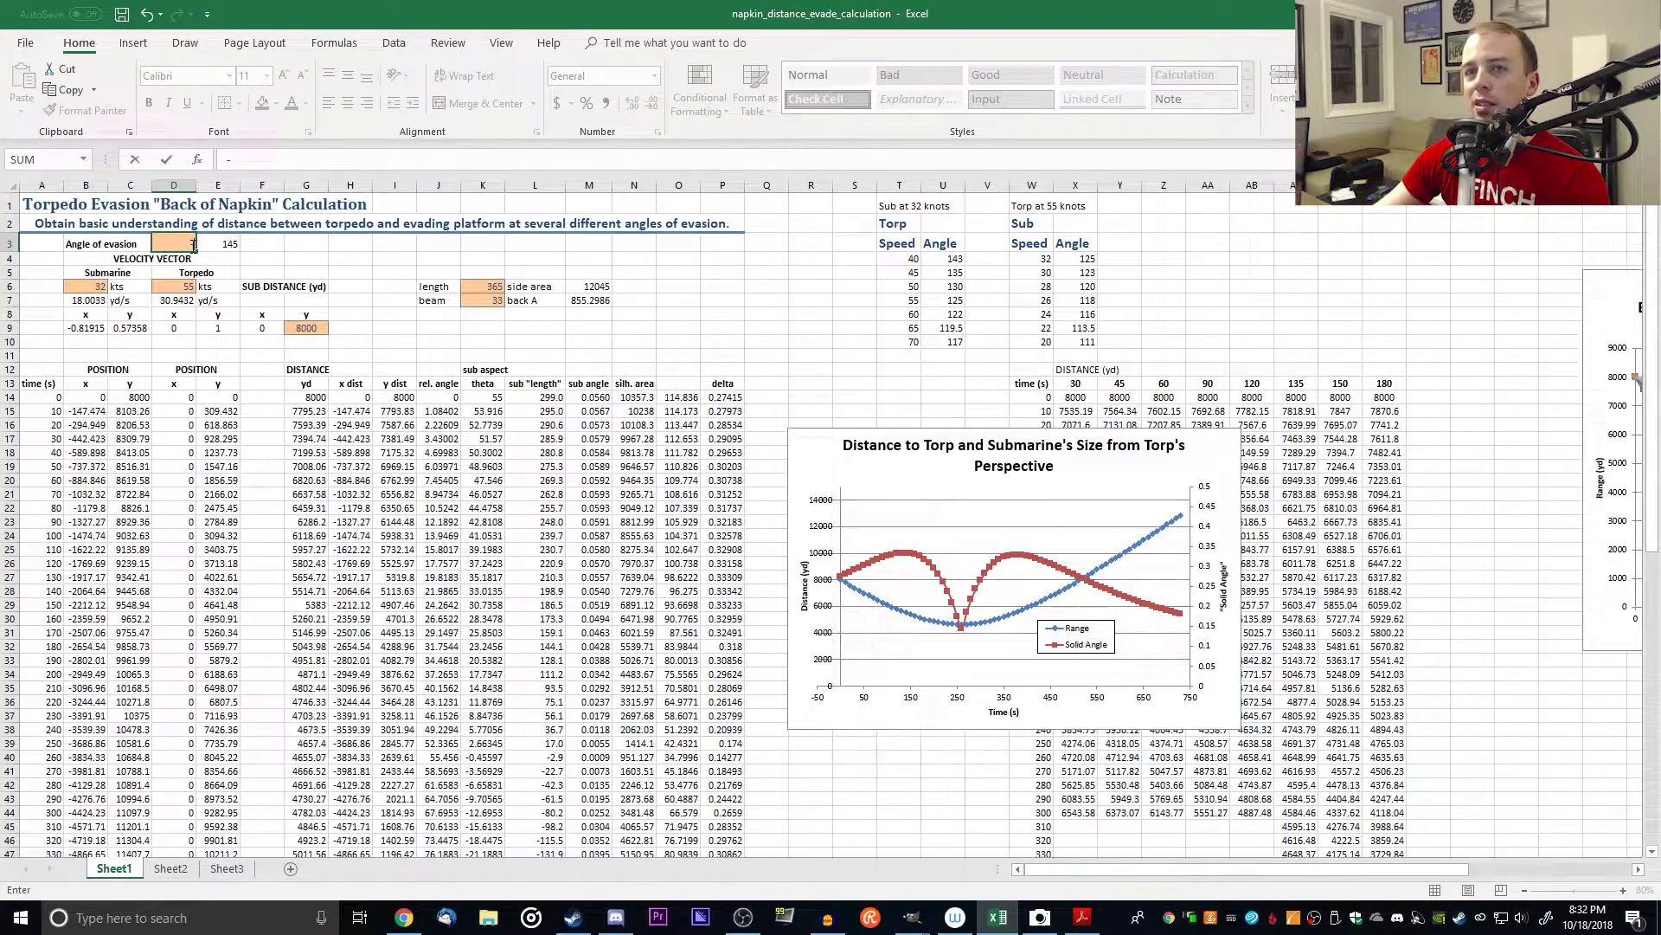
pyautogui.write('150')
pyautogui.press('Return')
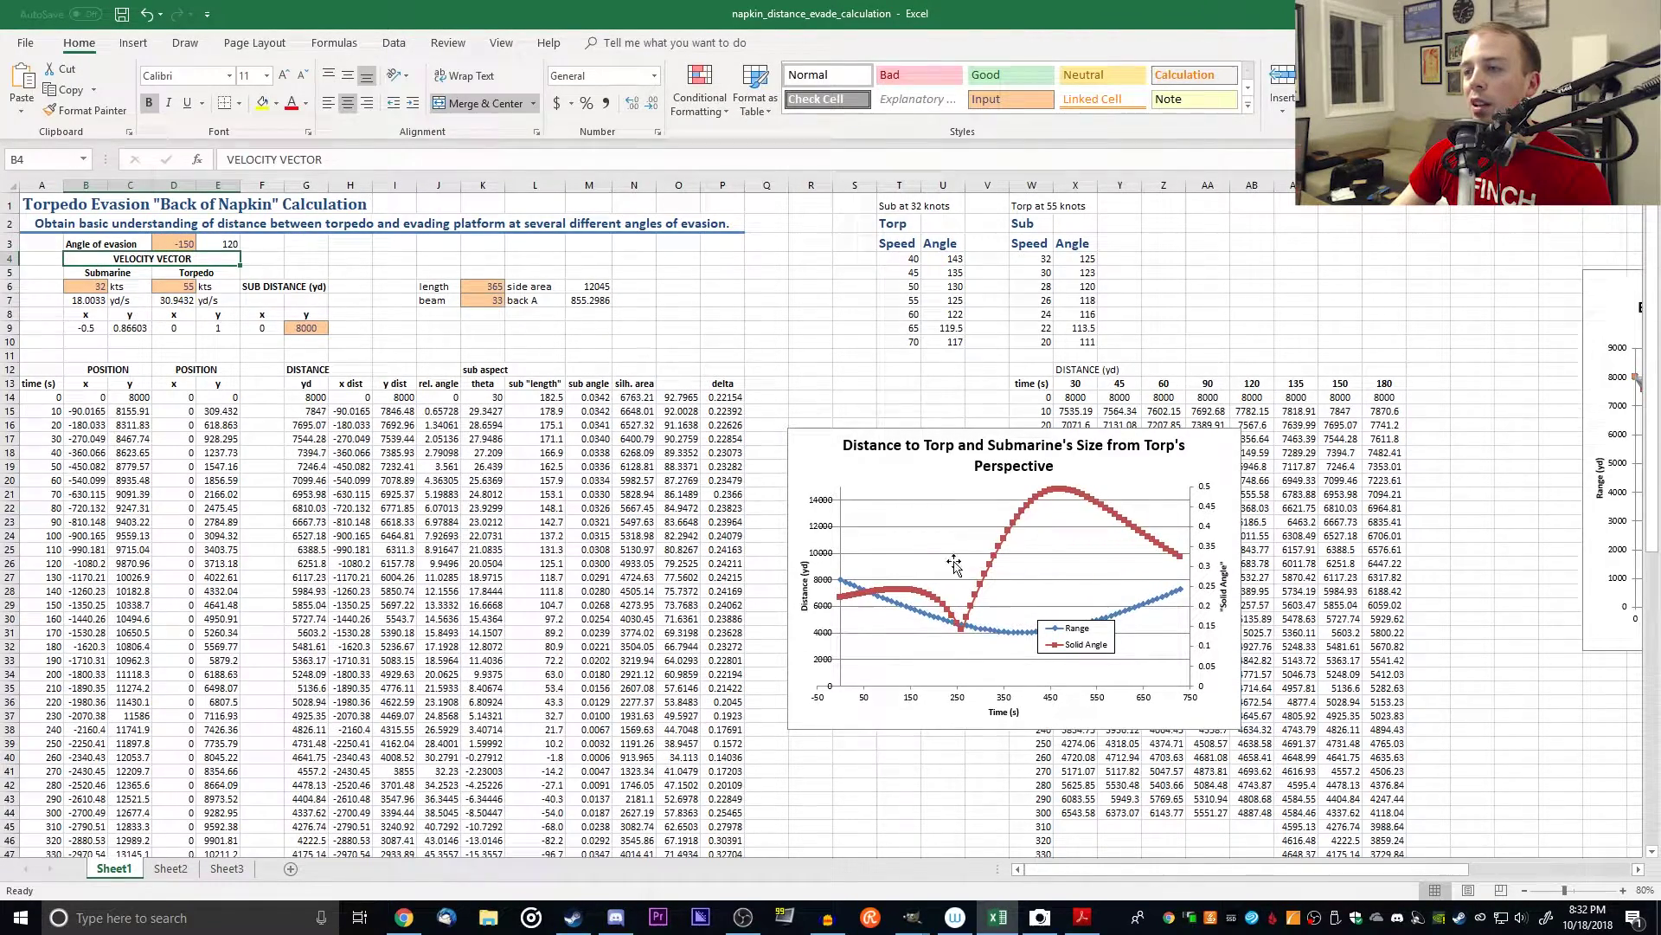
pyautogui.moveTo(1066, 496)
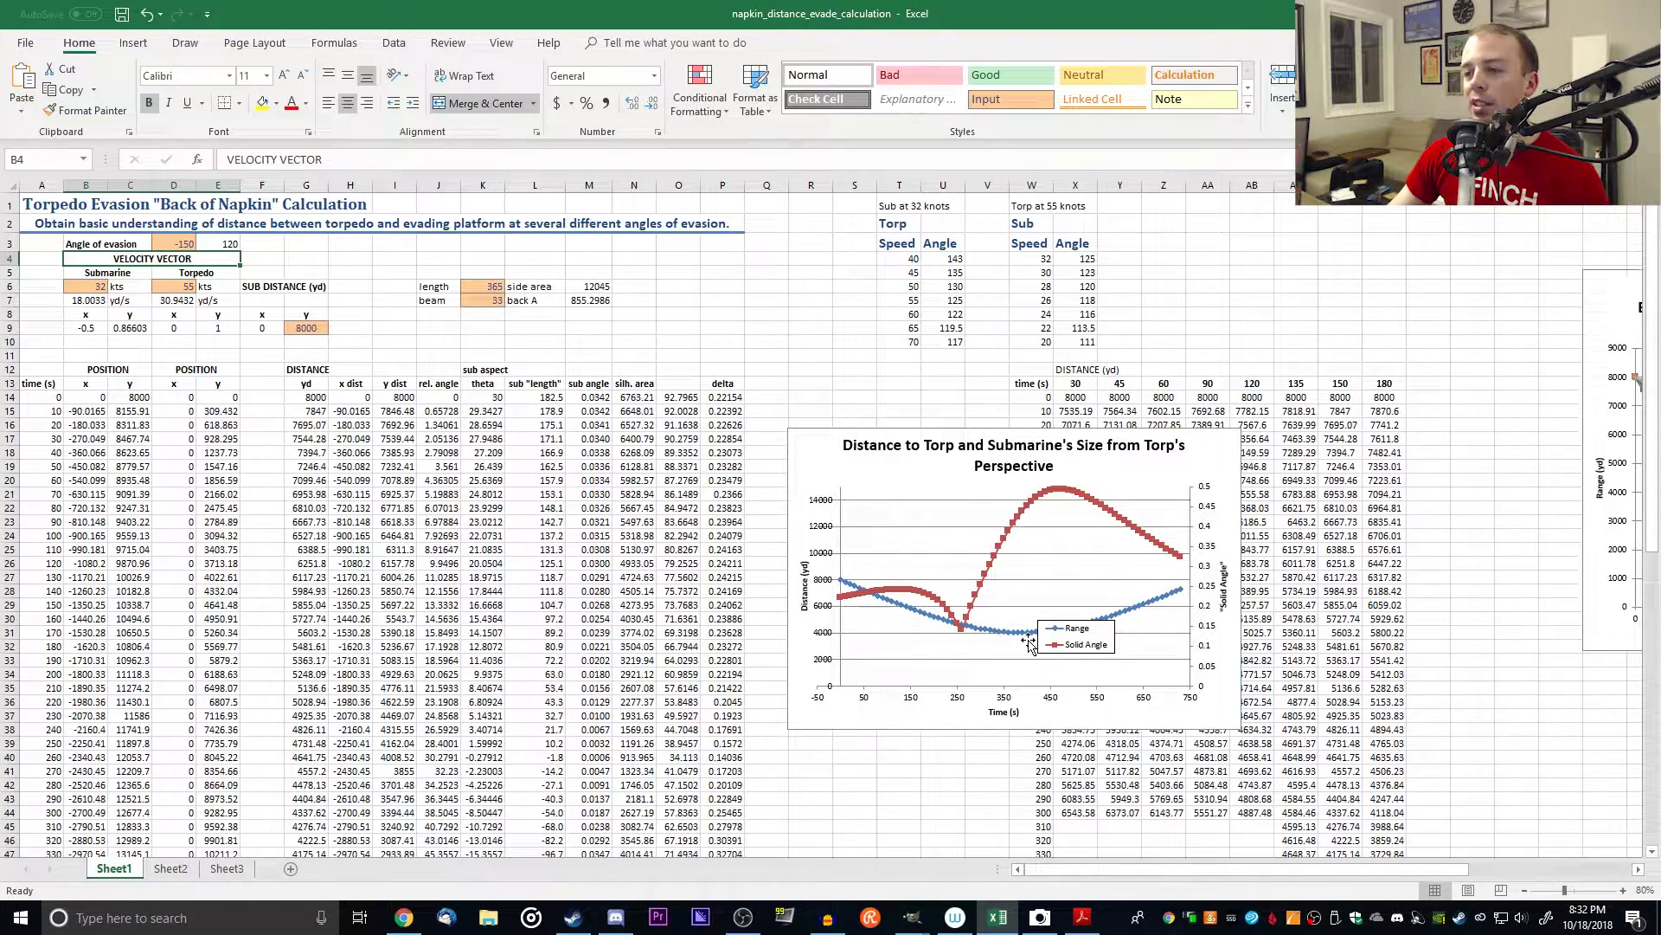
pyautogui.moveTo(975, 641)
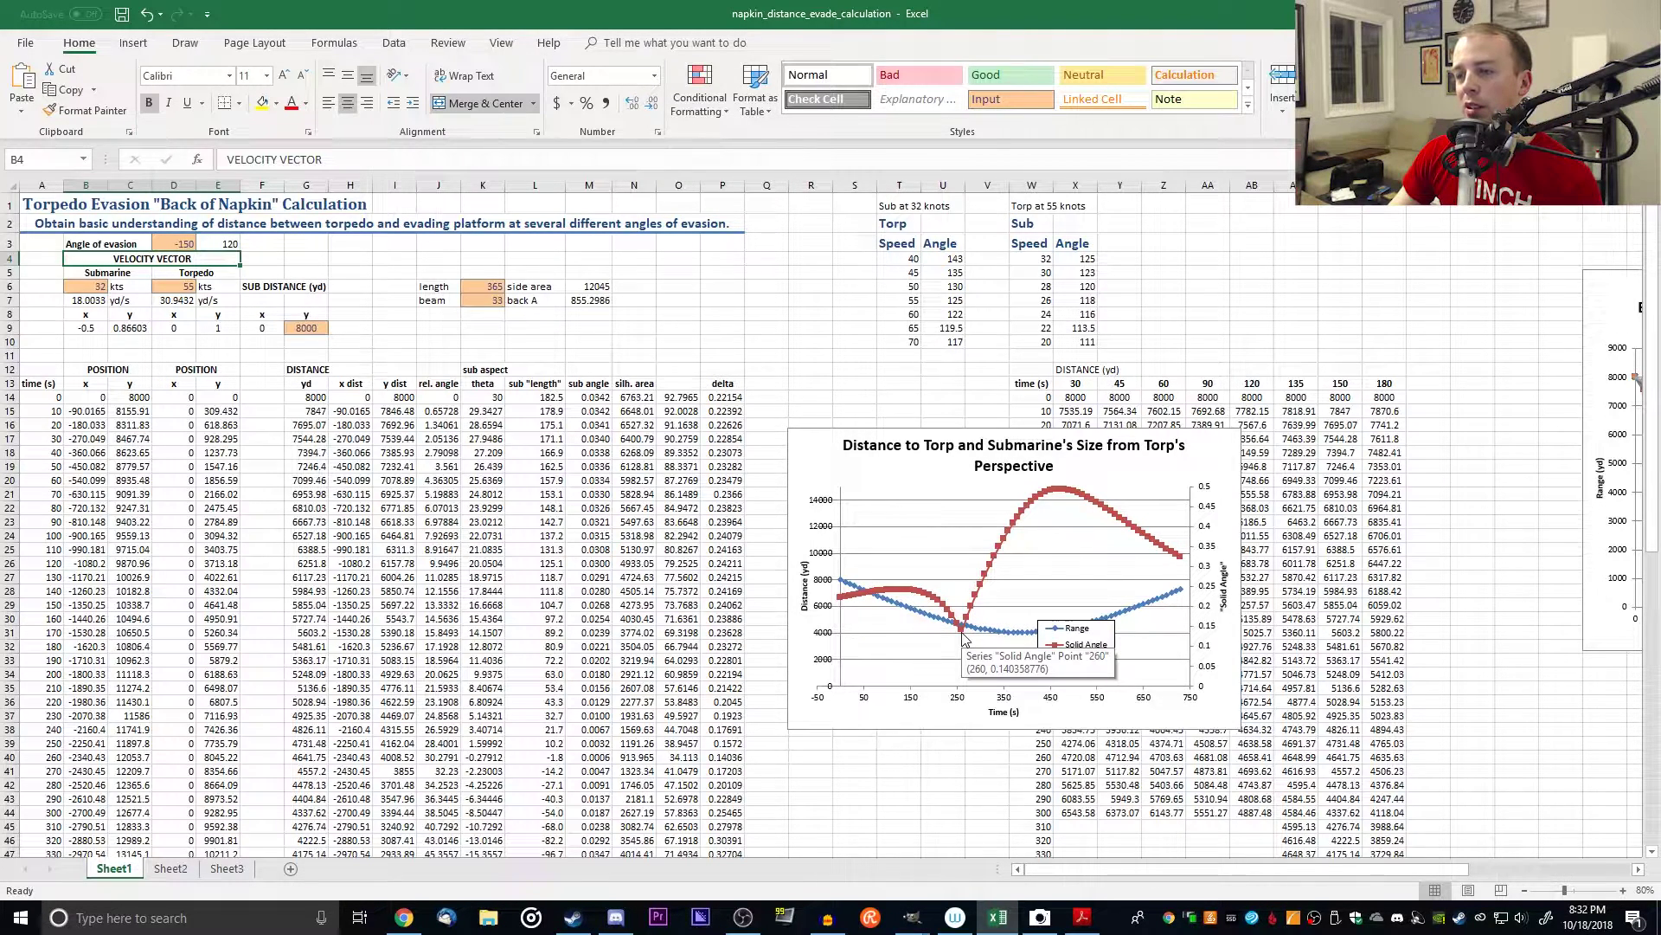
pyautogui.moveTo(1030, 638)
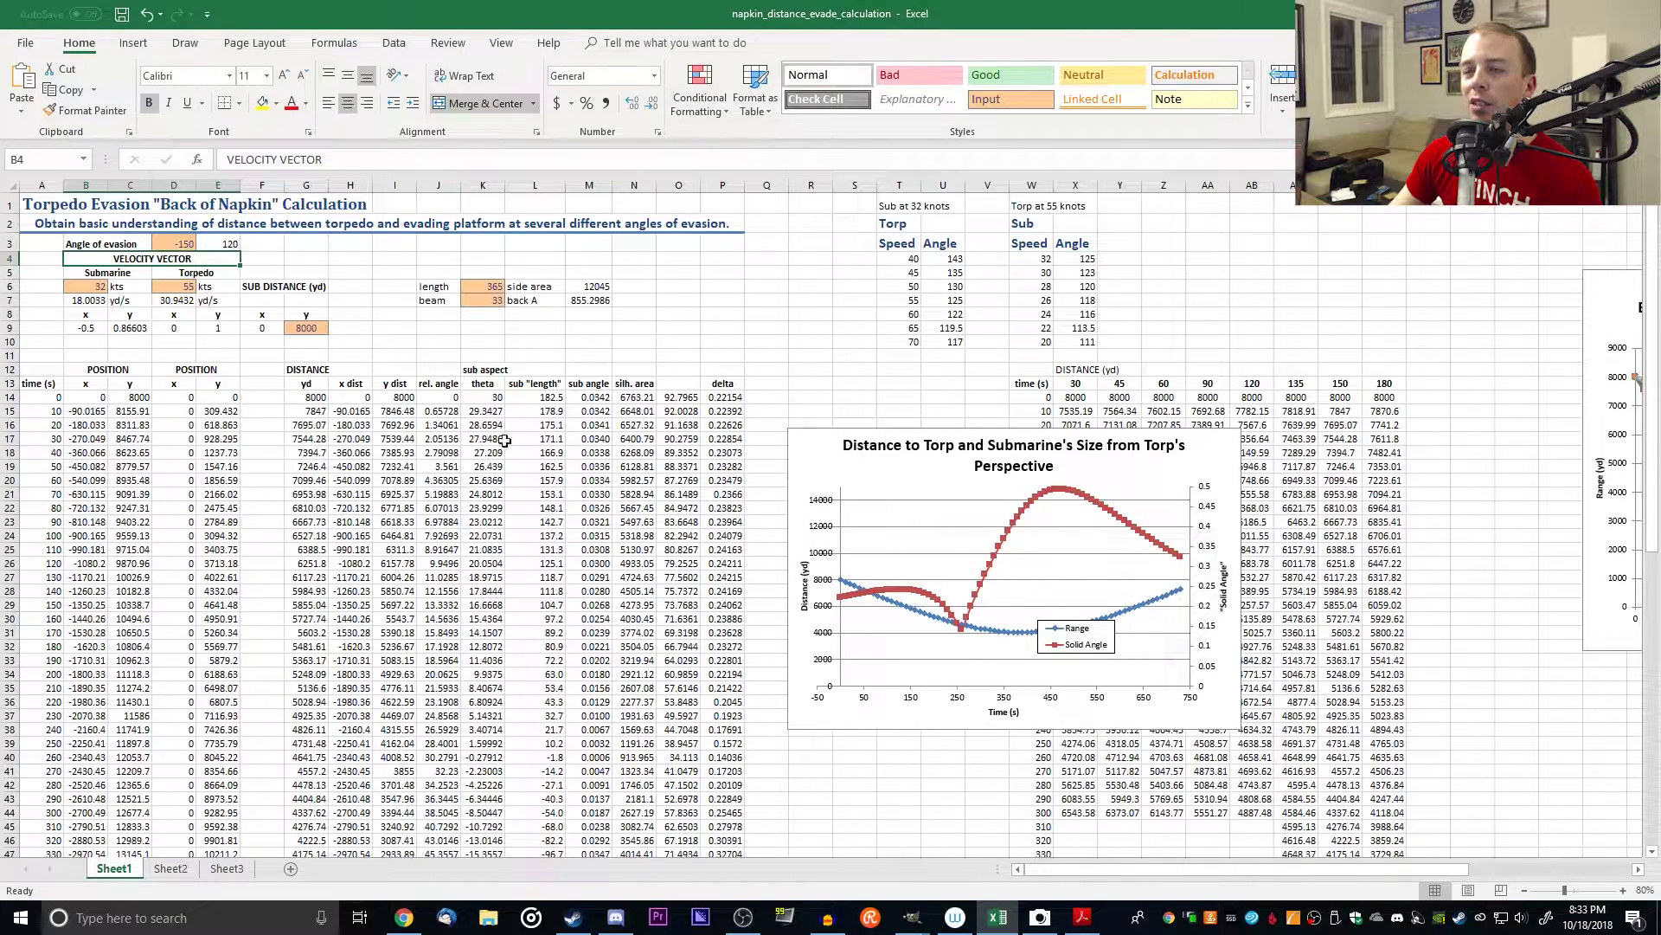
# Step: Try -90 for the angle of evasion, then set it back to -150
pyautogui.click(177, 242)
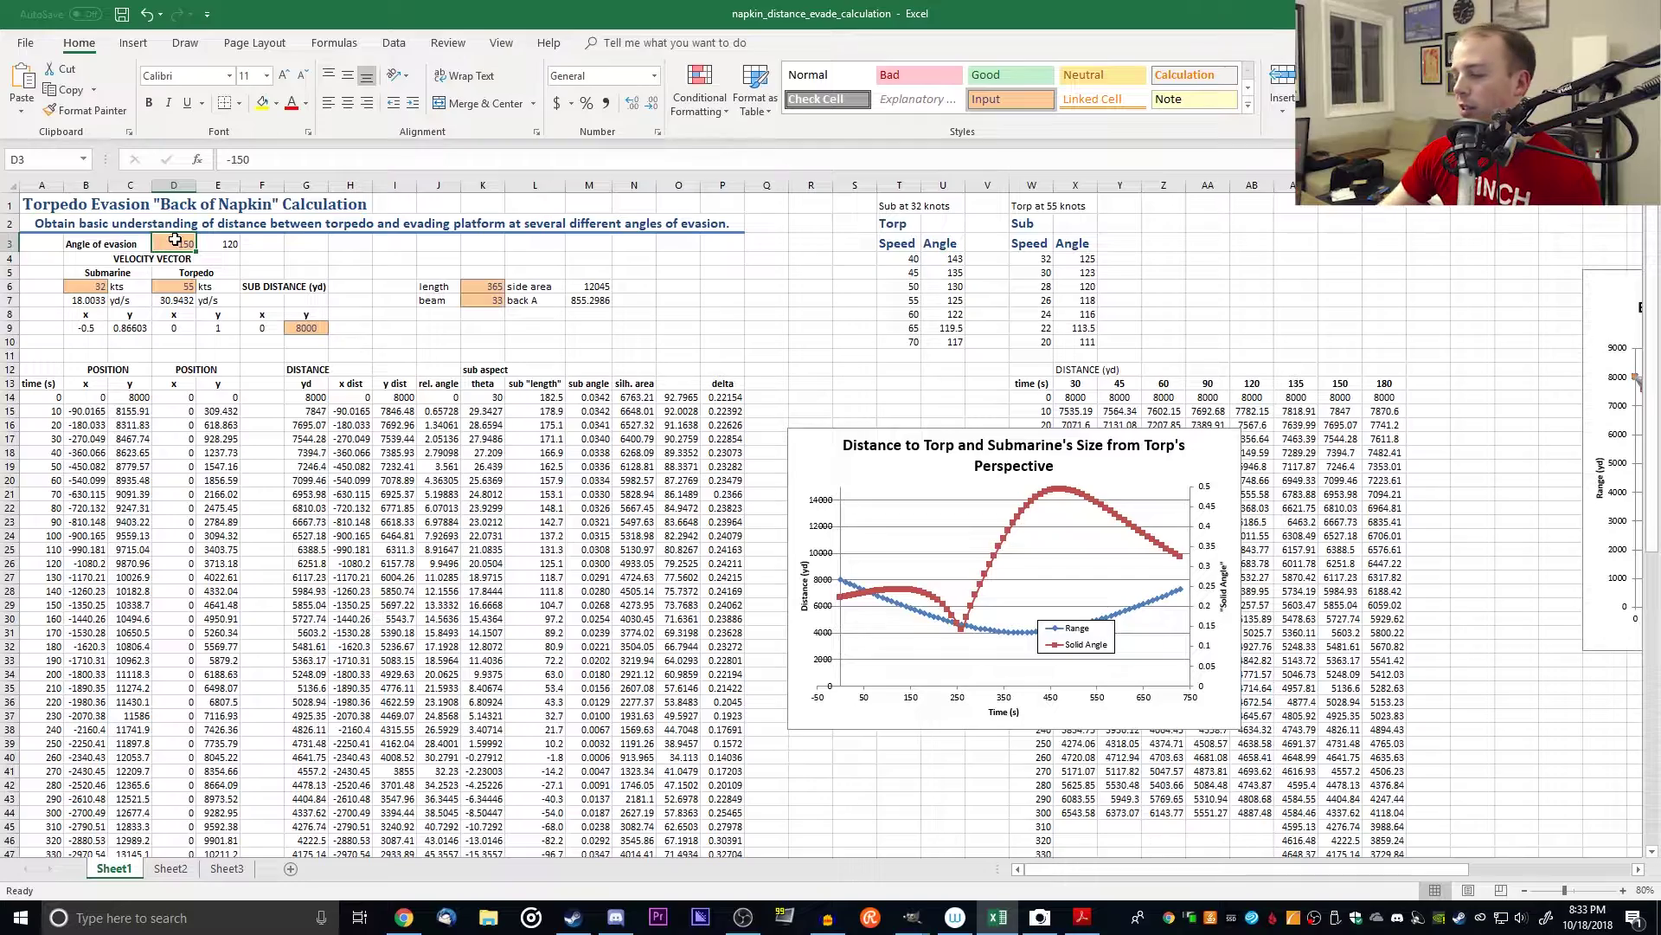
pyautogui.doubleClick(176, 241)
pyautogui.press('BackSpace')
pyautogui.press('BackSpace')
pyautogui.press('BackSpace')
pyautogui.write('90')
pyautogui.press('Return')
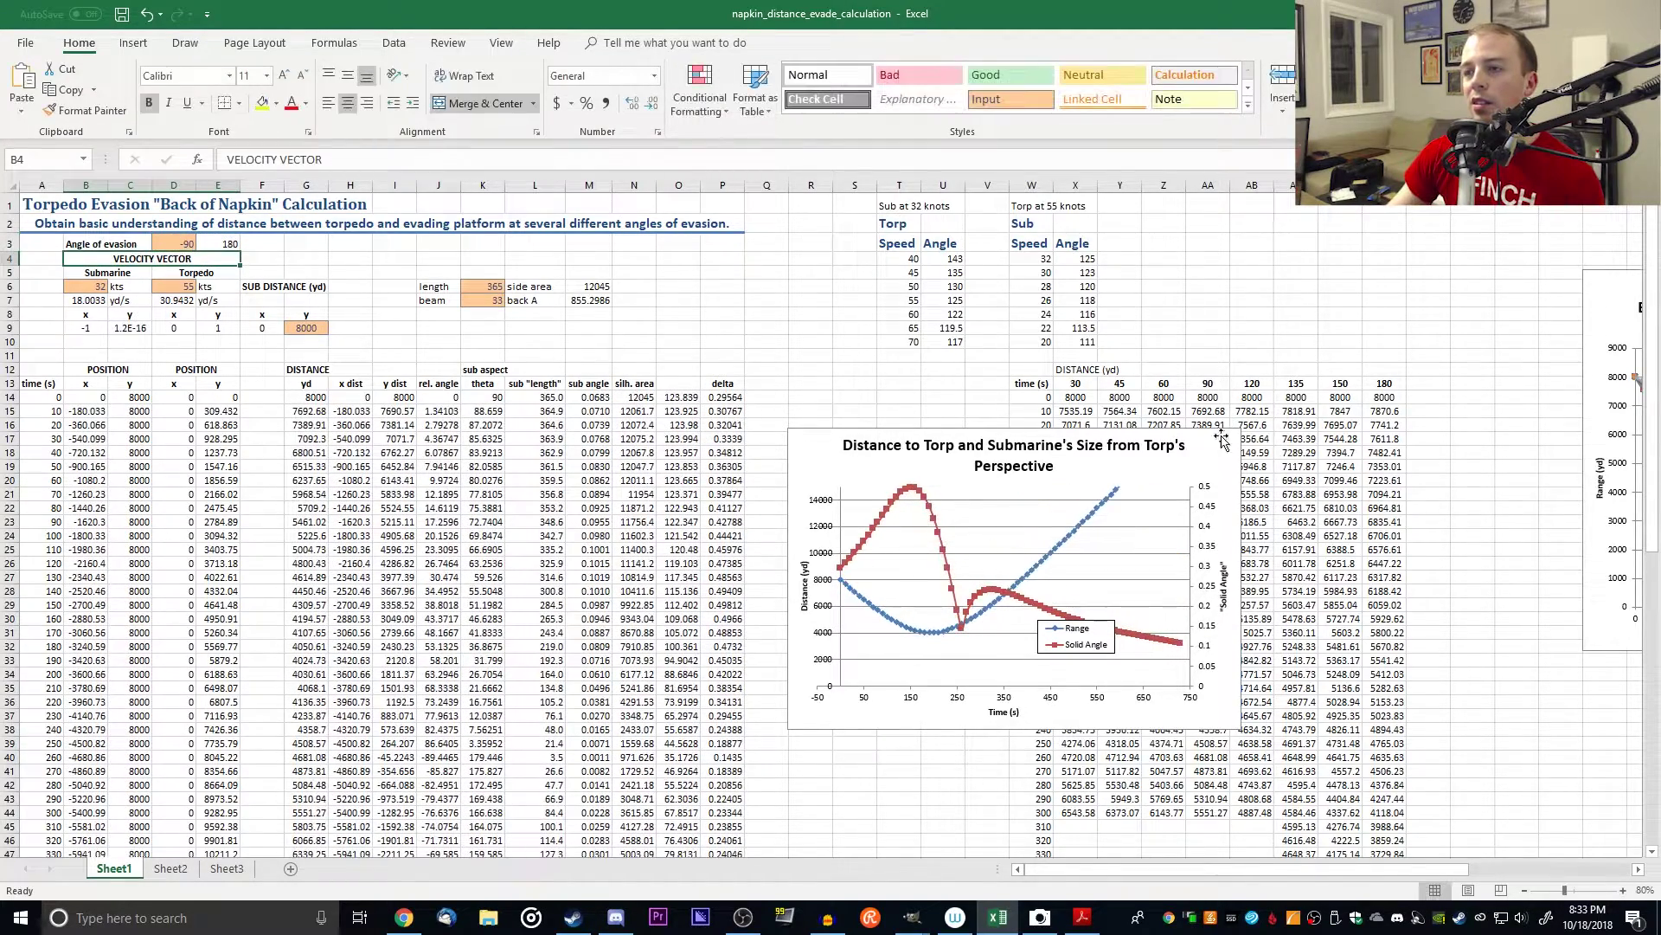
pyautogui.click(184, 236)
pyautogui.write('-150')
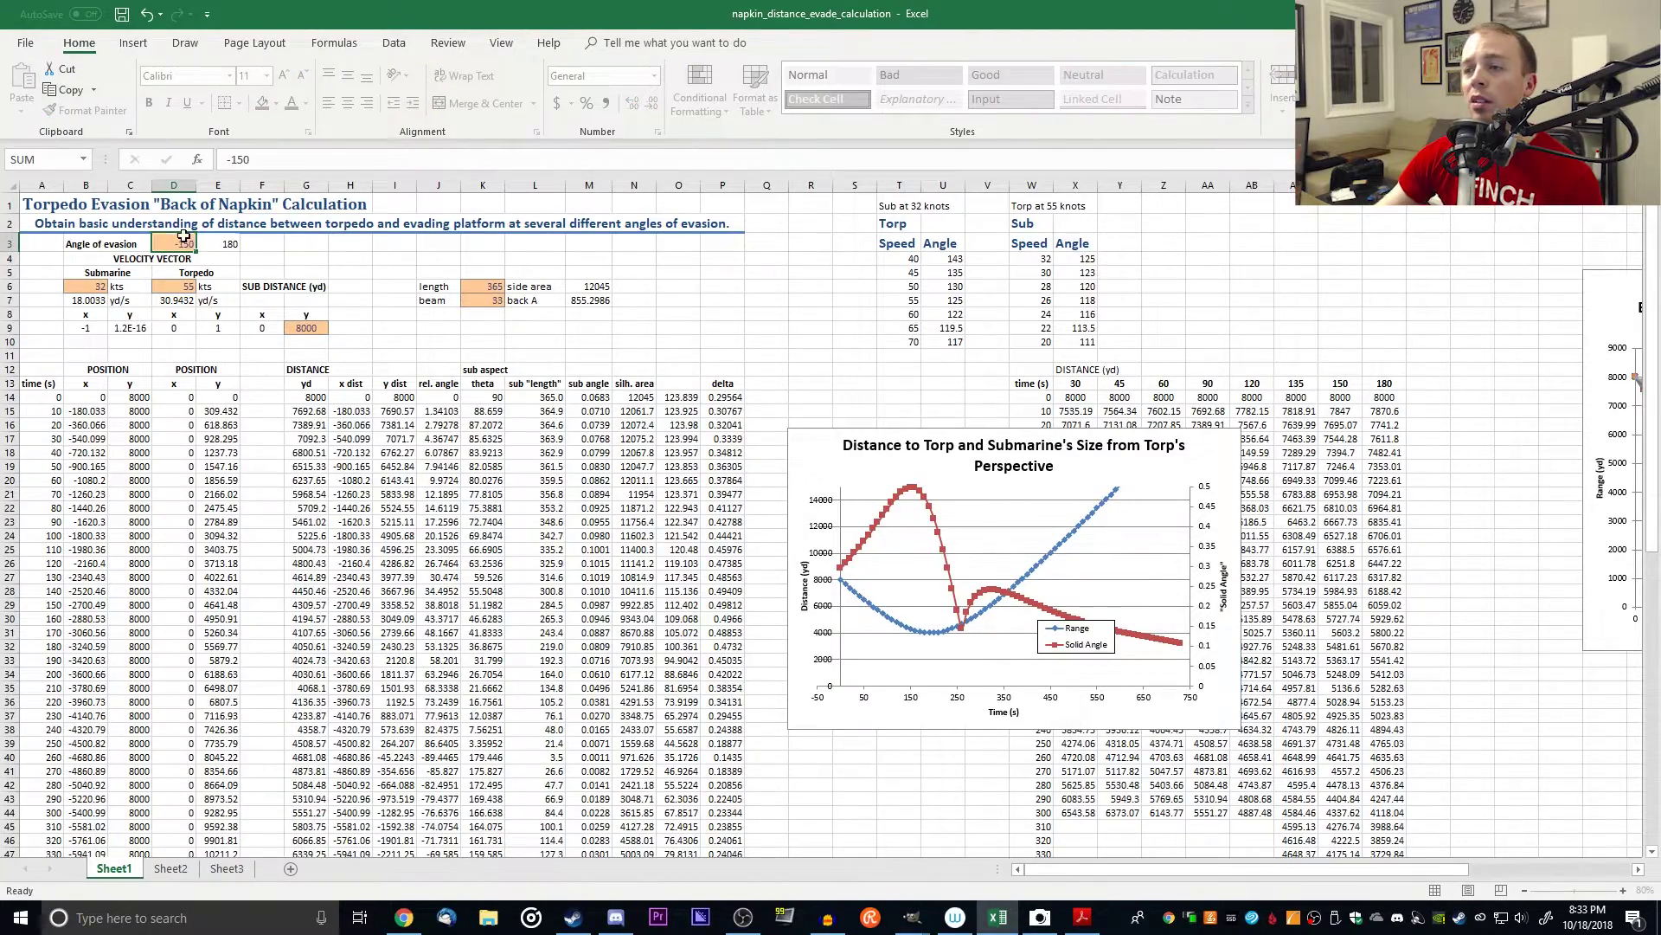
pyautogui.press('Return')
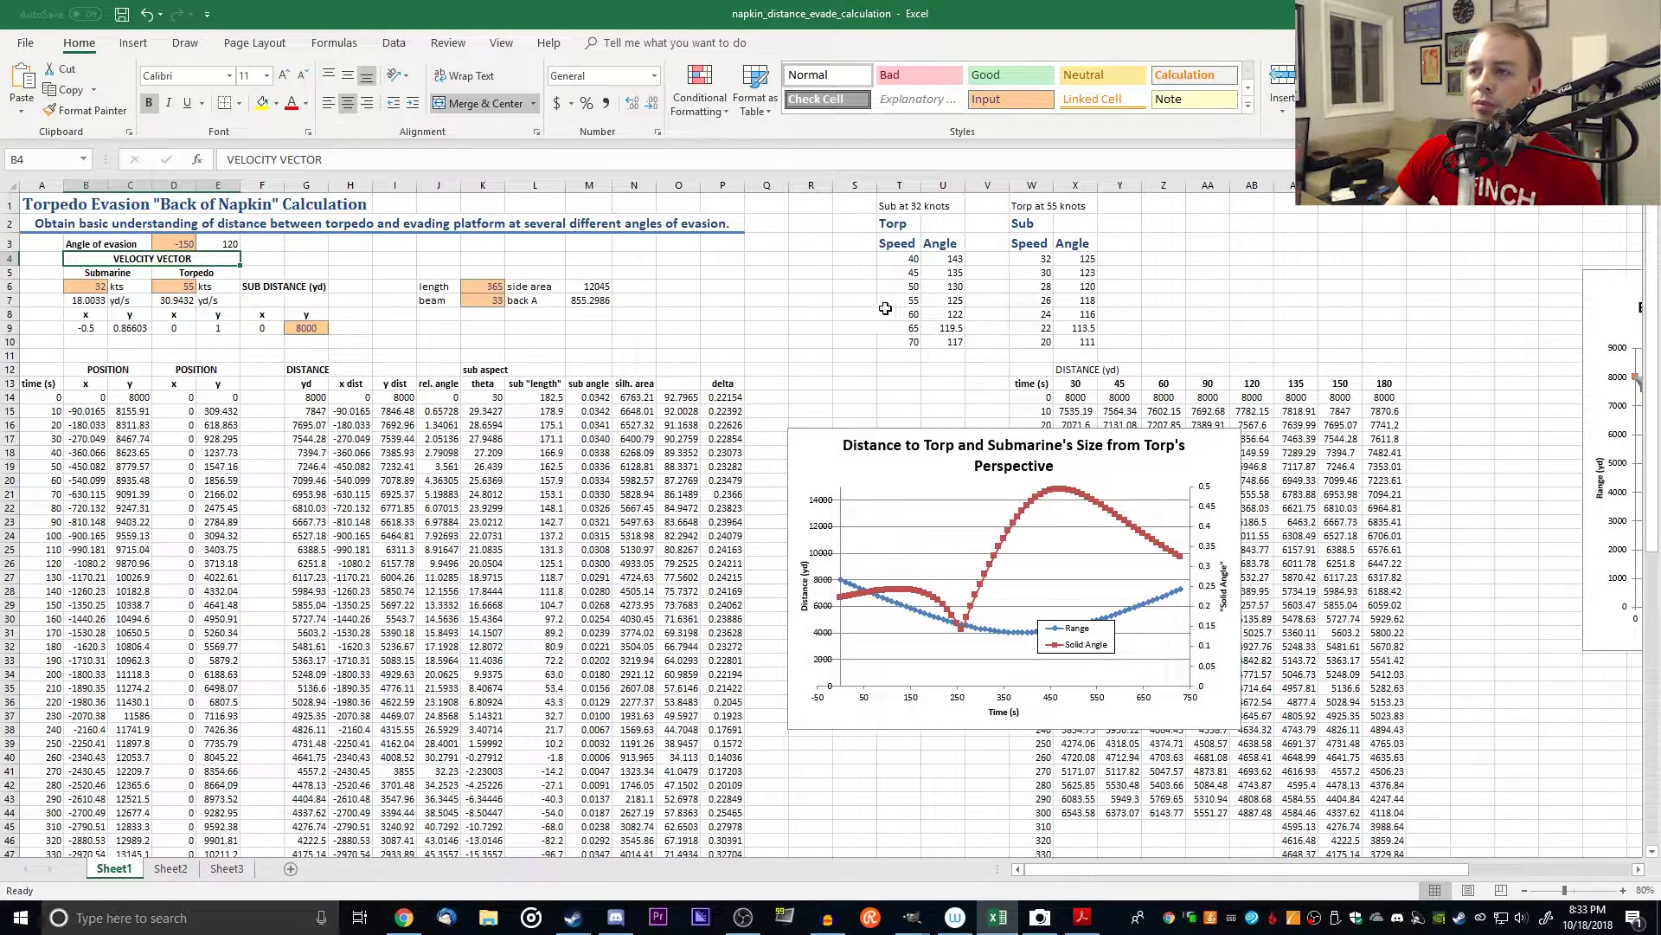
pyautogui.click(859, 273)
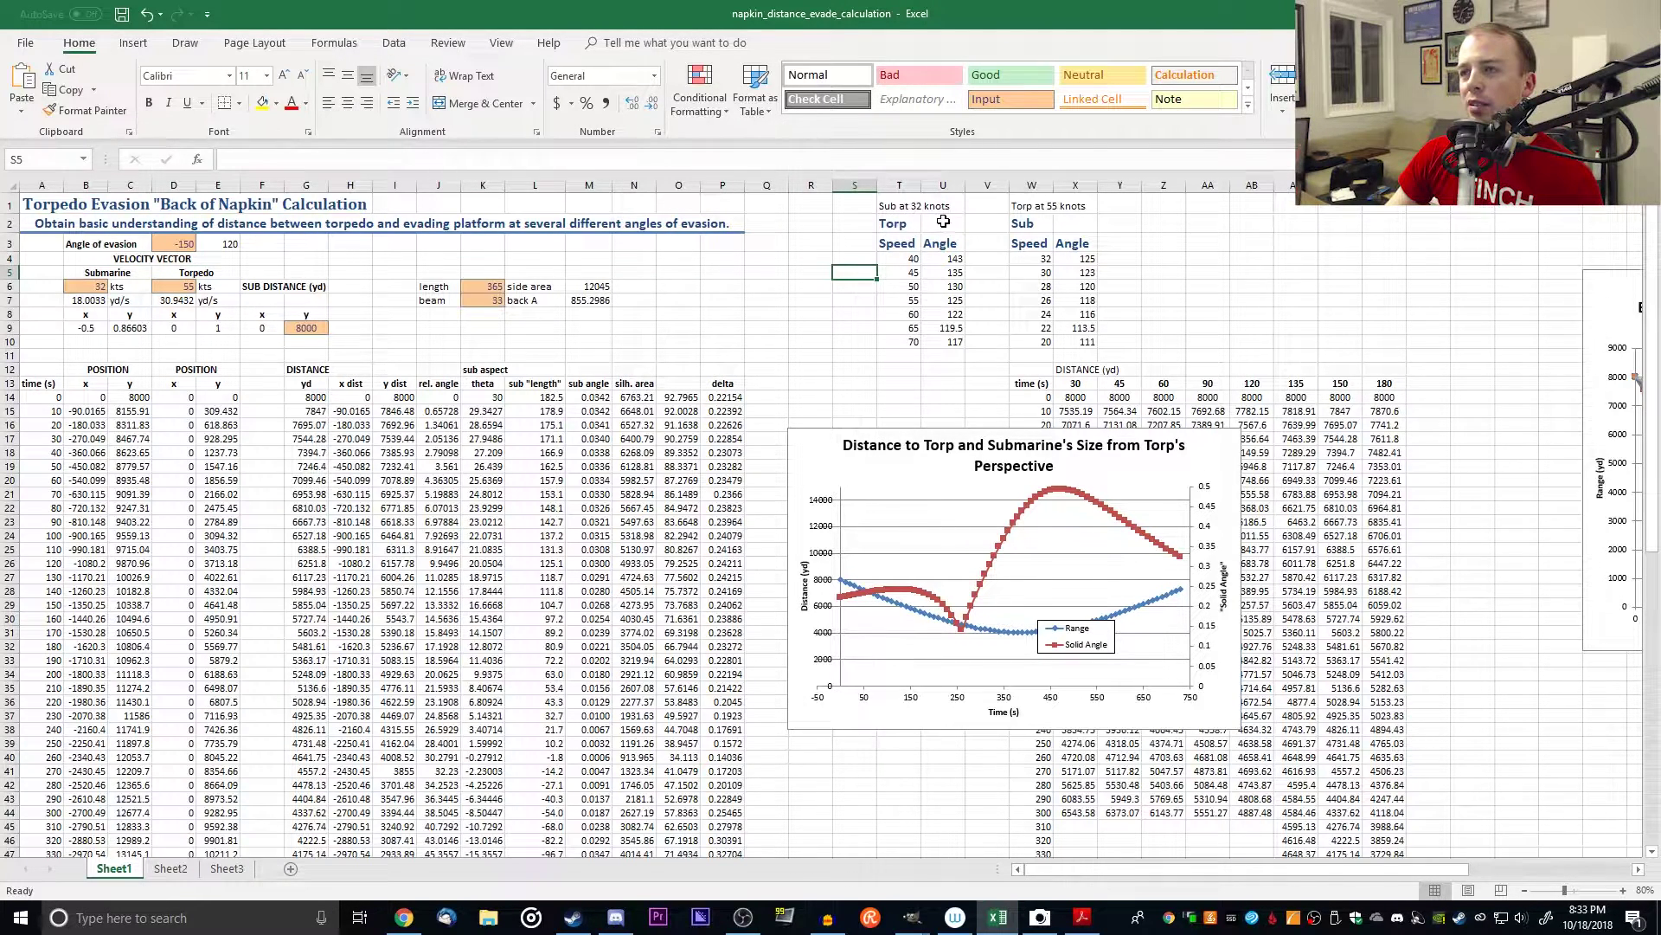
pyautogui.click(904, 256)
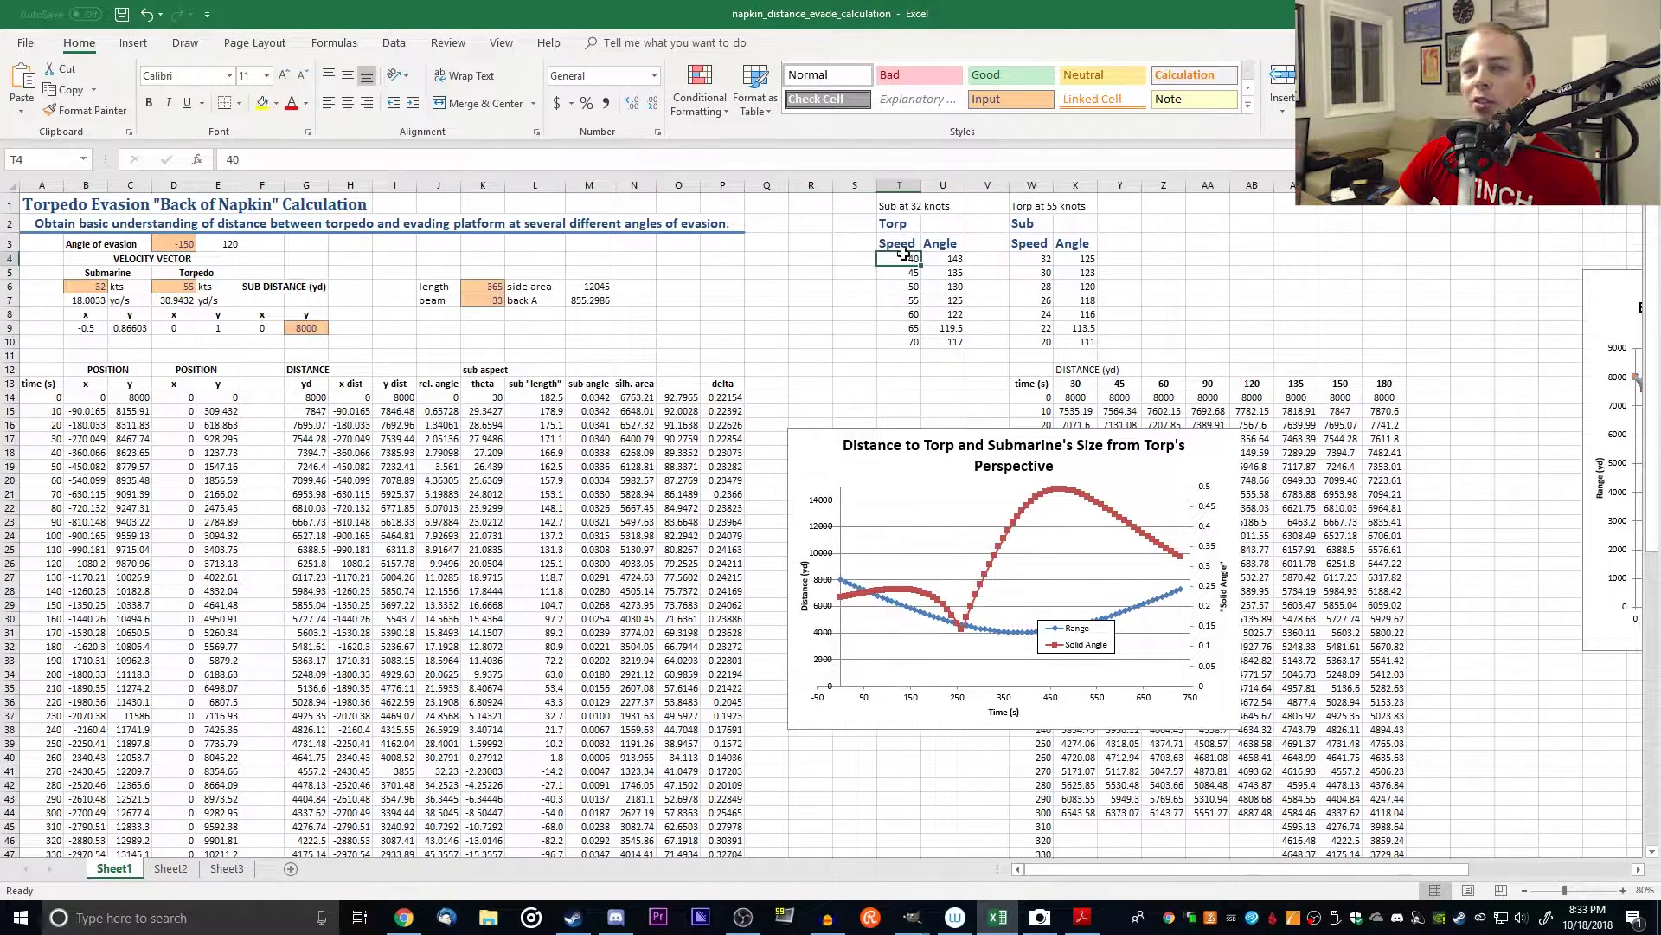
pyautogui.click(995, 287)
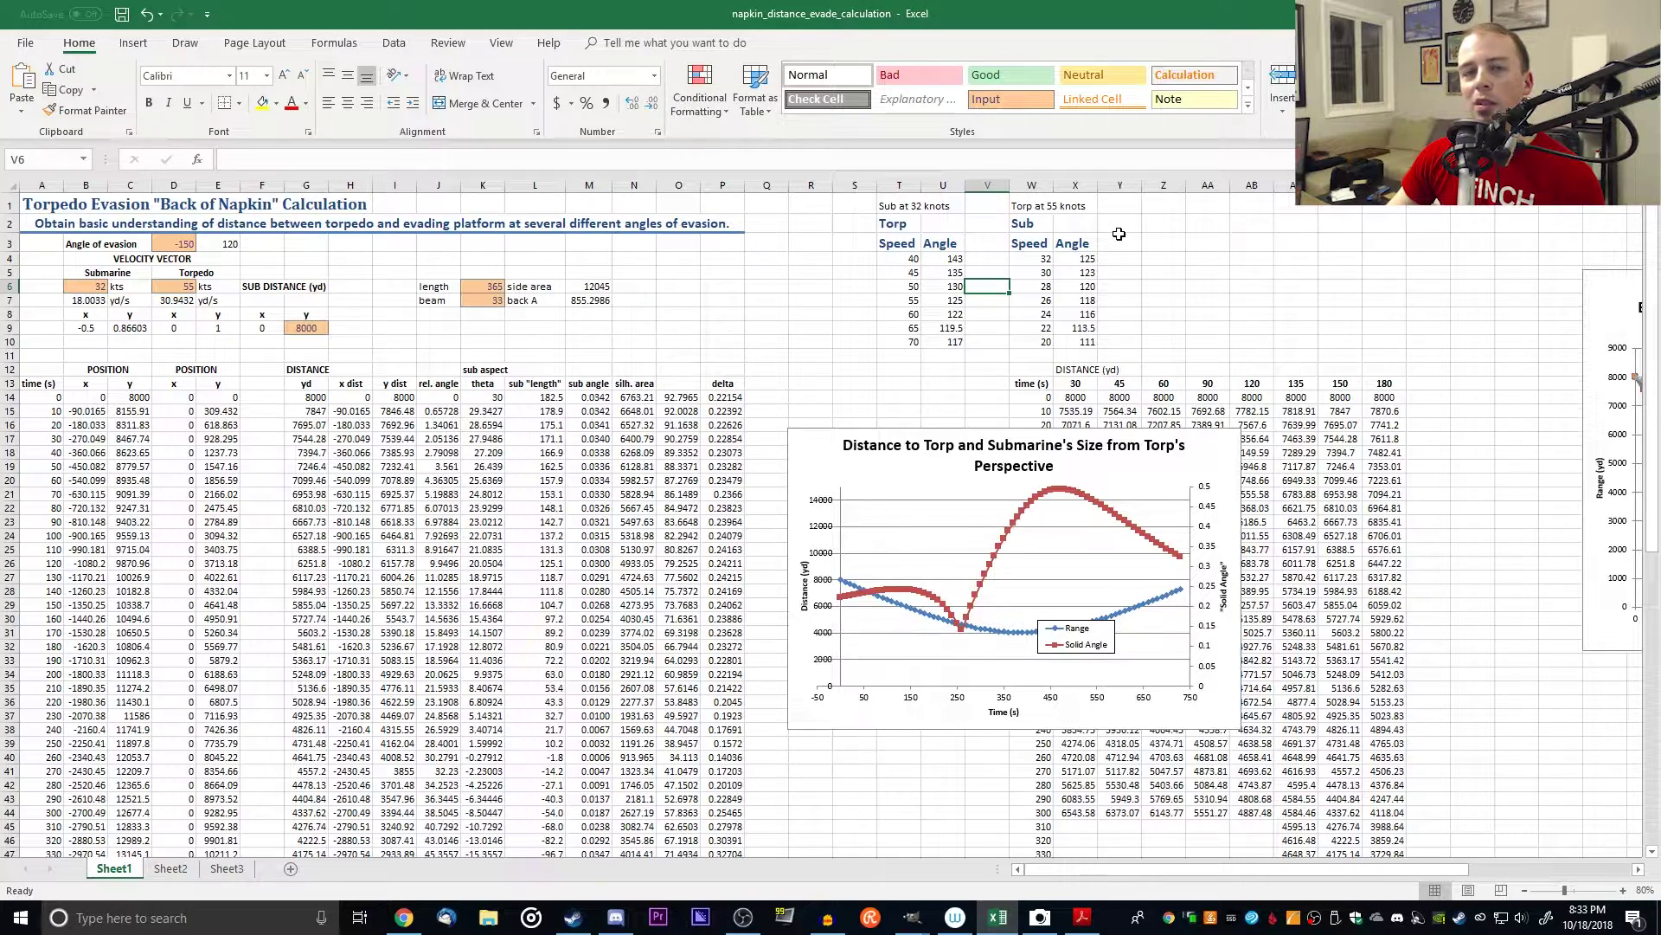
pyautogui.click(906, 258)
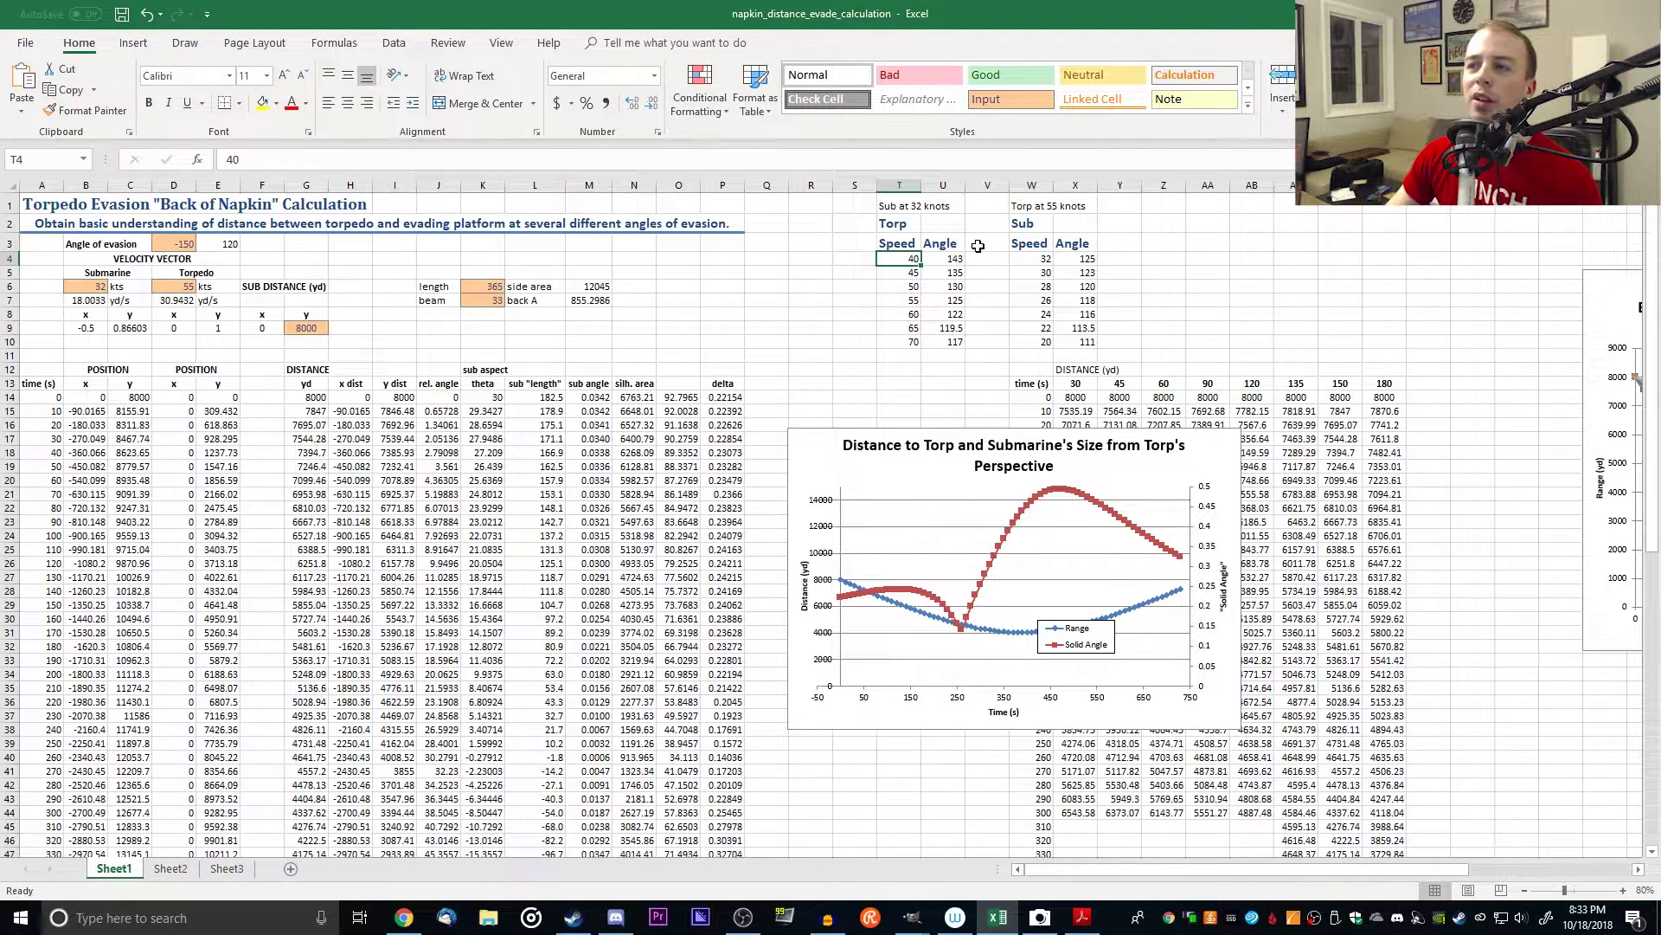
pyautogui.click(907, 342)
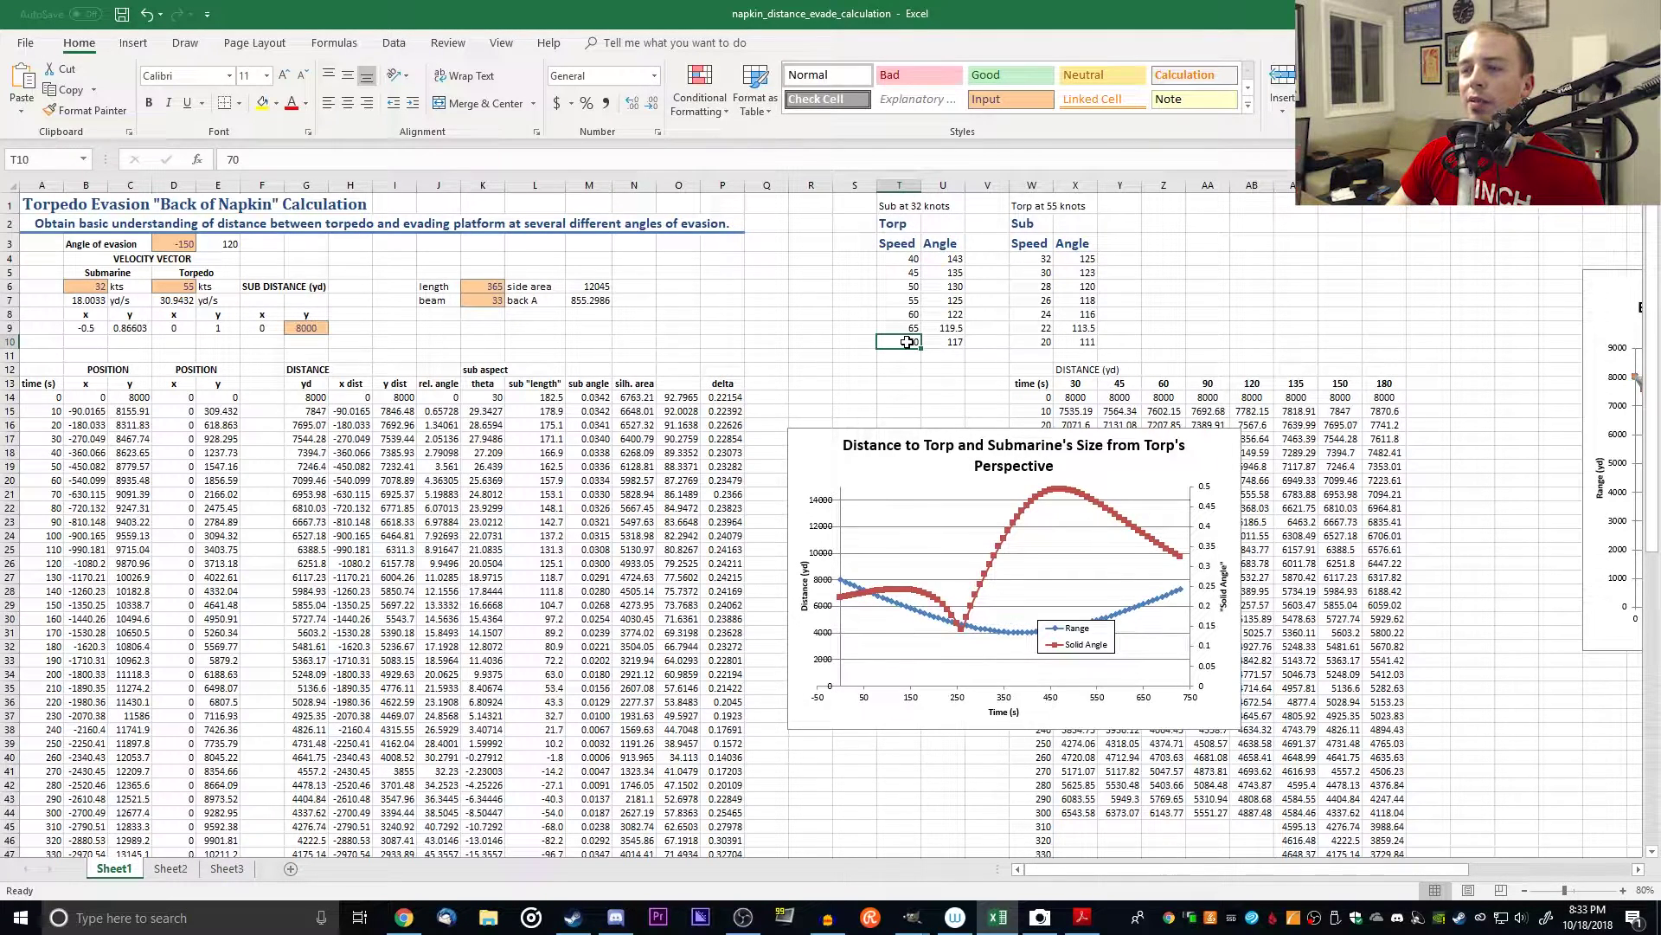
pyautogui.click(959, 344)
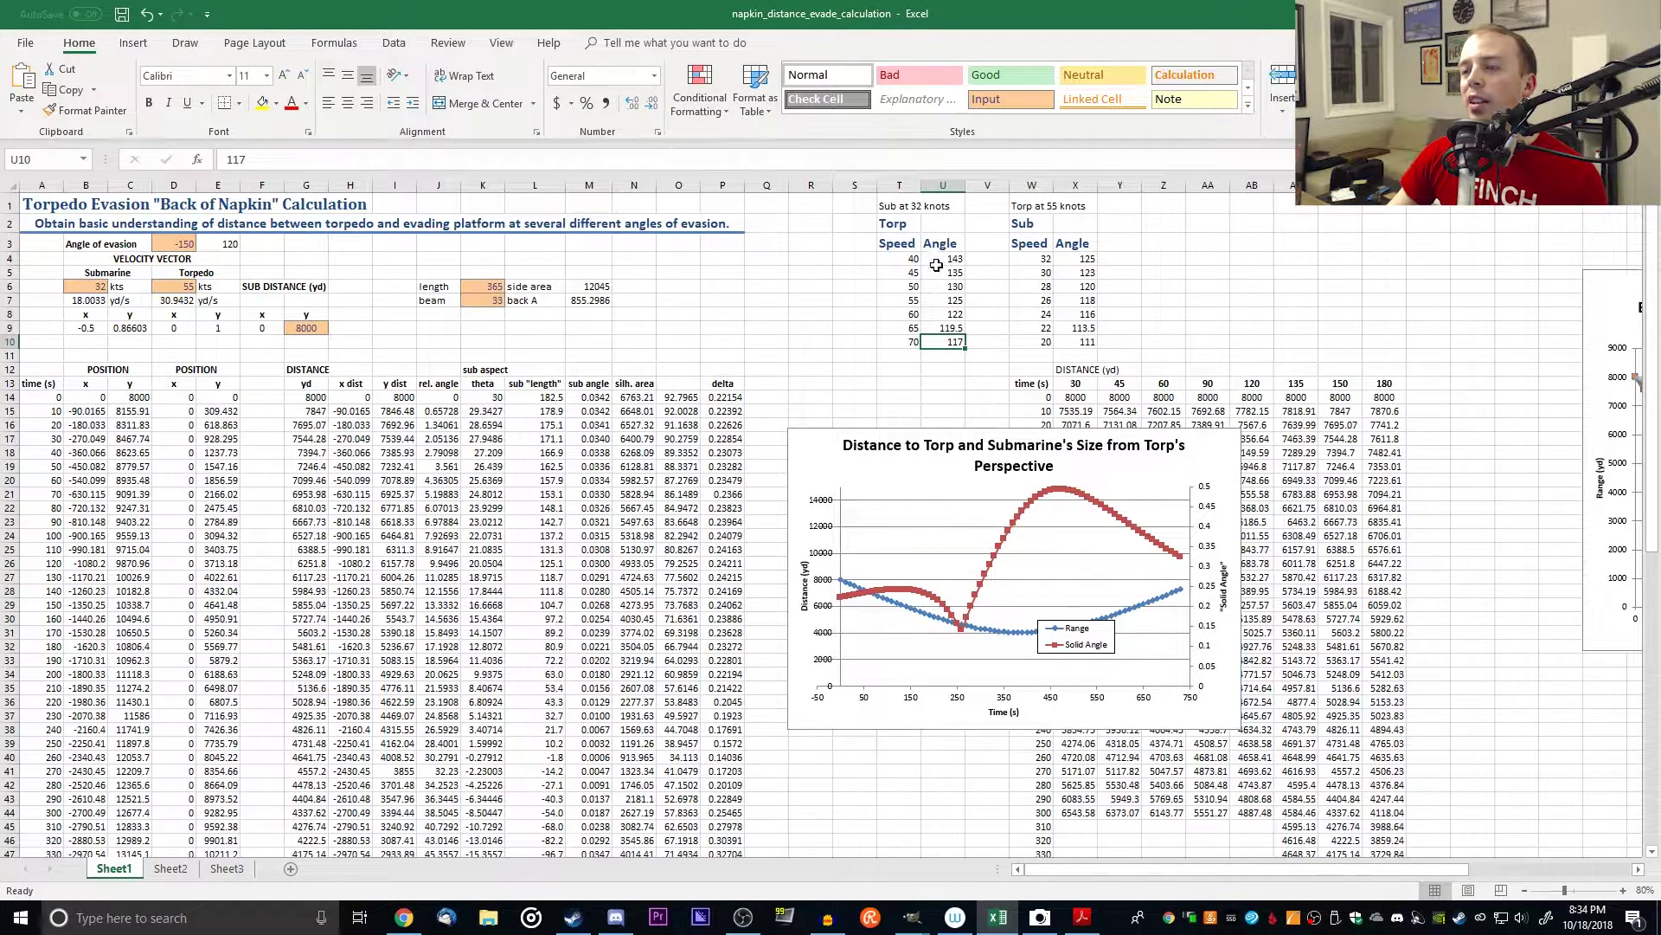
pyautogui.click(893, 259)
pyautogui.click(988, 258)
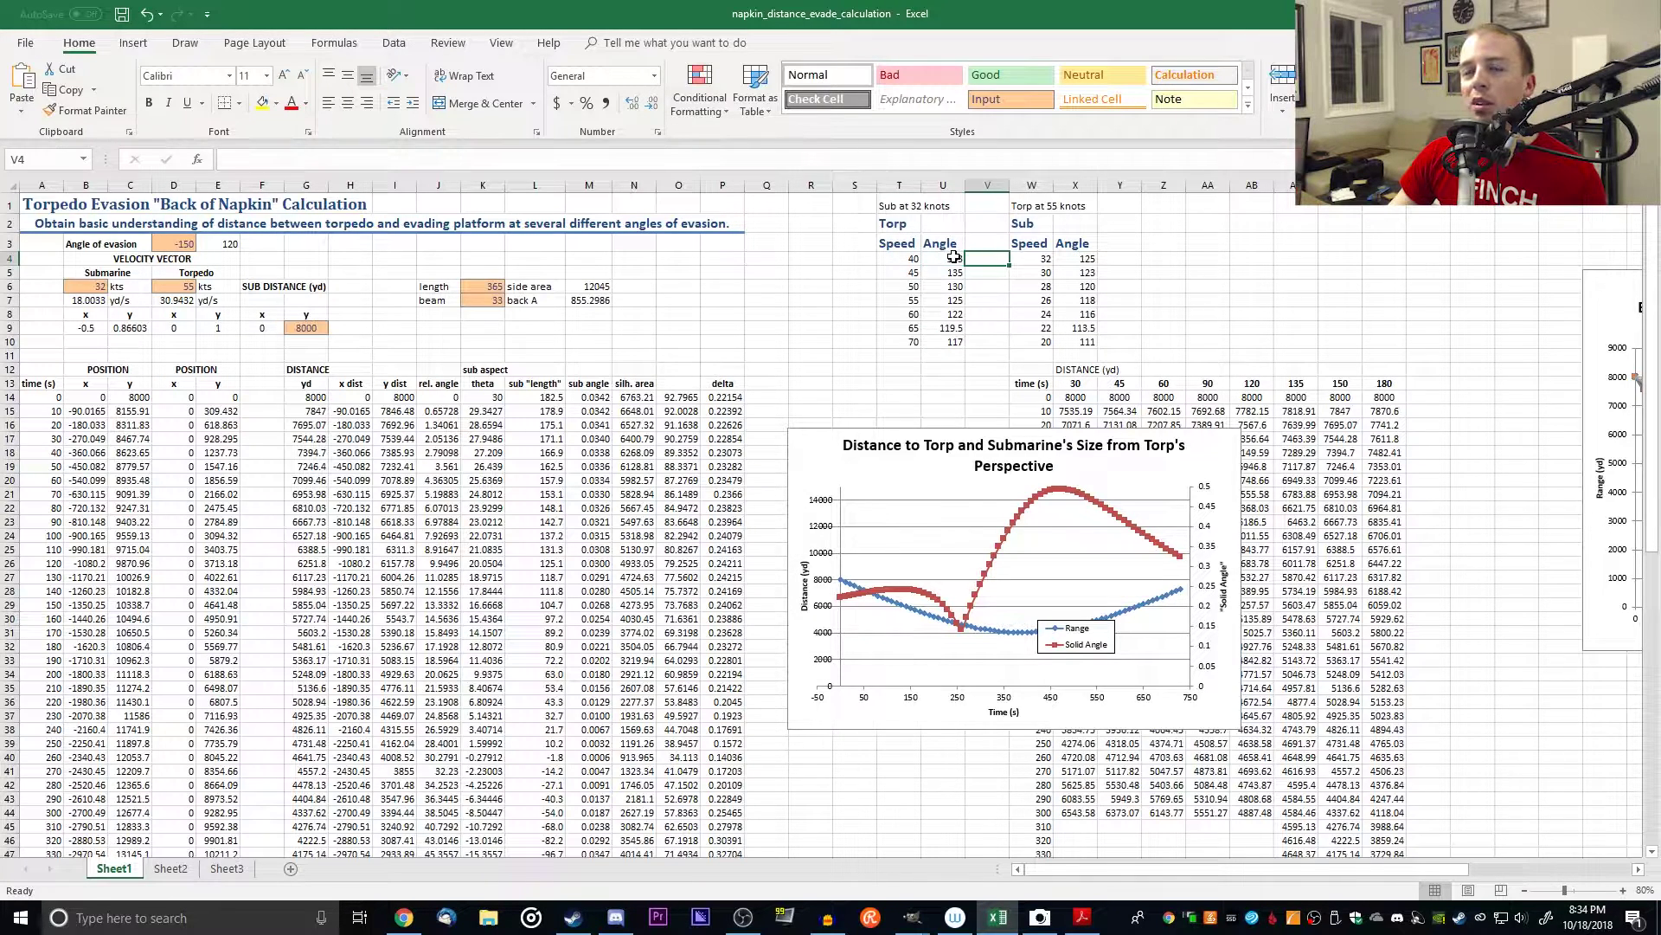
pyautogui.click(954, 258)
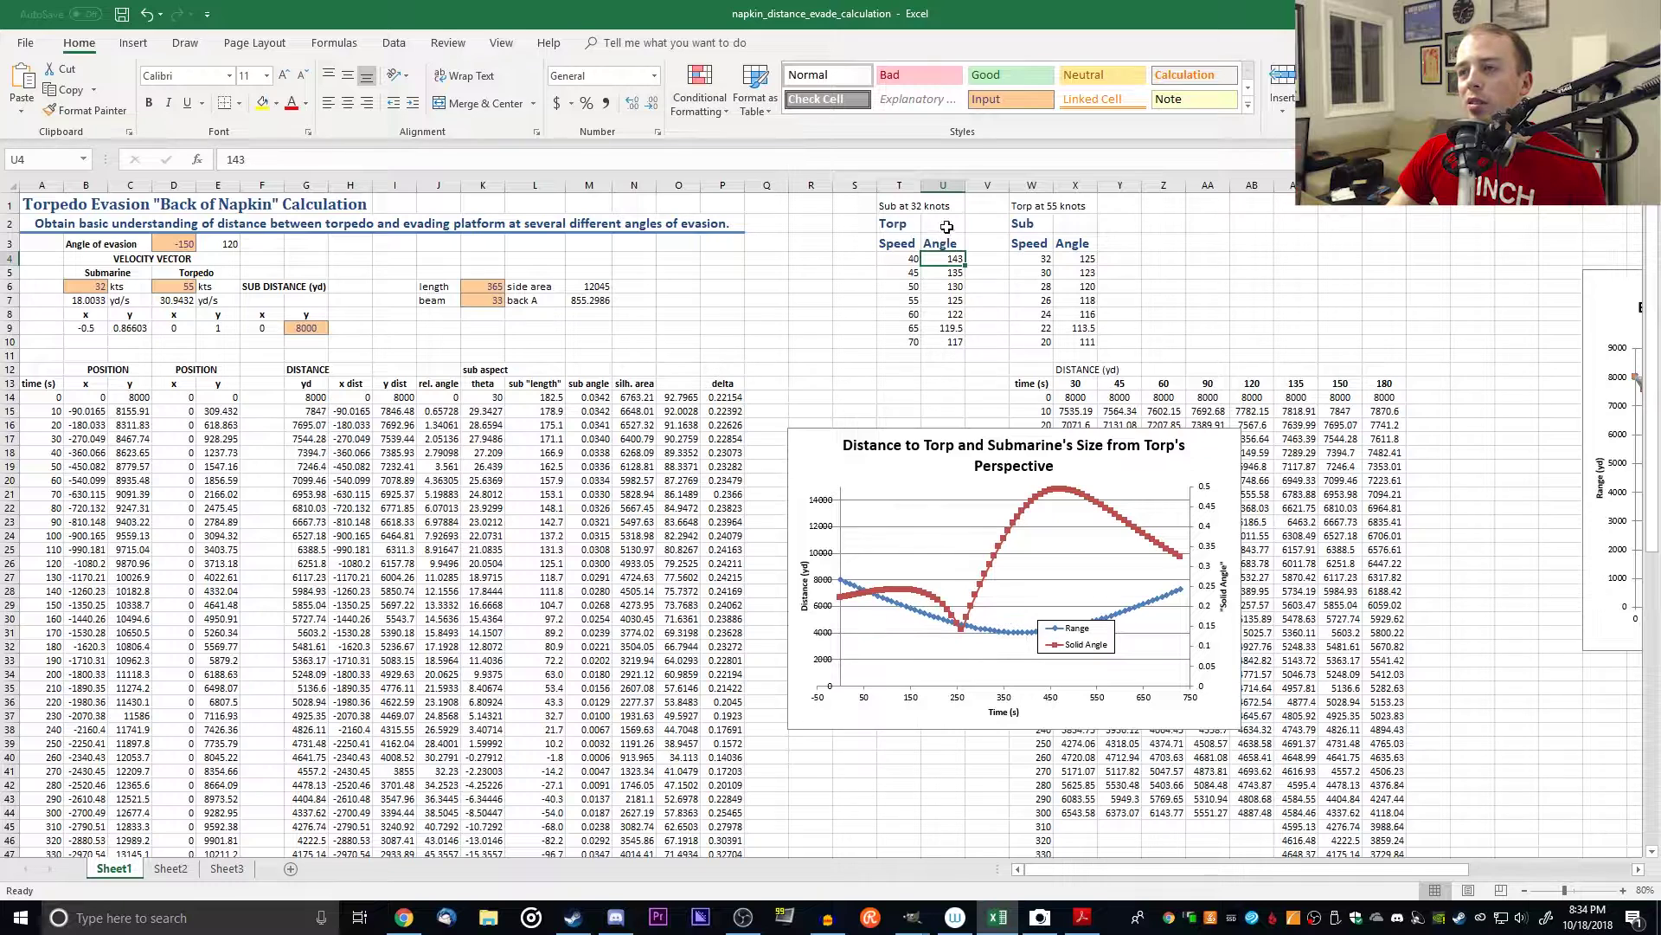
pyautogui.click(1075, 915)
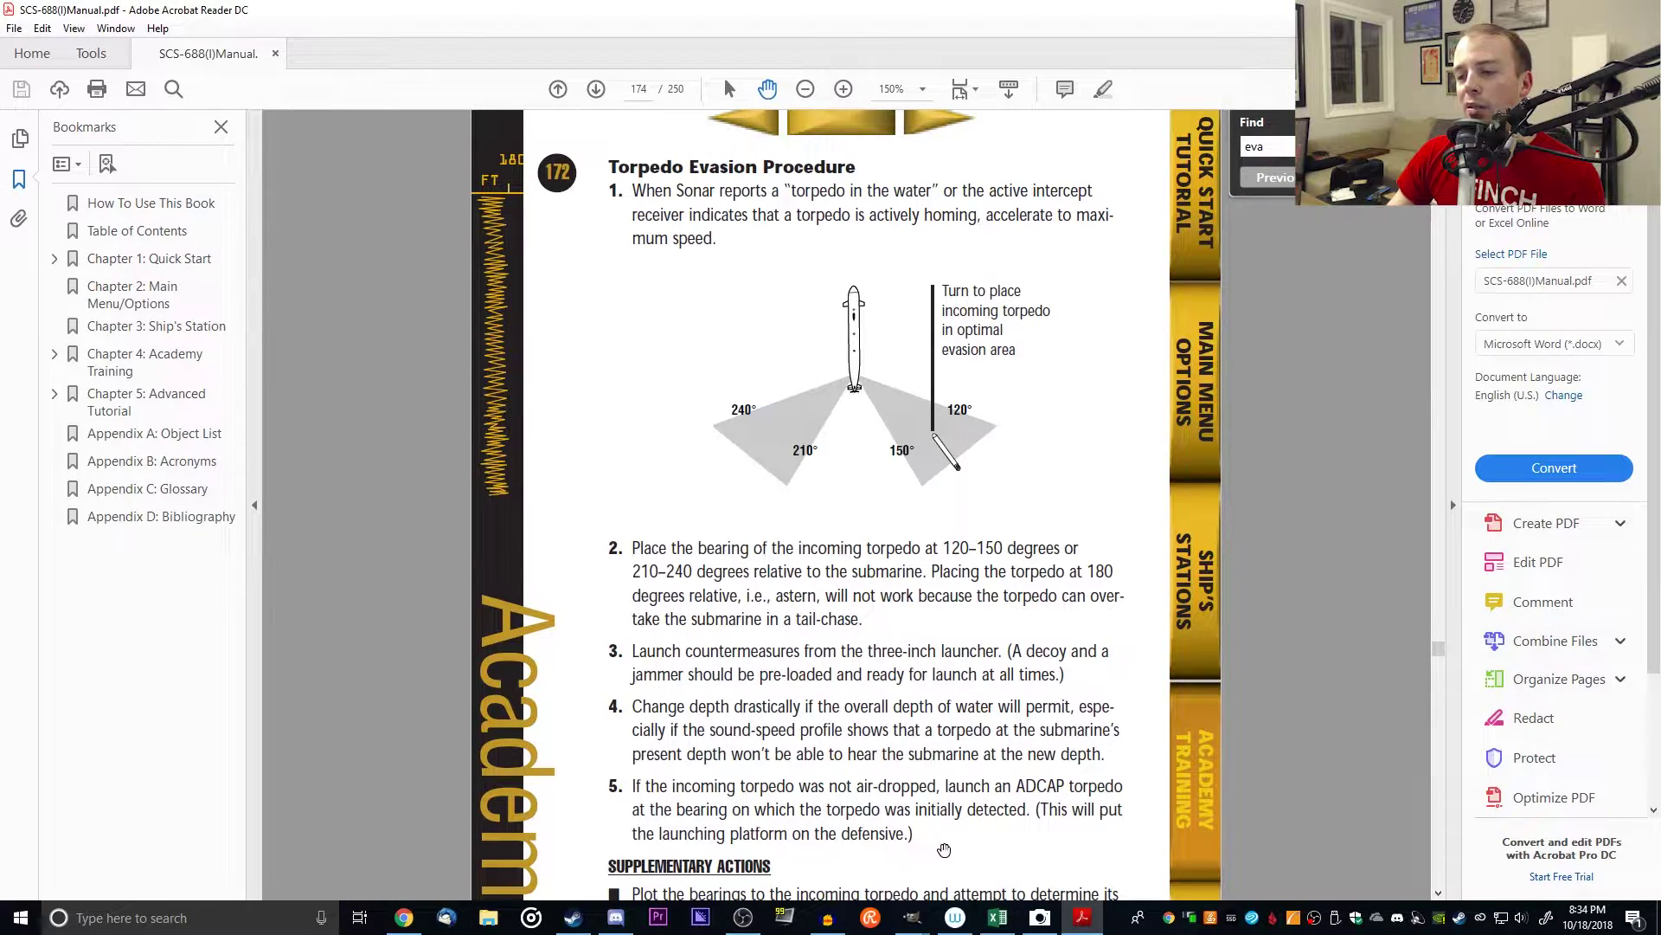
pyautogui.click(1001, 928)
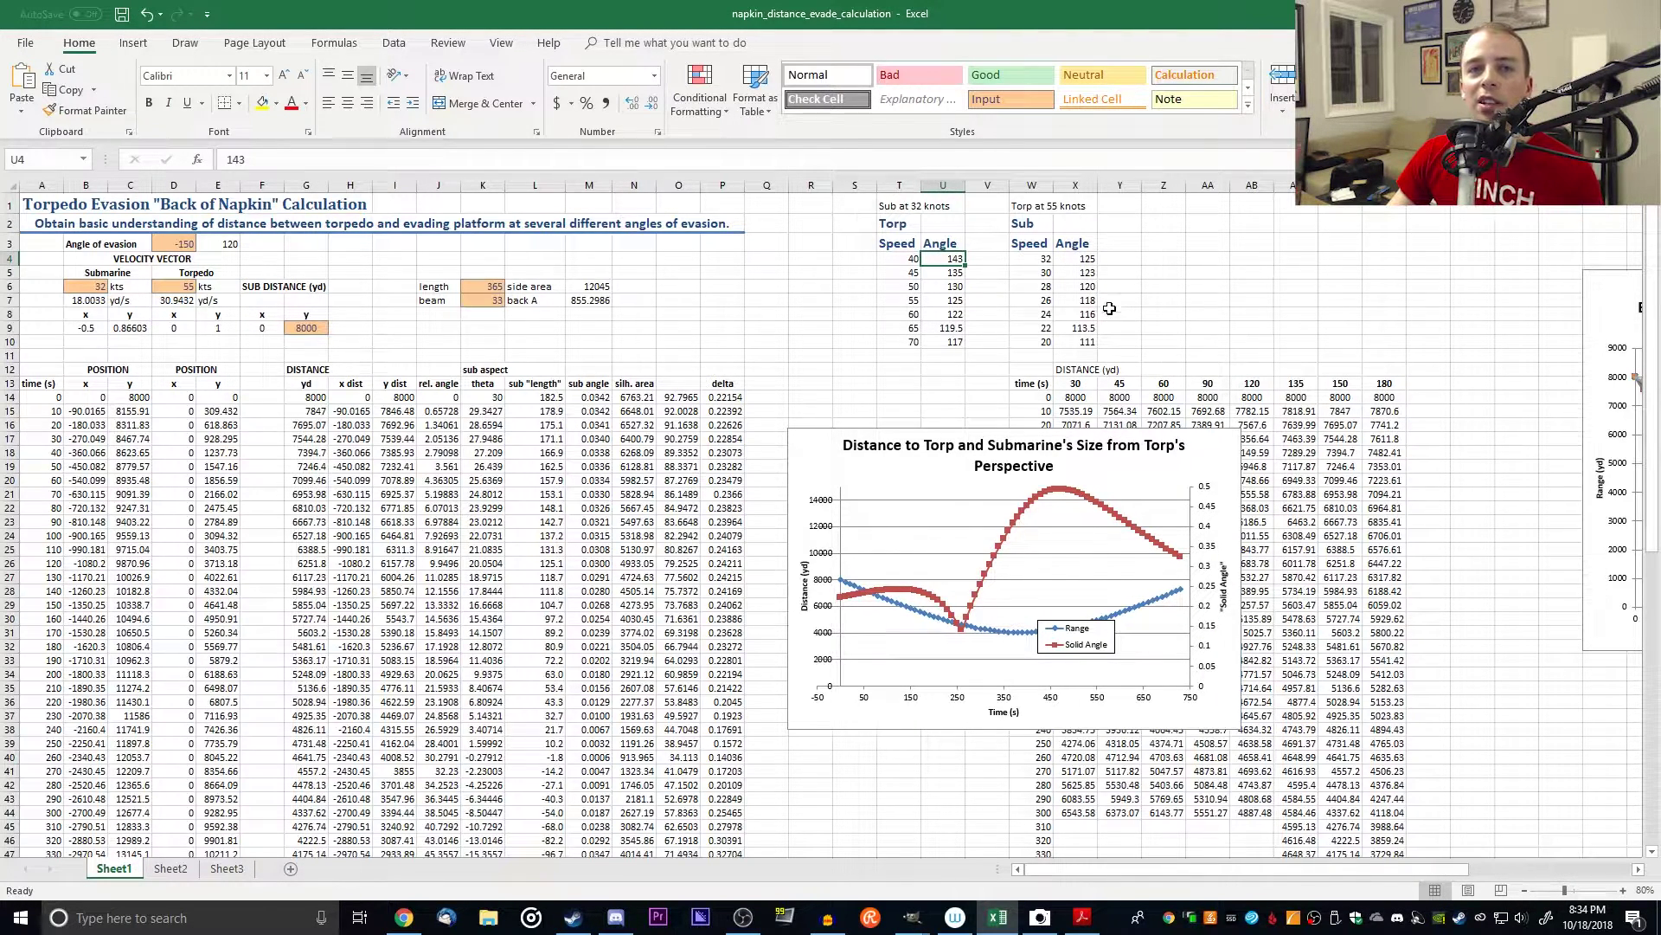
pyautogui.moveTo(1076, 329); pyautogui.dragTo(1034, 343)
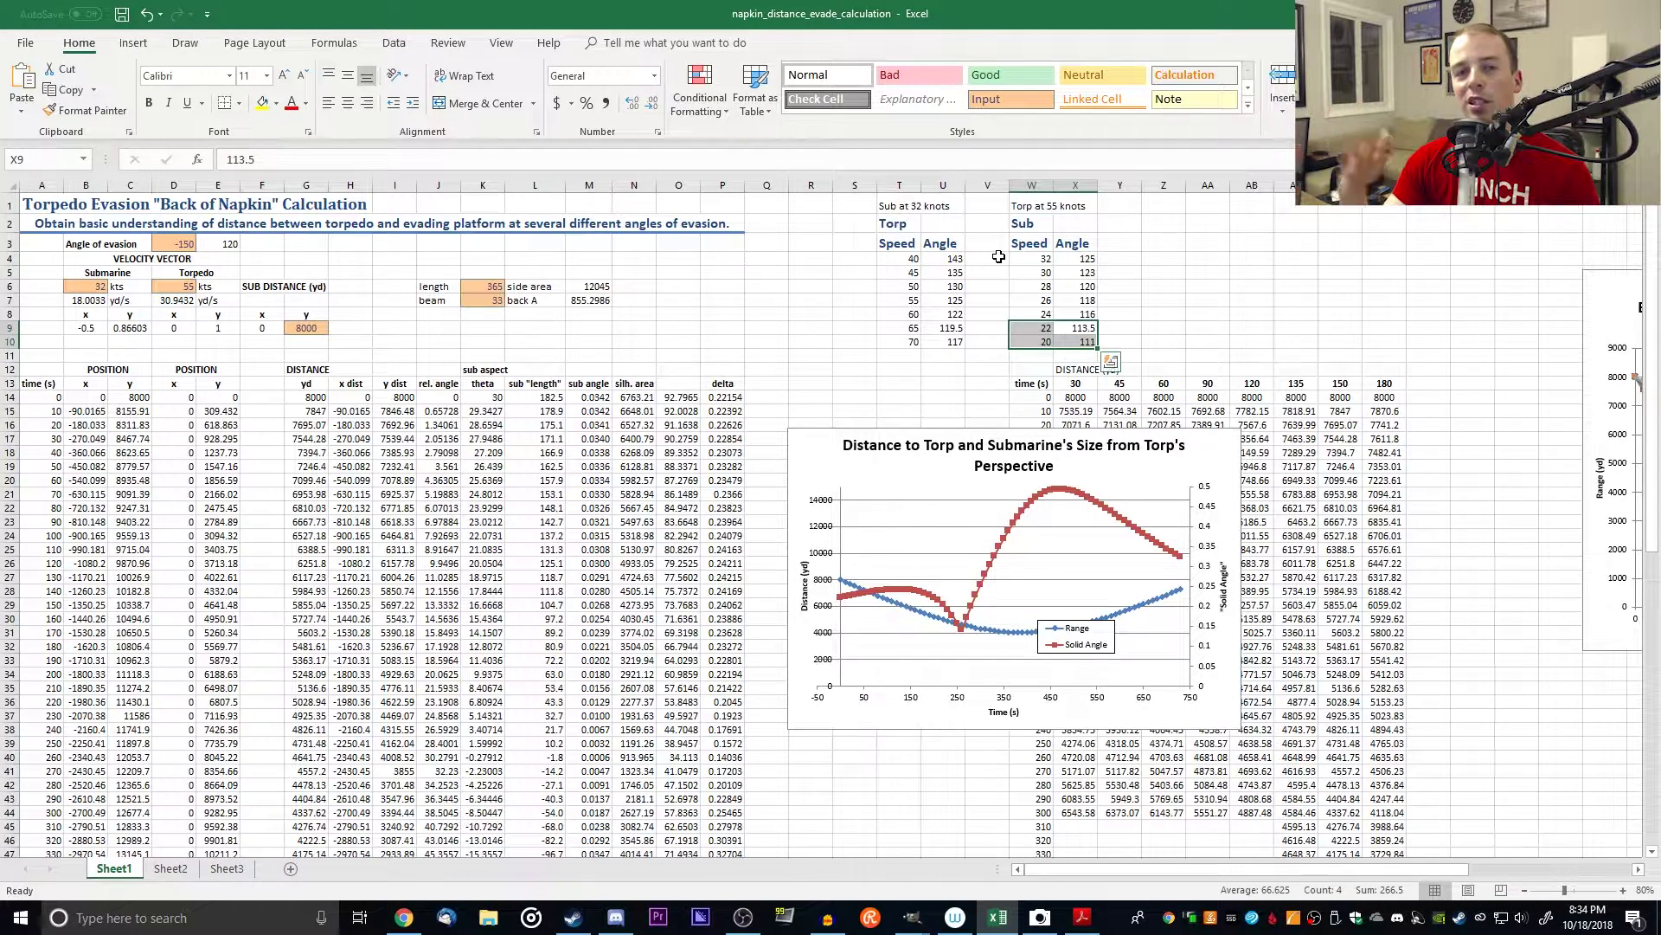
pyautogui.hotkey('alt', 'Tab')
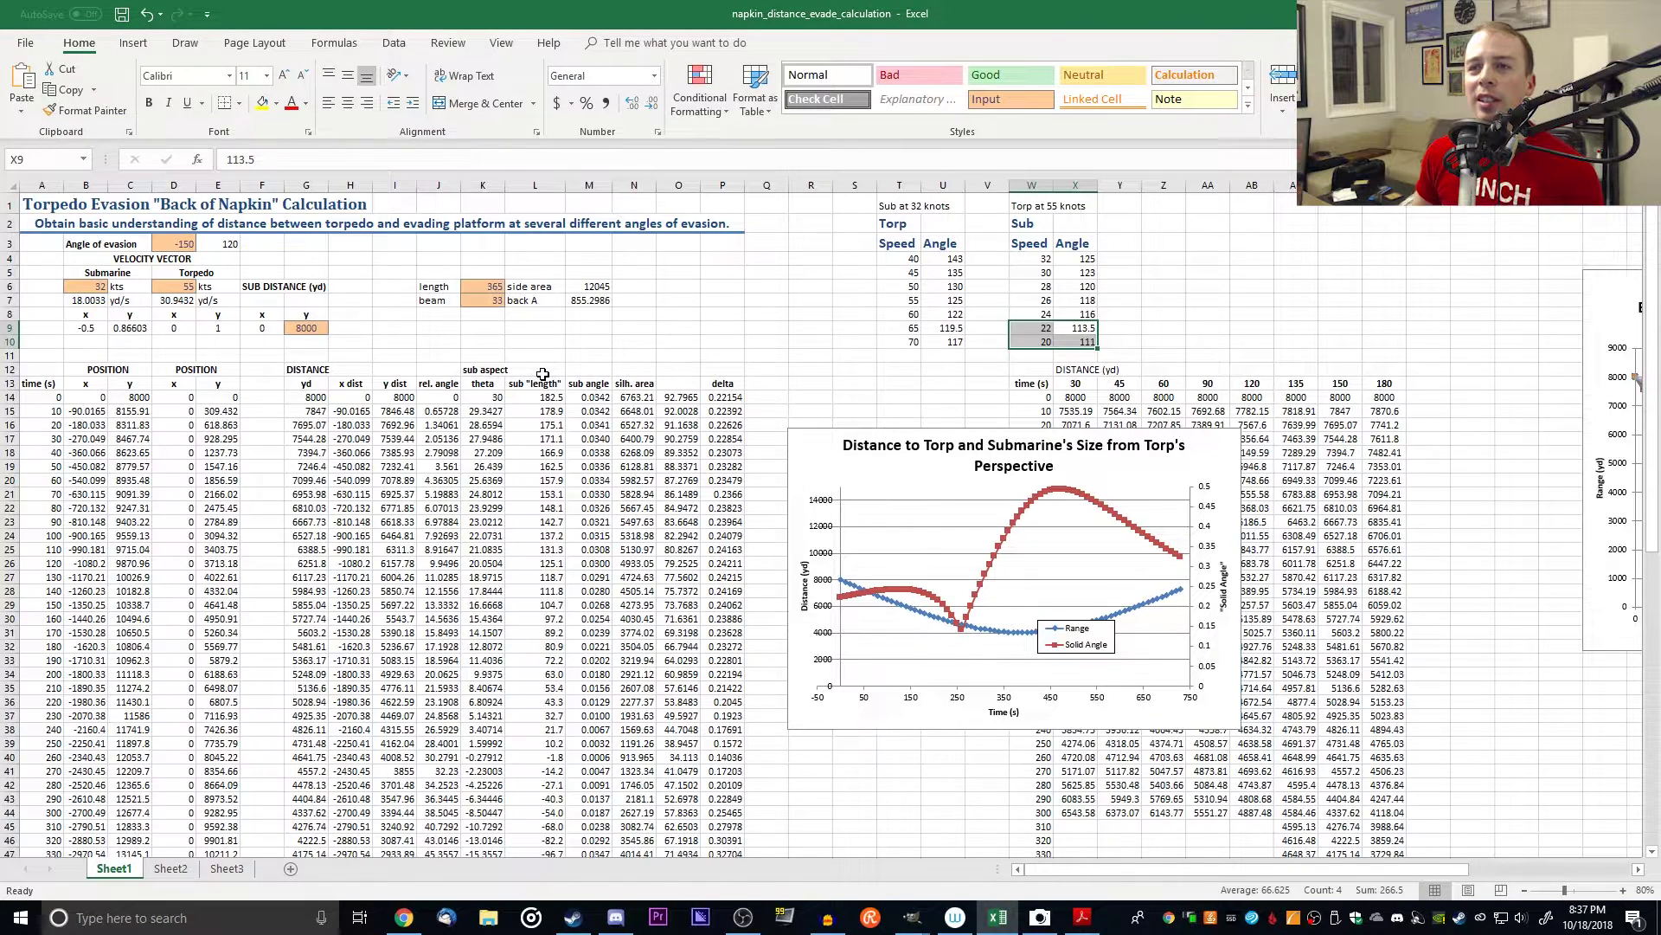
pyautogui.click(484, 288)
pyautogui.click(490, 303)
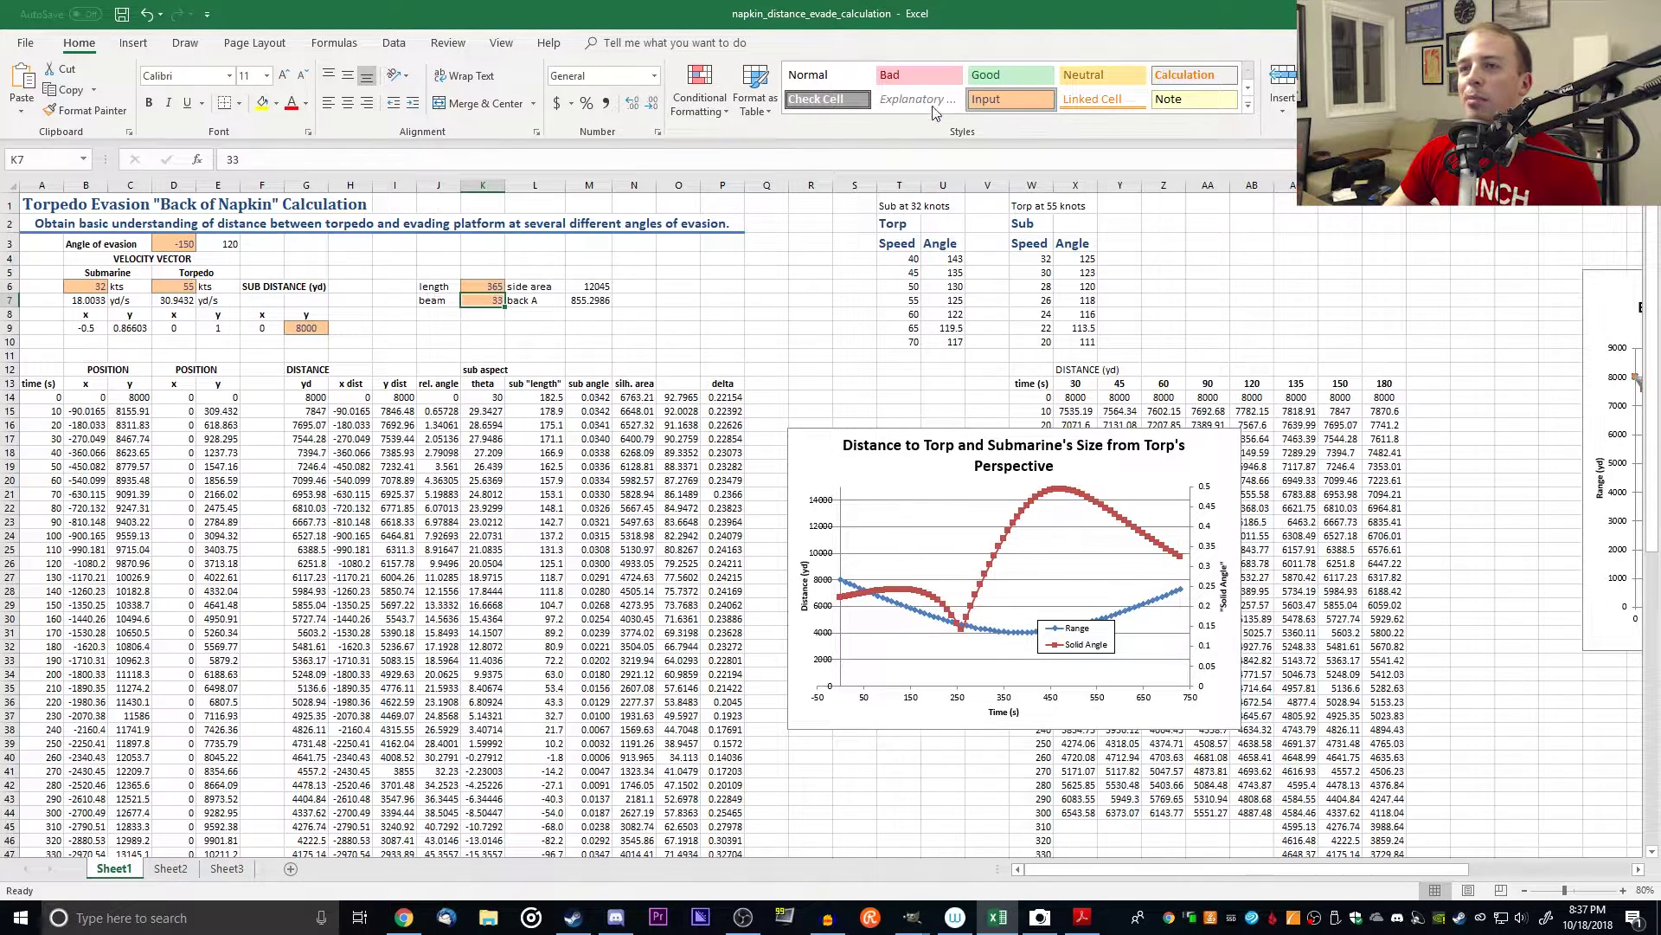
pyautogui.click(498, 285)
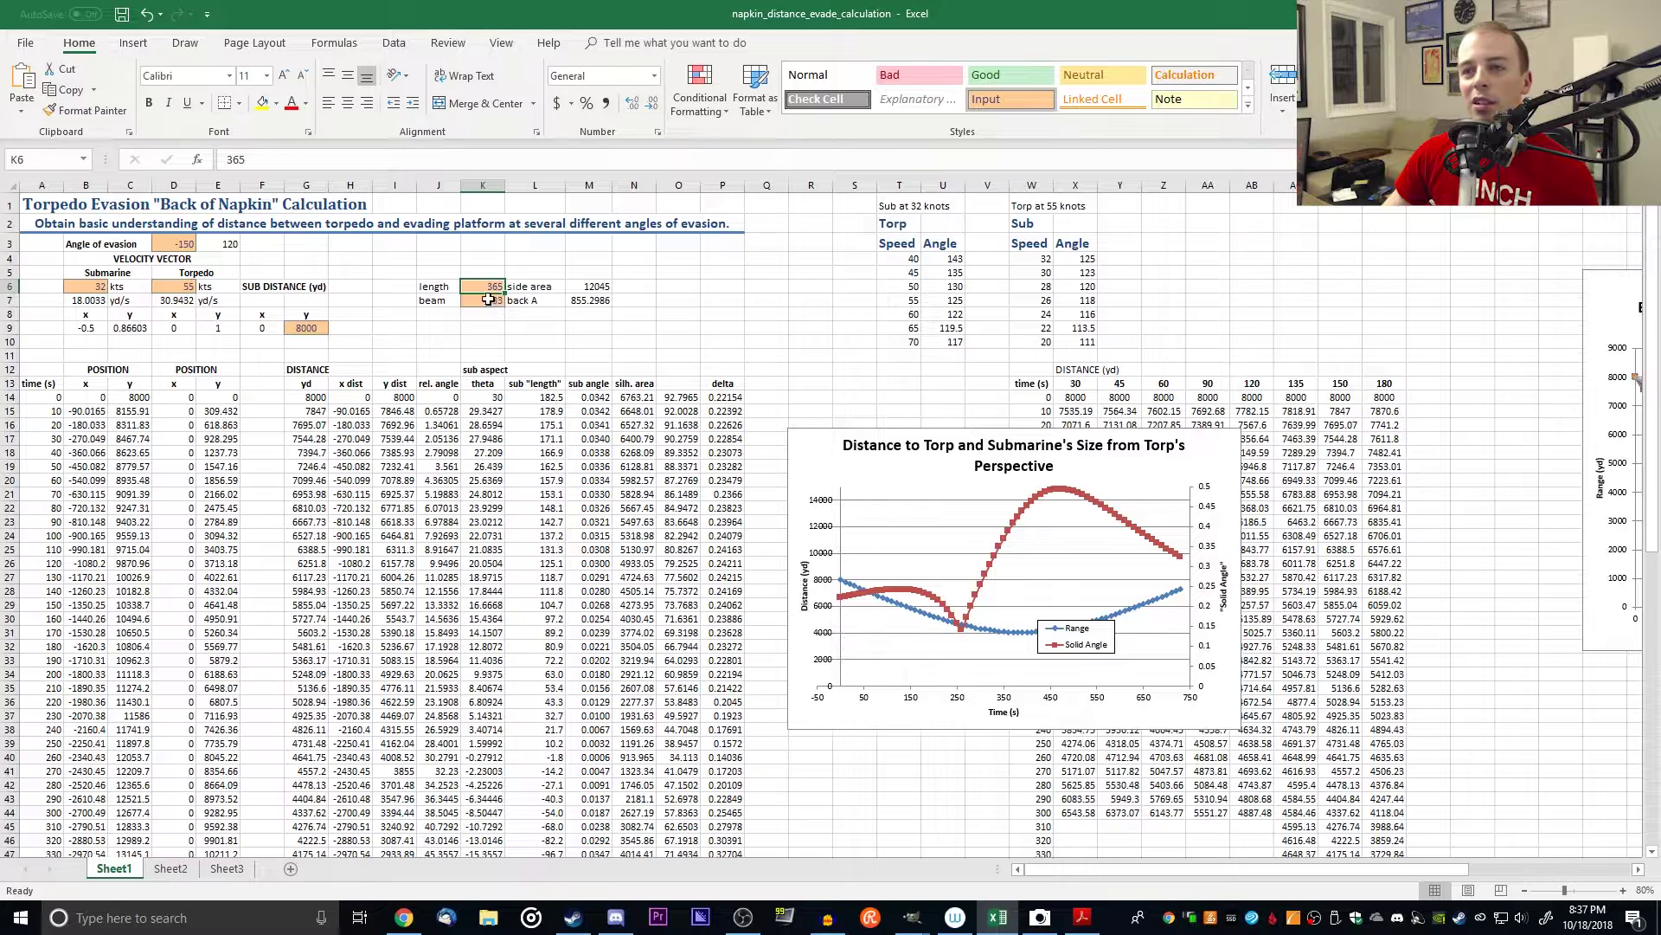
pyautogui.click(486, 301)
pyautogui.click(313, 329)
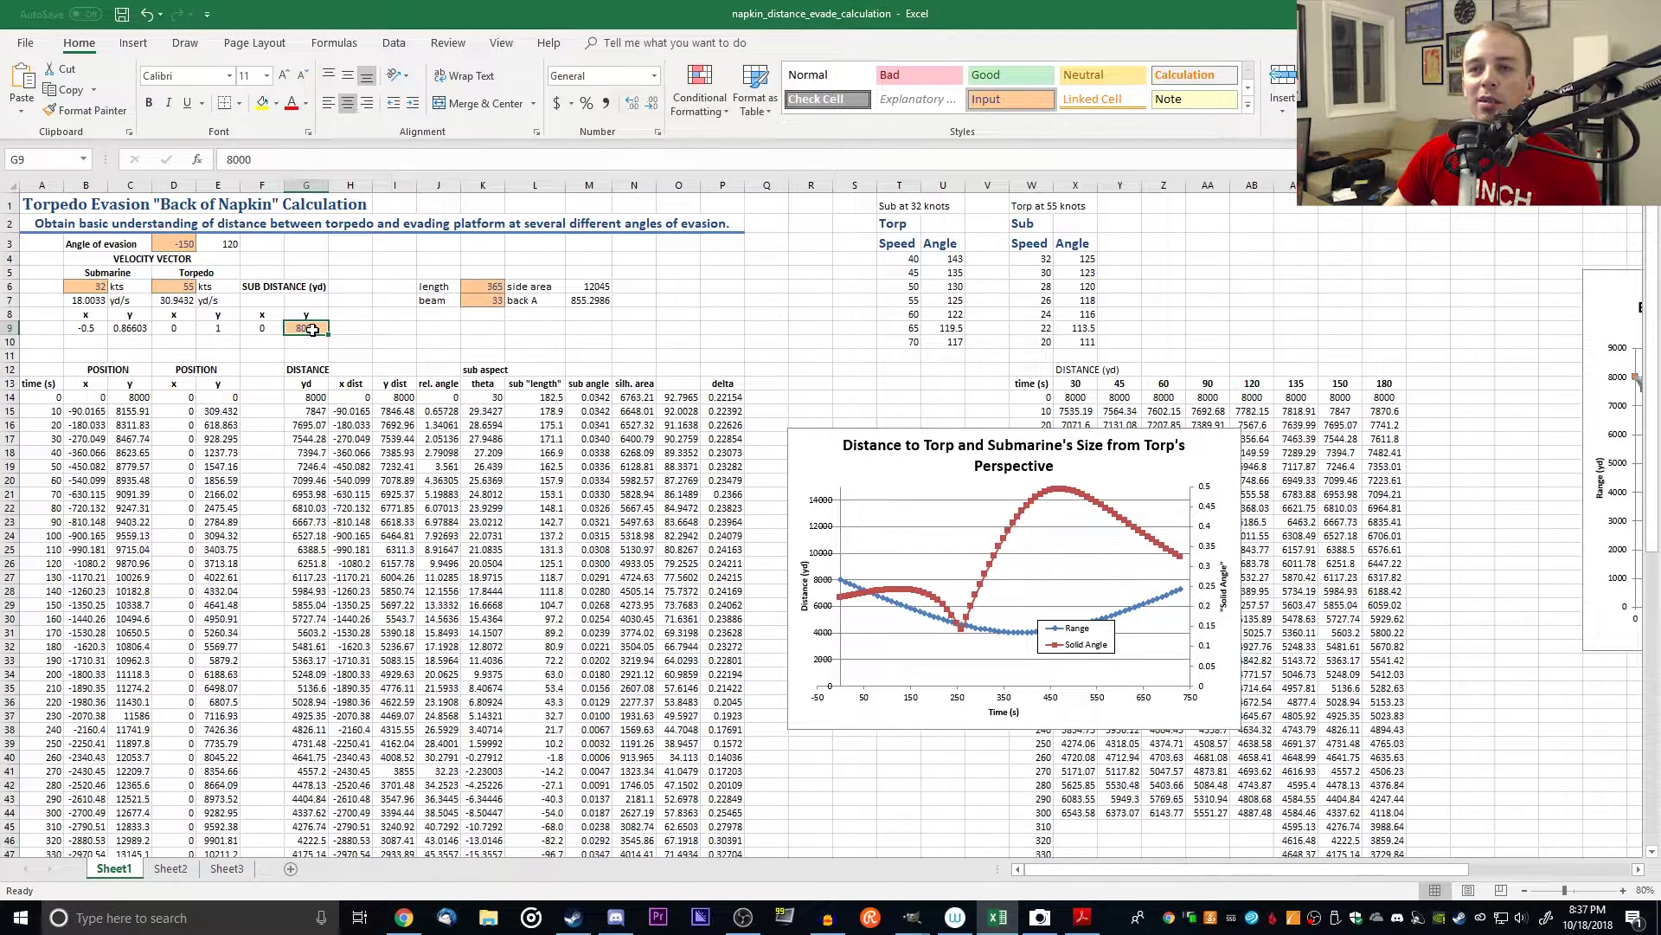
pyautogui.click(183, 289)
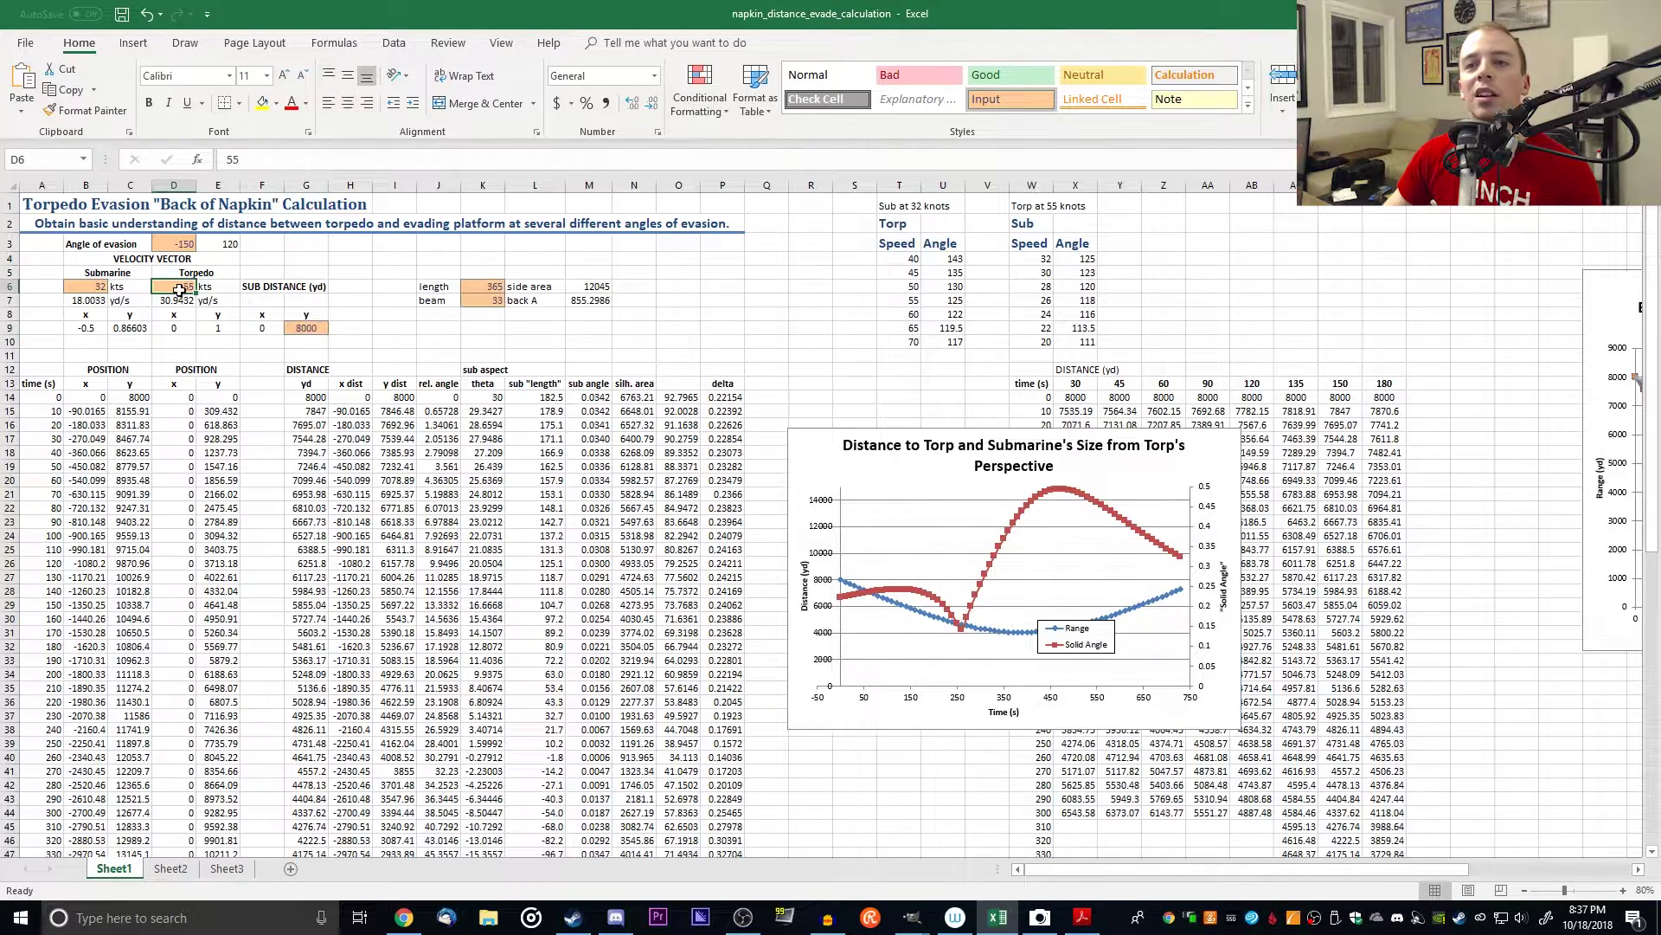
pyautogui.click(94, 285)
pyautogui.click(179, 246)
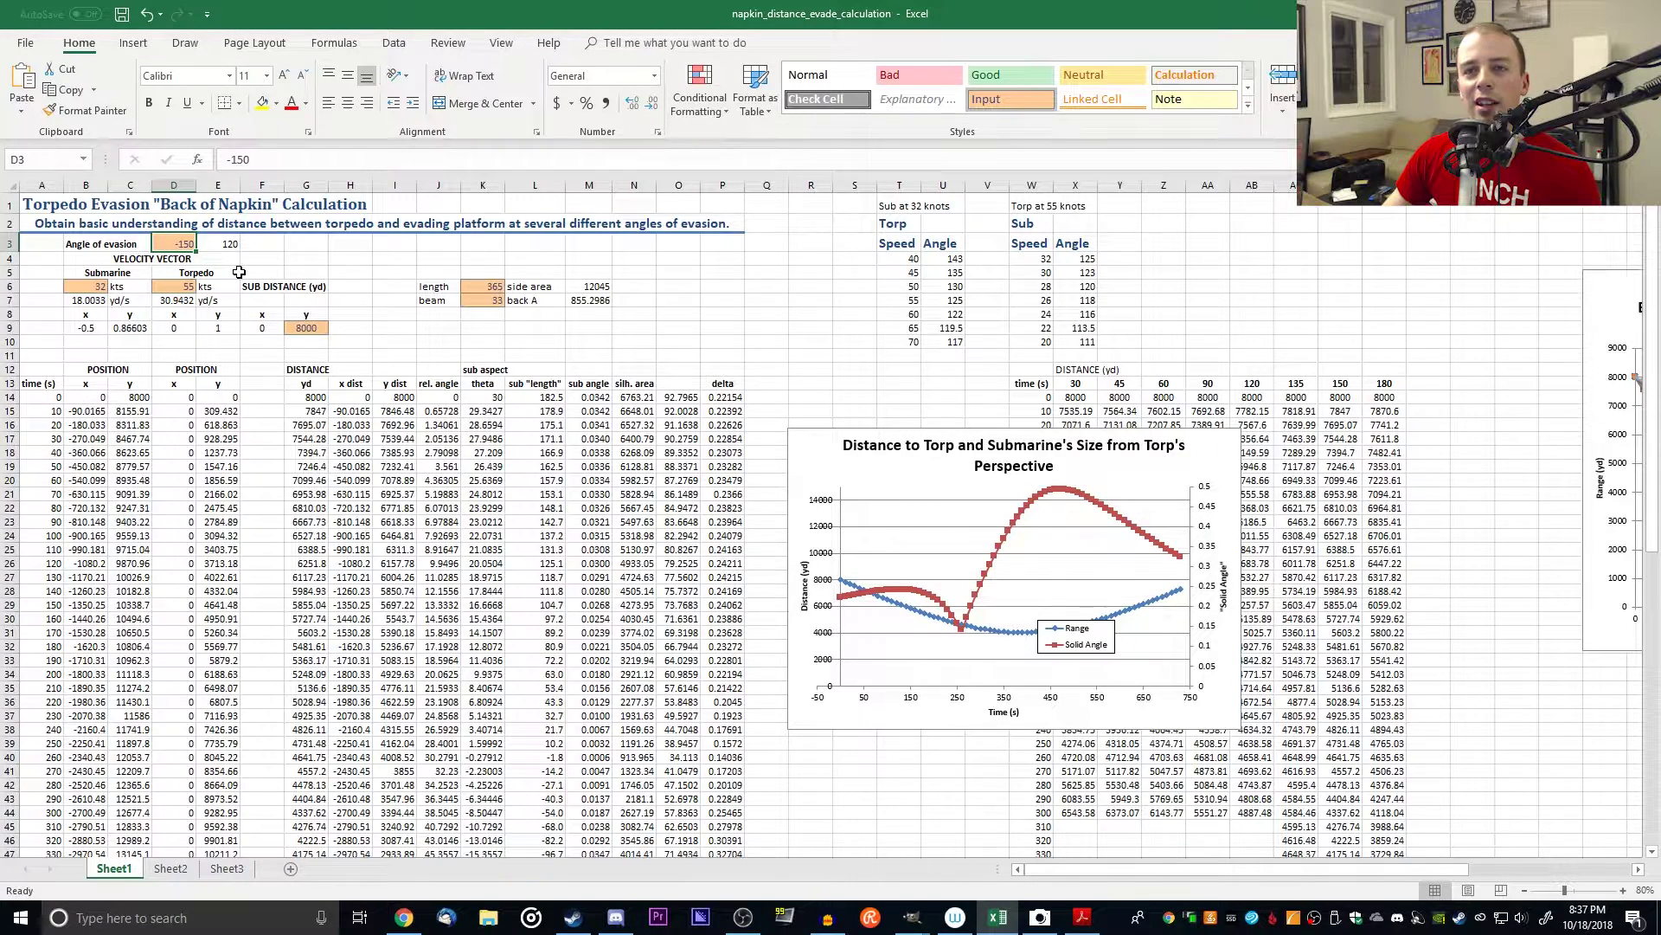
pyautogui.write('150')
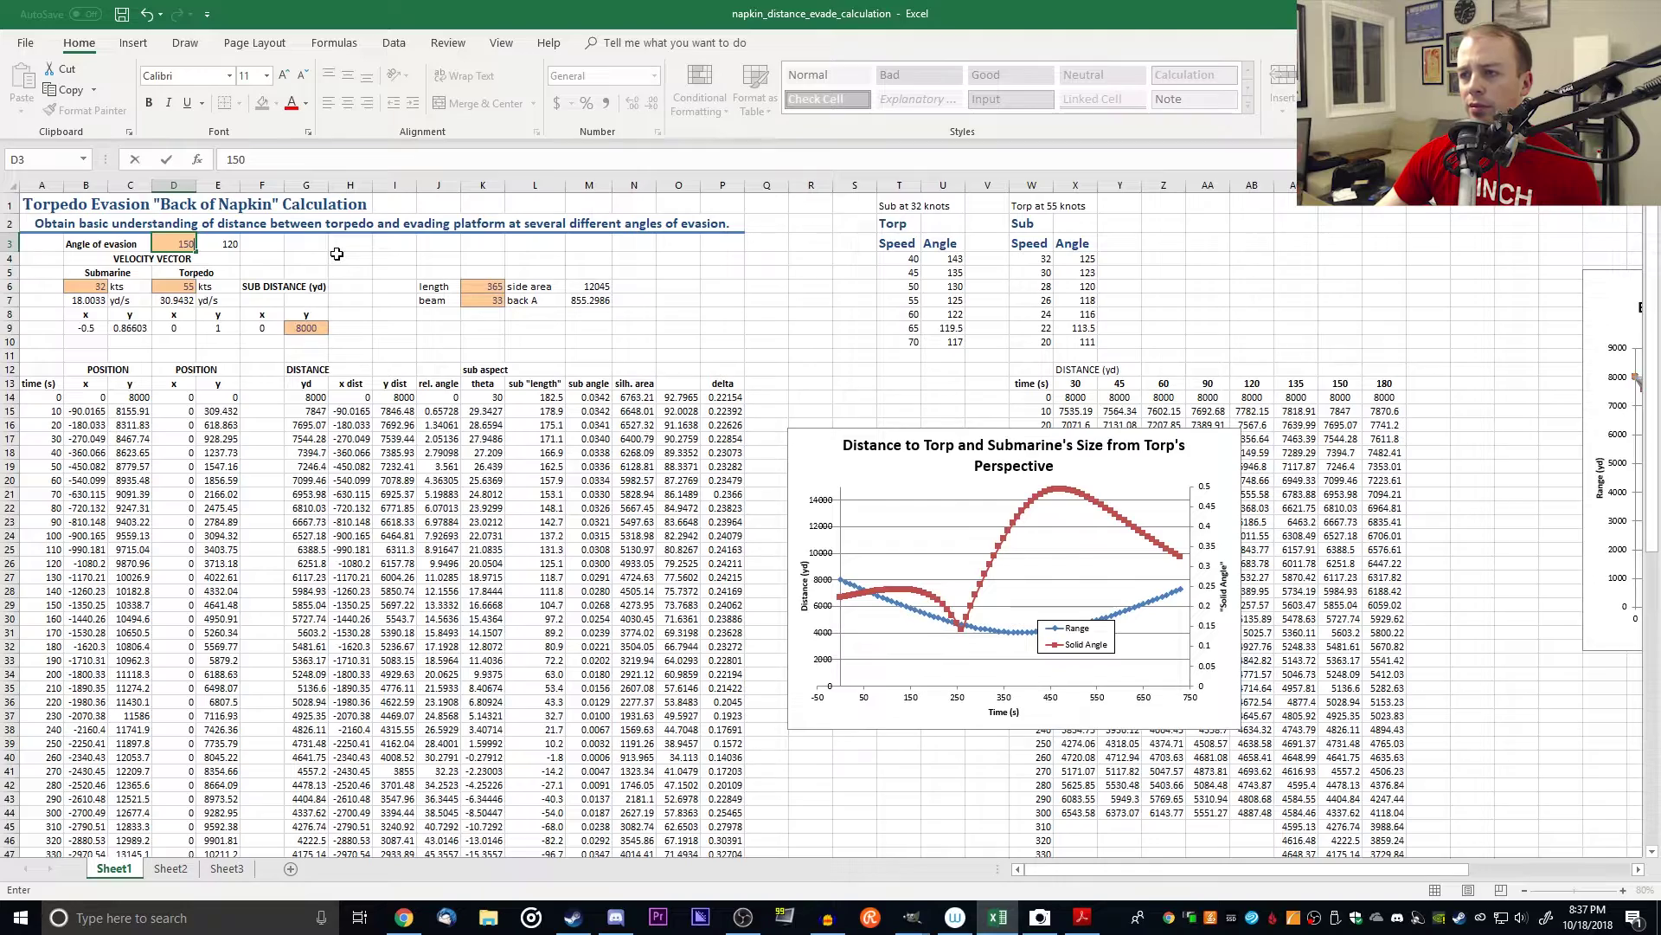
pyautogui.press('Return')
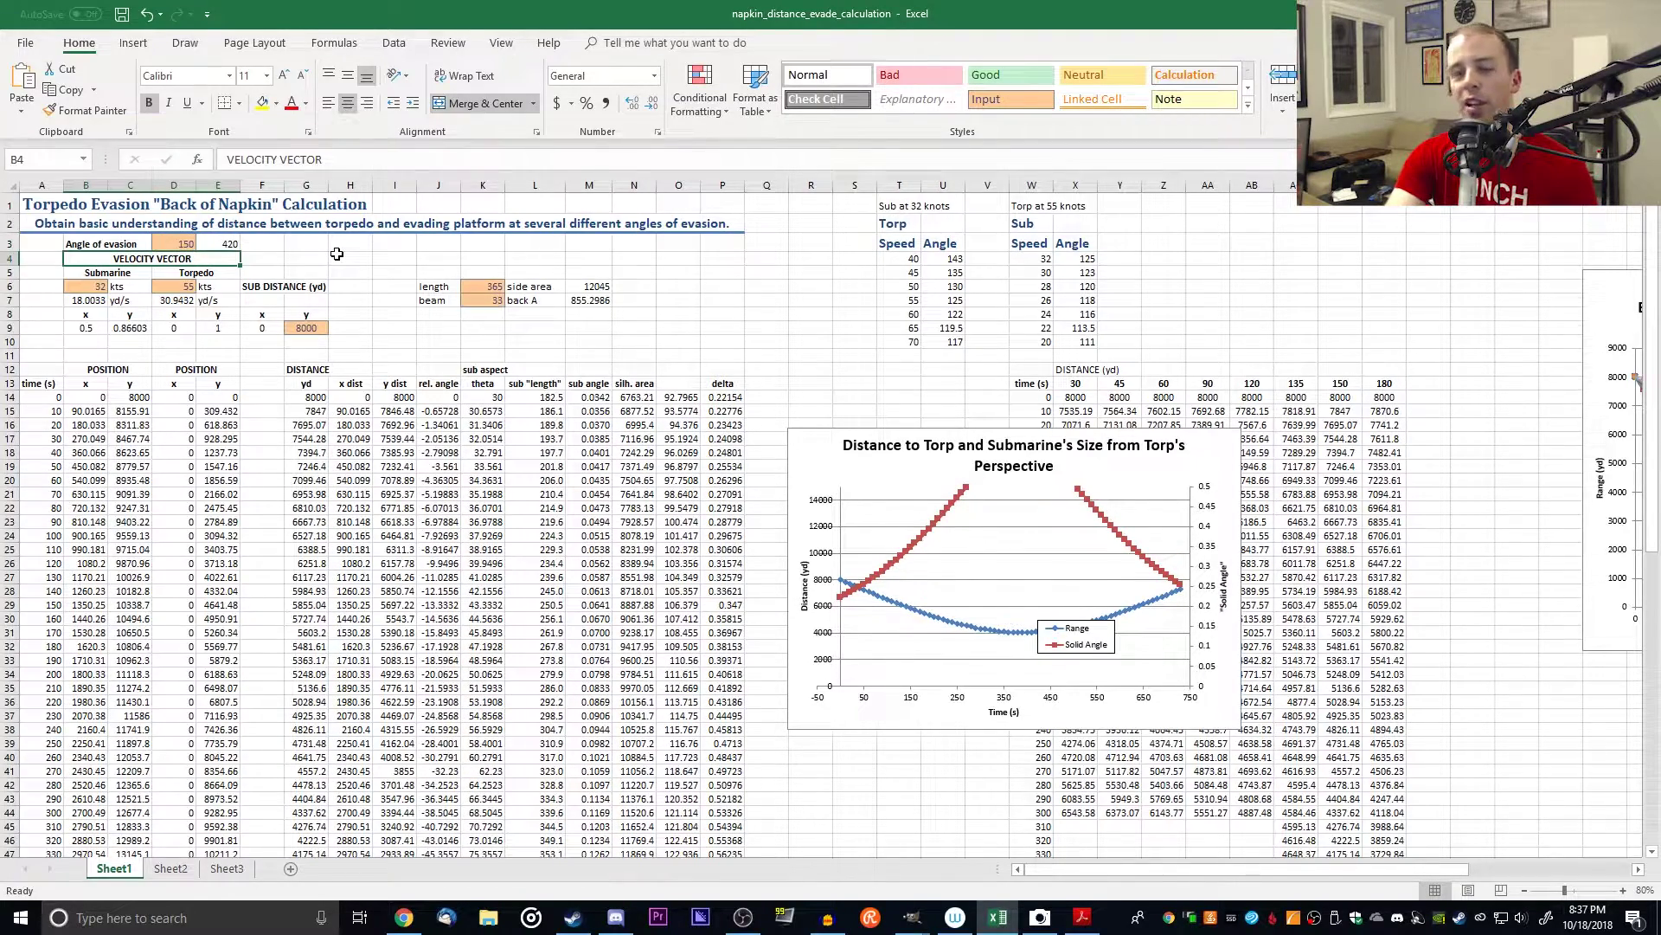
pyautogui.hotkey('ctrl', 'z')
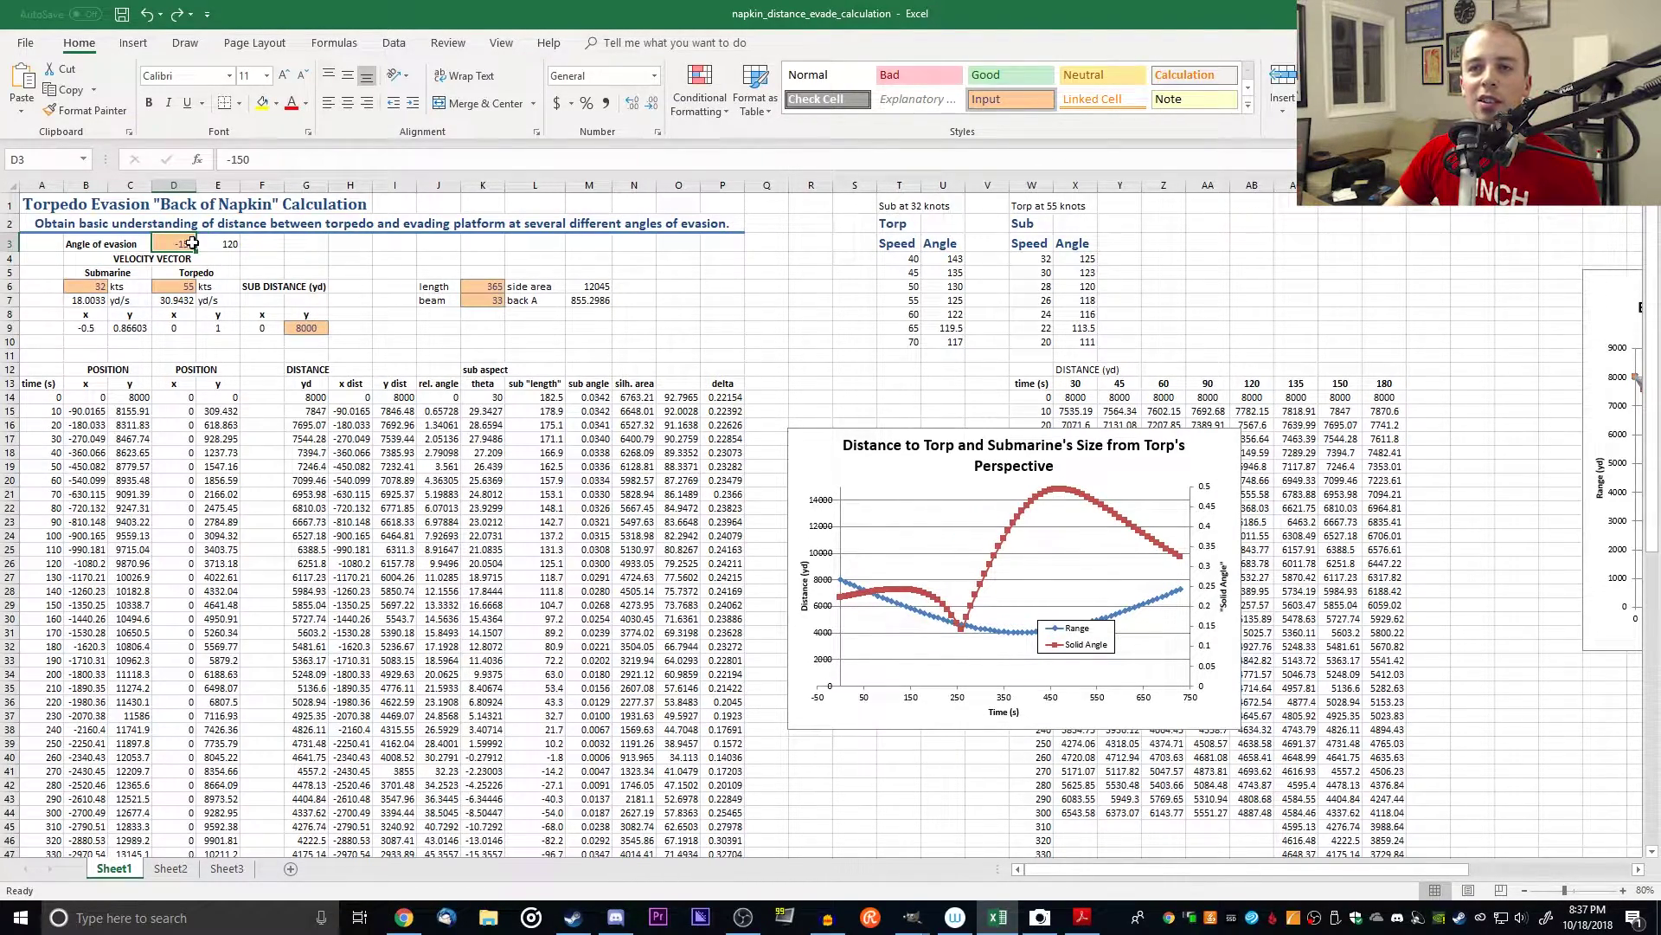
pyautogui.moveTo(493, 286); pyautogui.dragTo(492, 301)
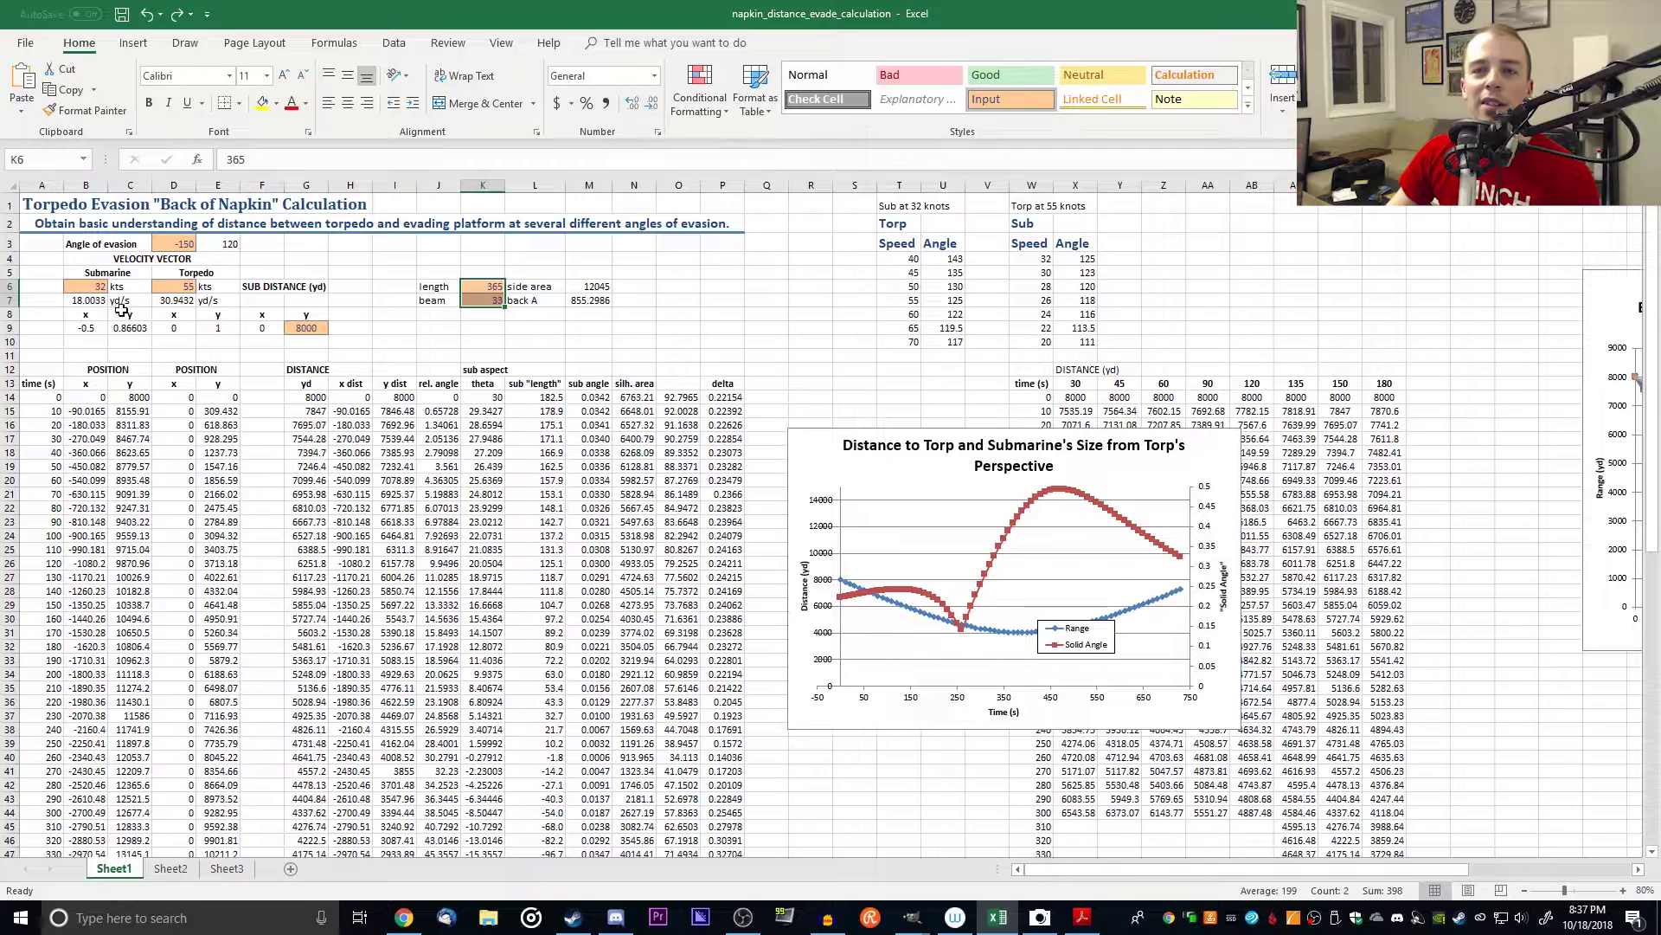
# Step: Set the submarine speed in B6 to 43 kts and the torpedo speed in D6 to 70 kts
pyautogui.click(93, 287)
pyautogui.write('43')
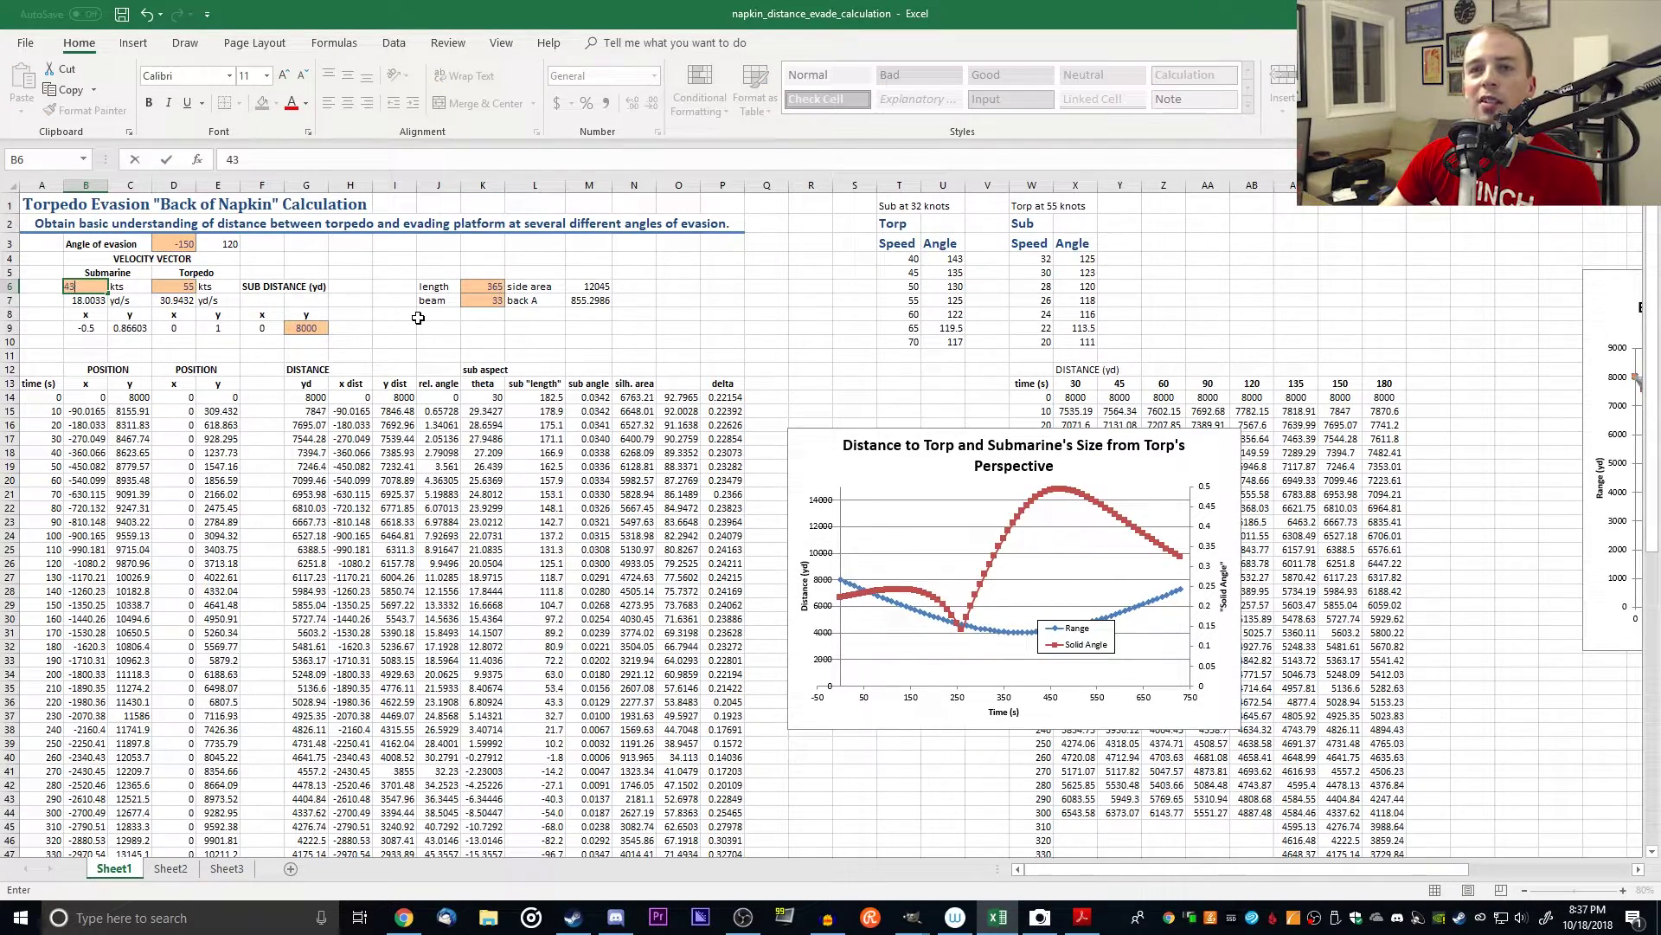
pyautogui.press('Return')
pyautogui.click(188, 286)
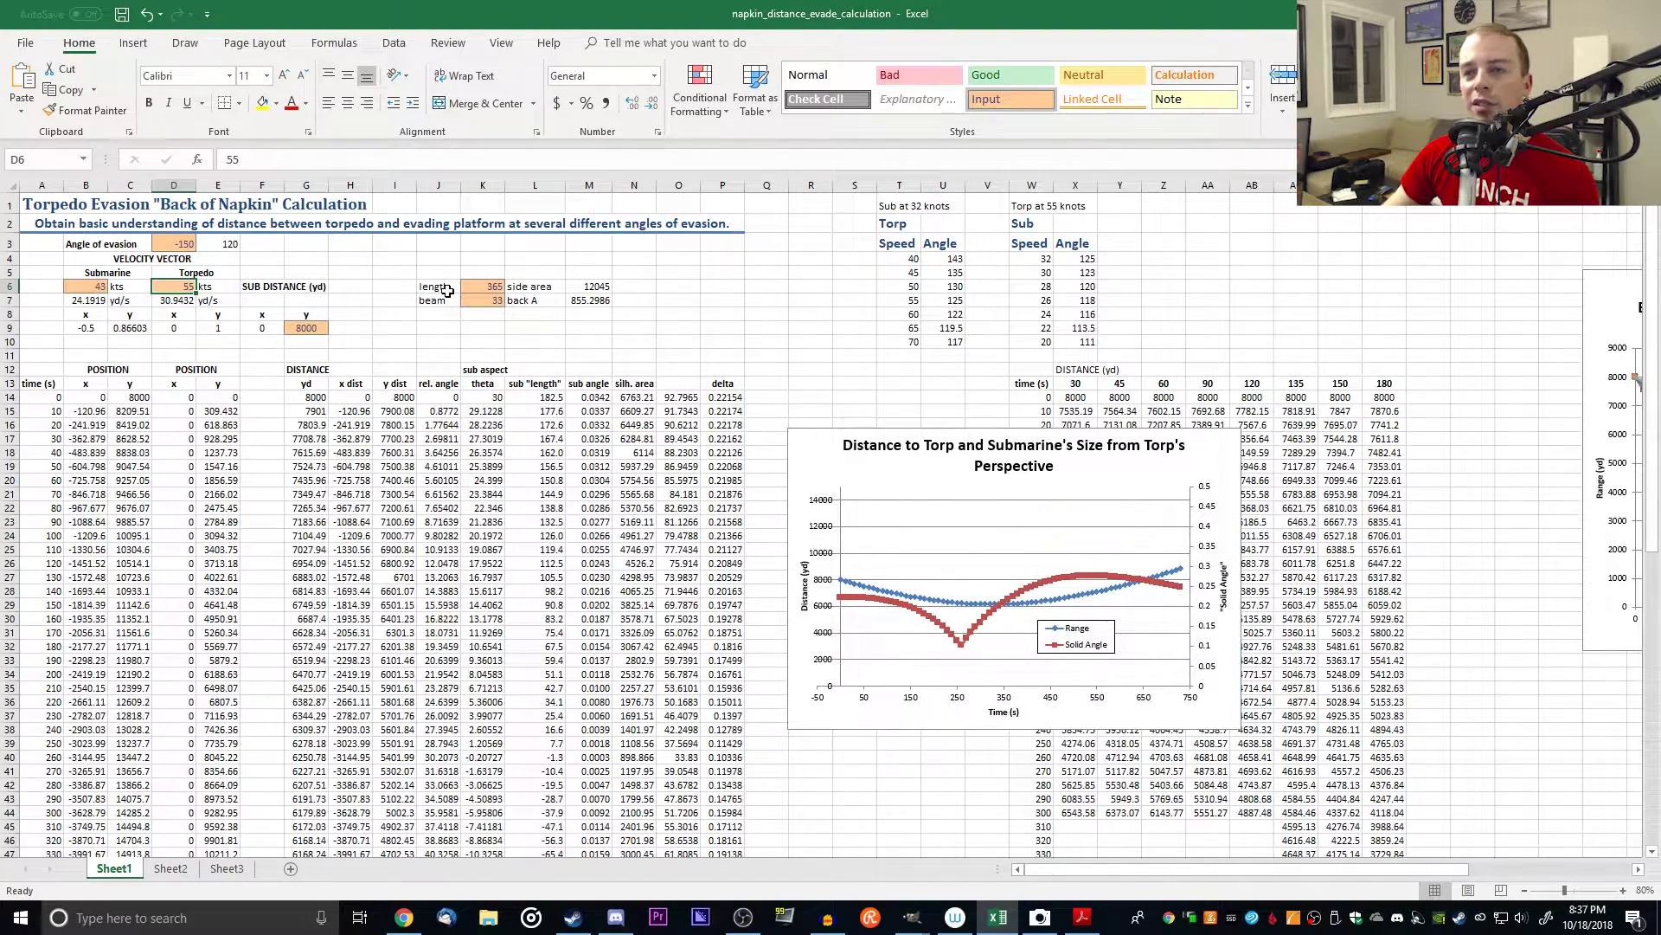
pyautogui.write('70')
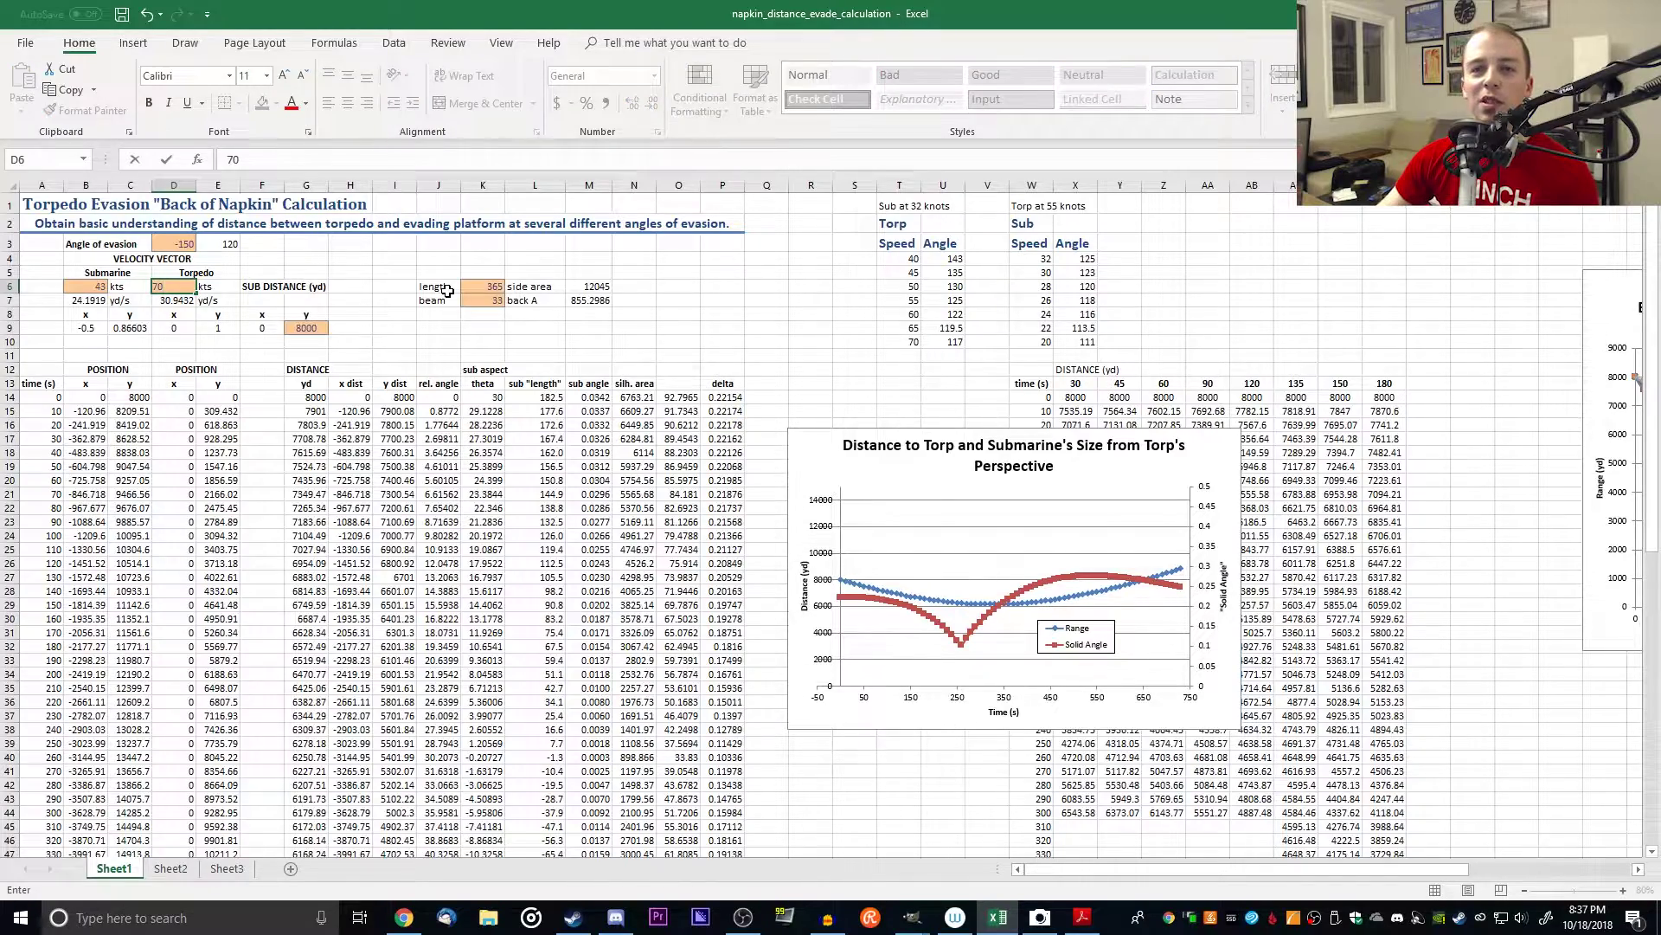
pyautogui.press('Return')
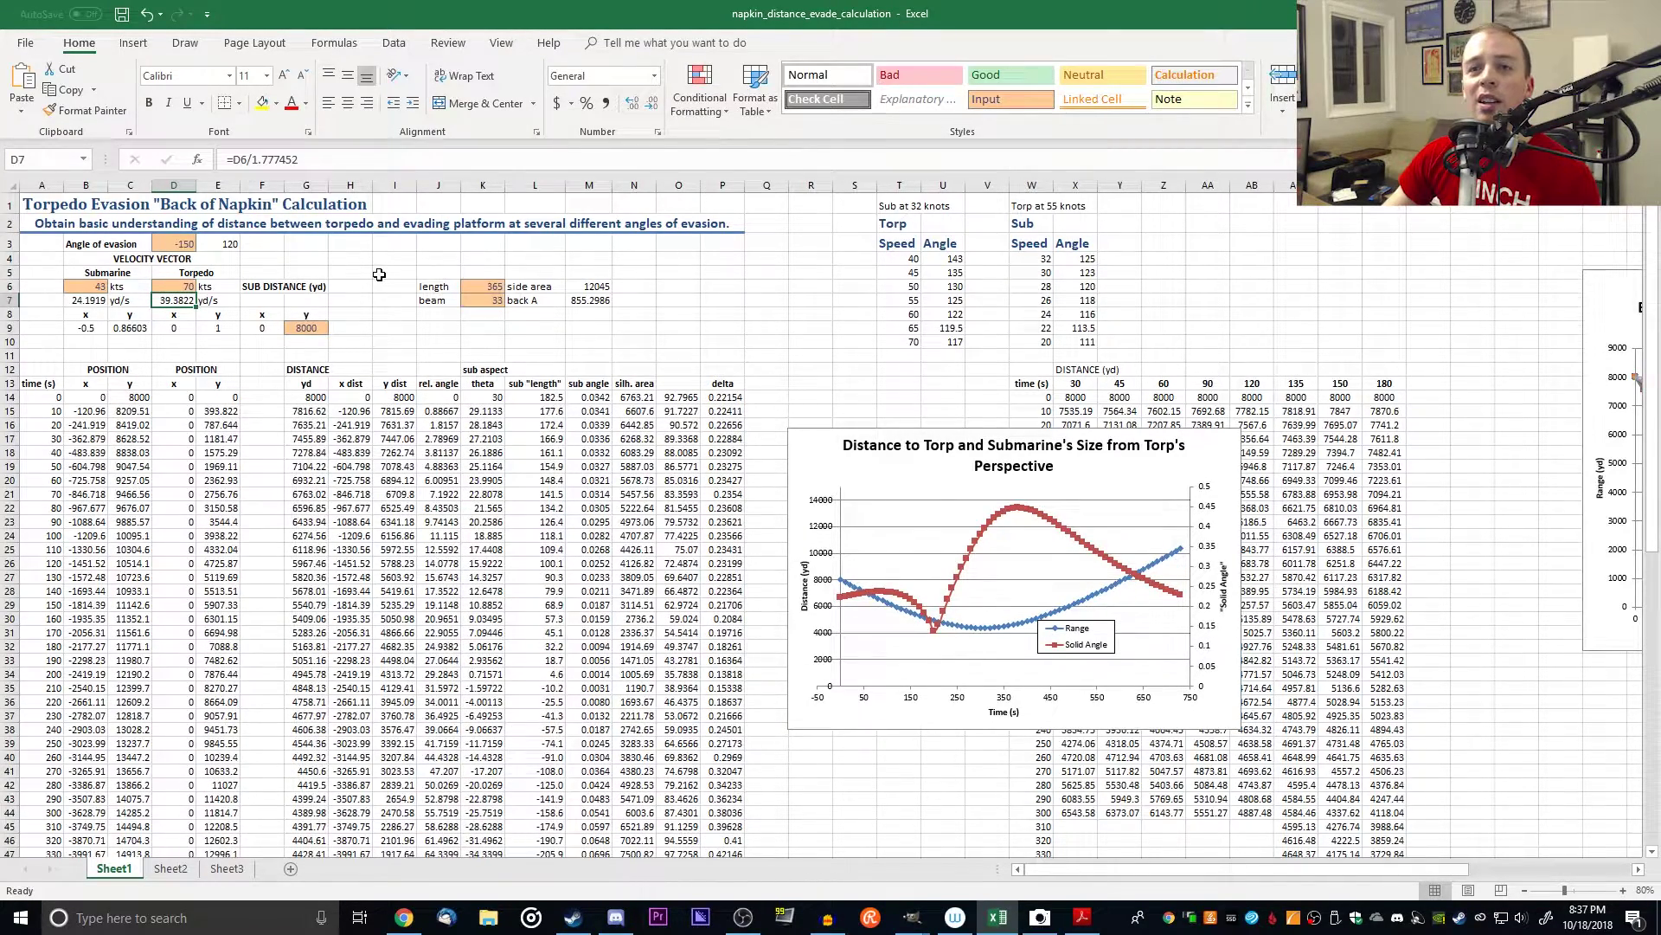
# Step: Enter the sub's length 267 in K6 and beam 31 in K7
pyautogui.click(482, 287)
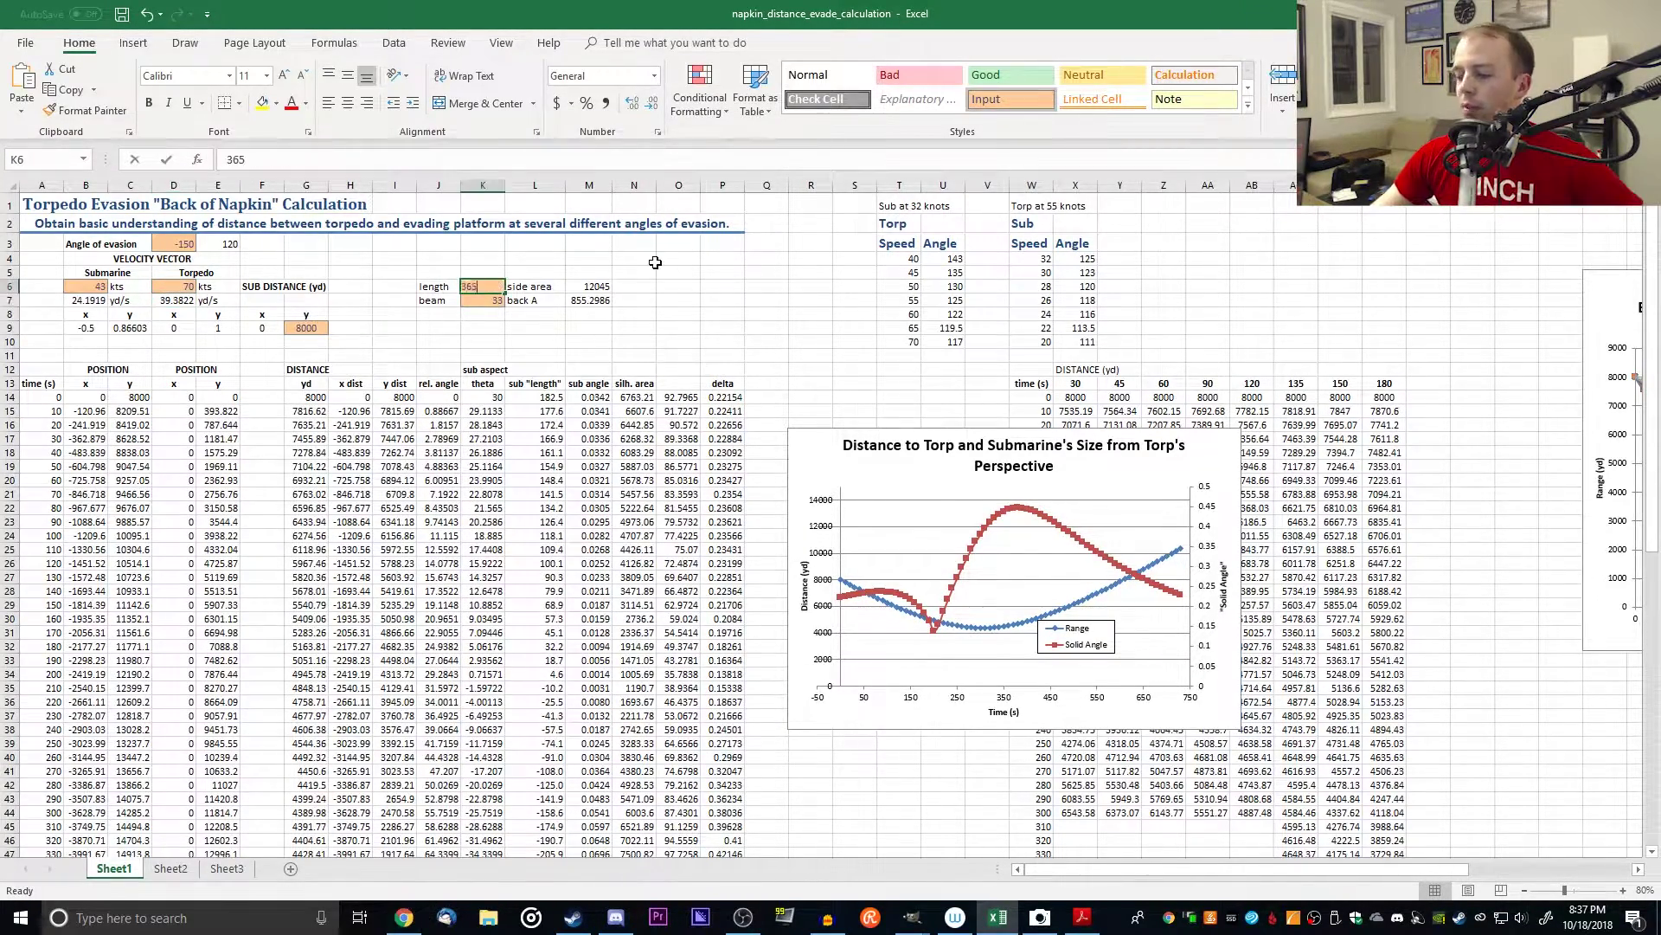
pyautogui.write('267')
pyautogui.press('Return')
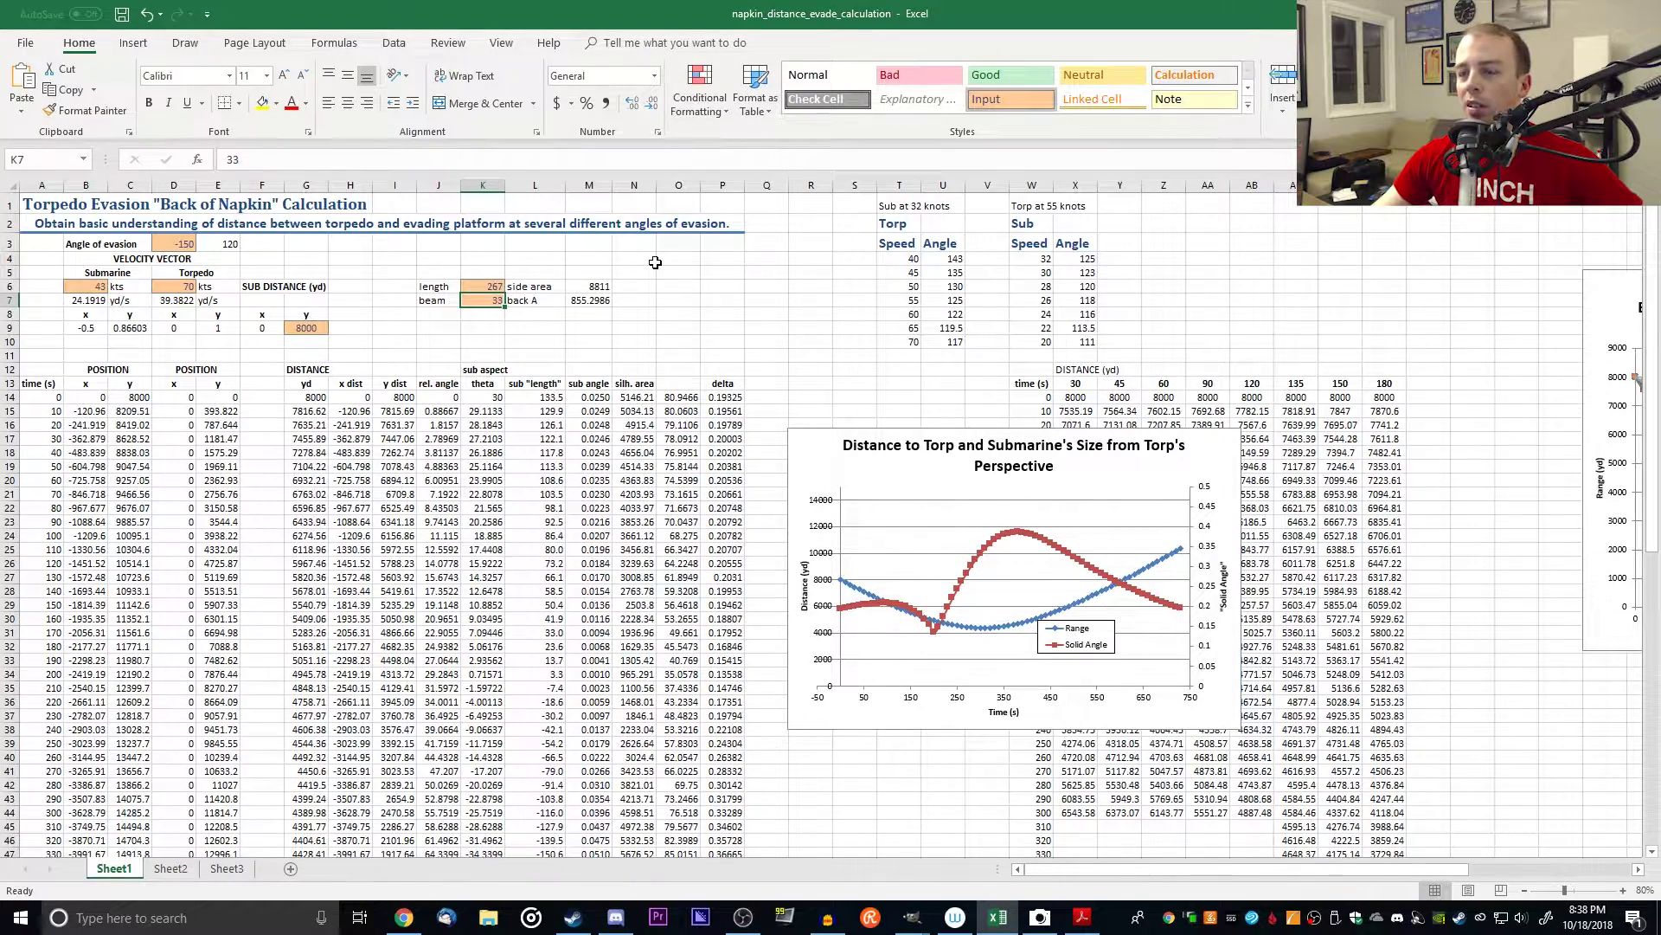
pyautogui.write('31')
pyautogui.press('Return')
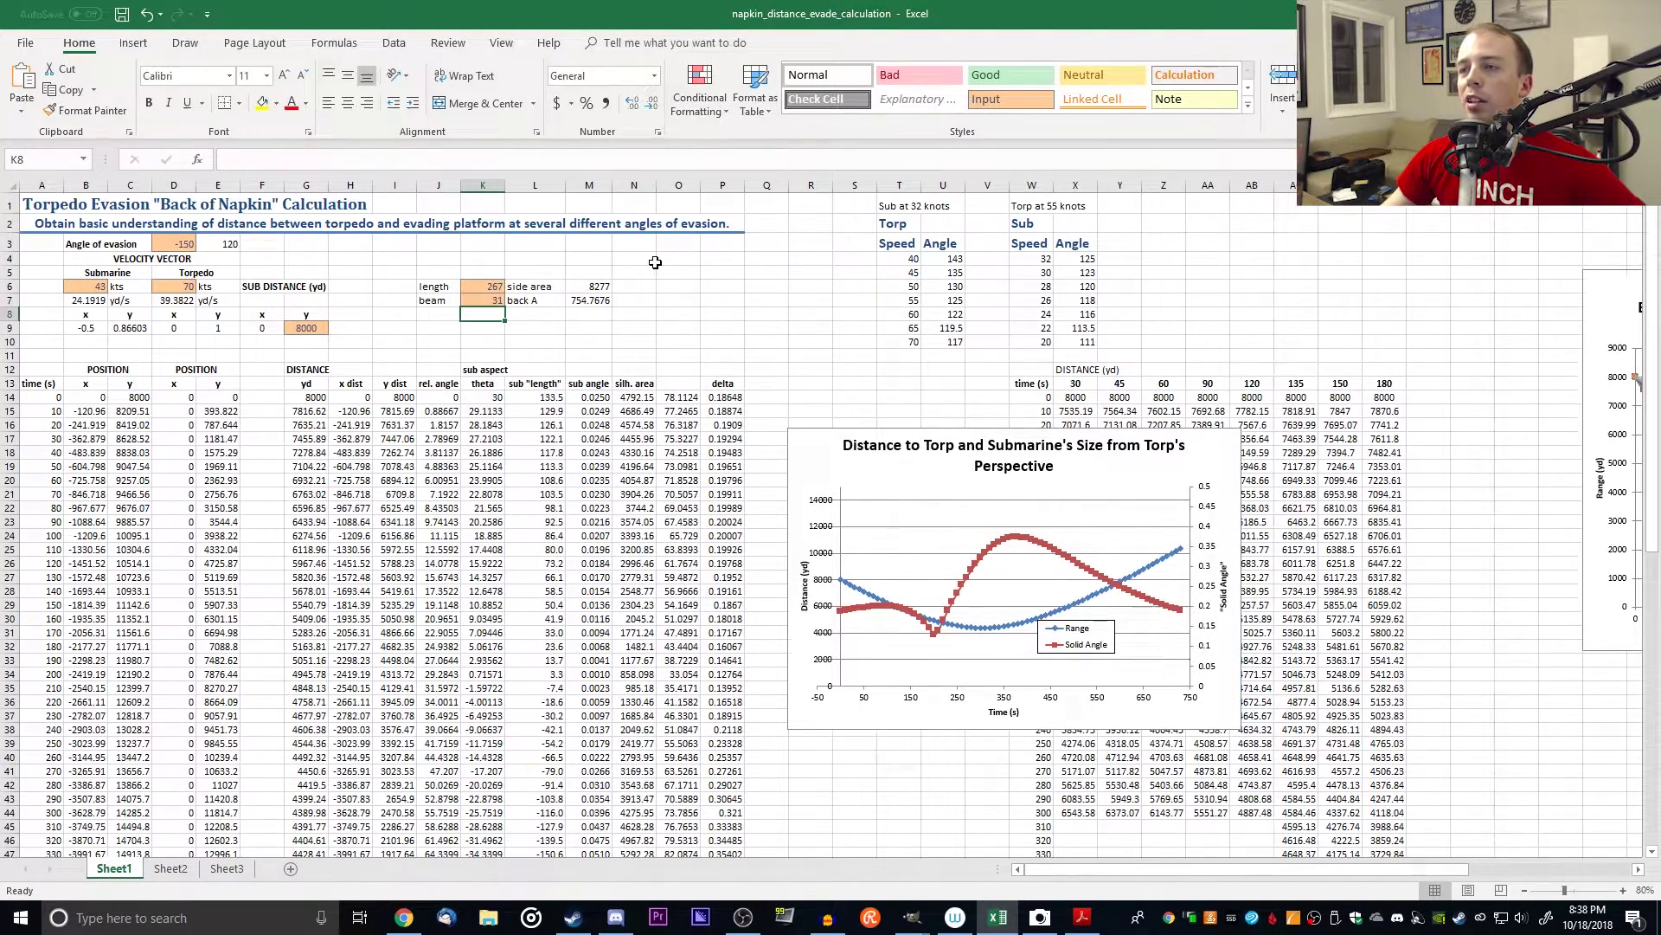
# Step: Step the angle of evasion in D3 through -115, -117, -125, -130 and -127
pyautogui.click(195, 247)
pyautogui.write('-1')
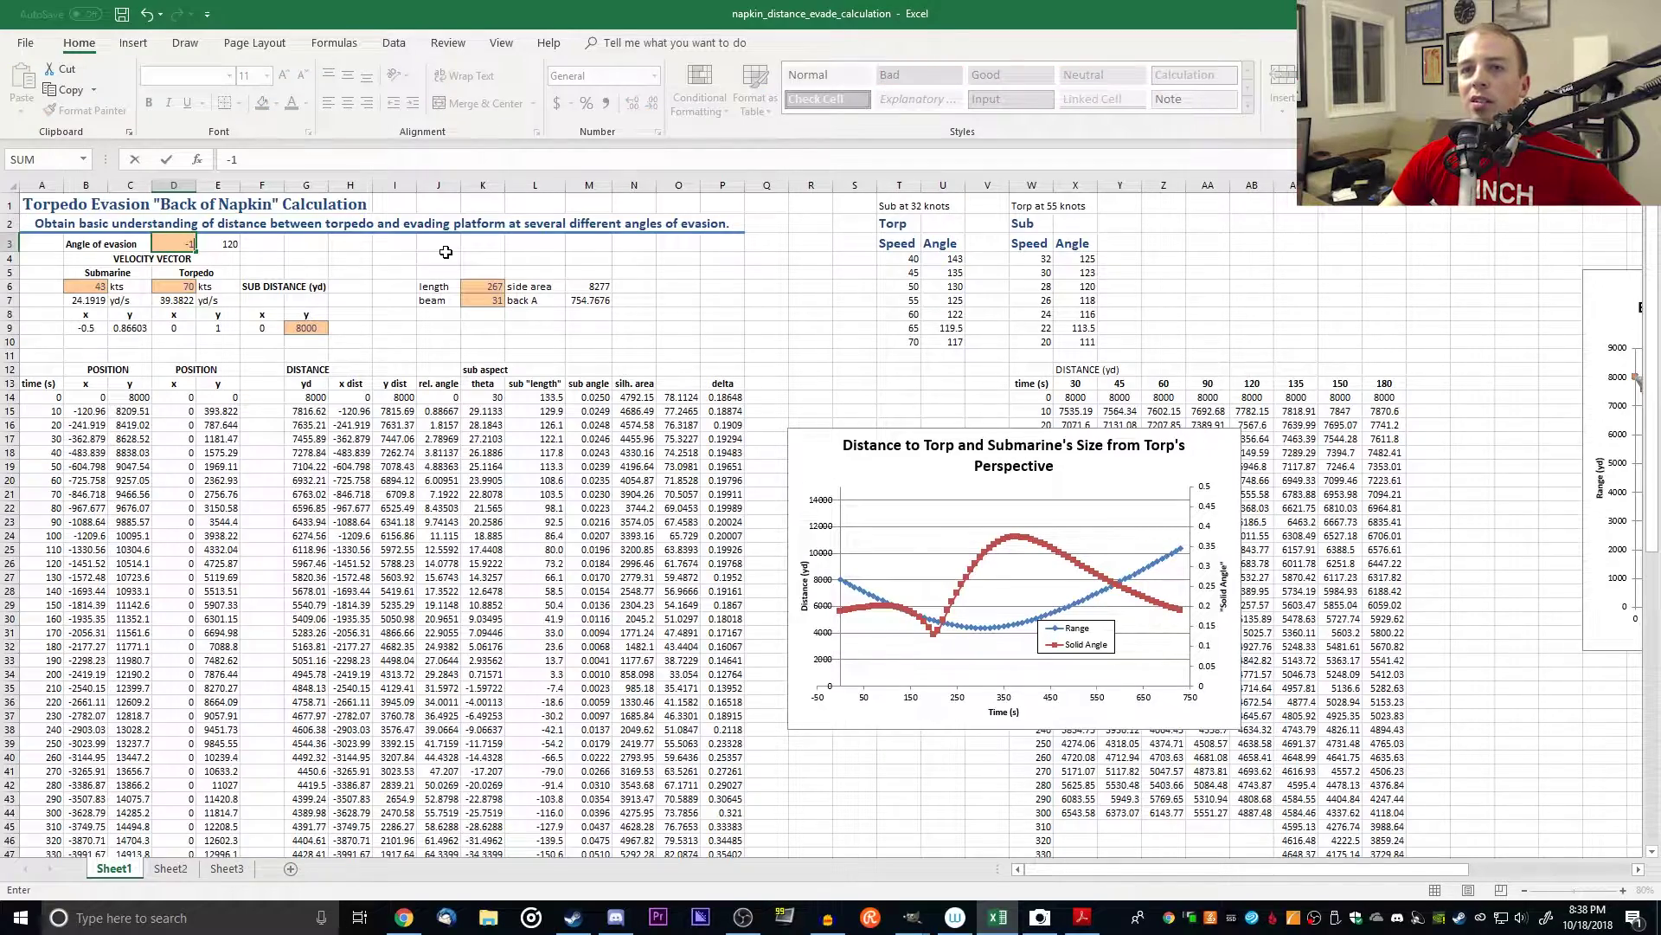
pyautogui.write('15')
pyautogui.press('Return')
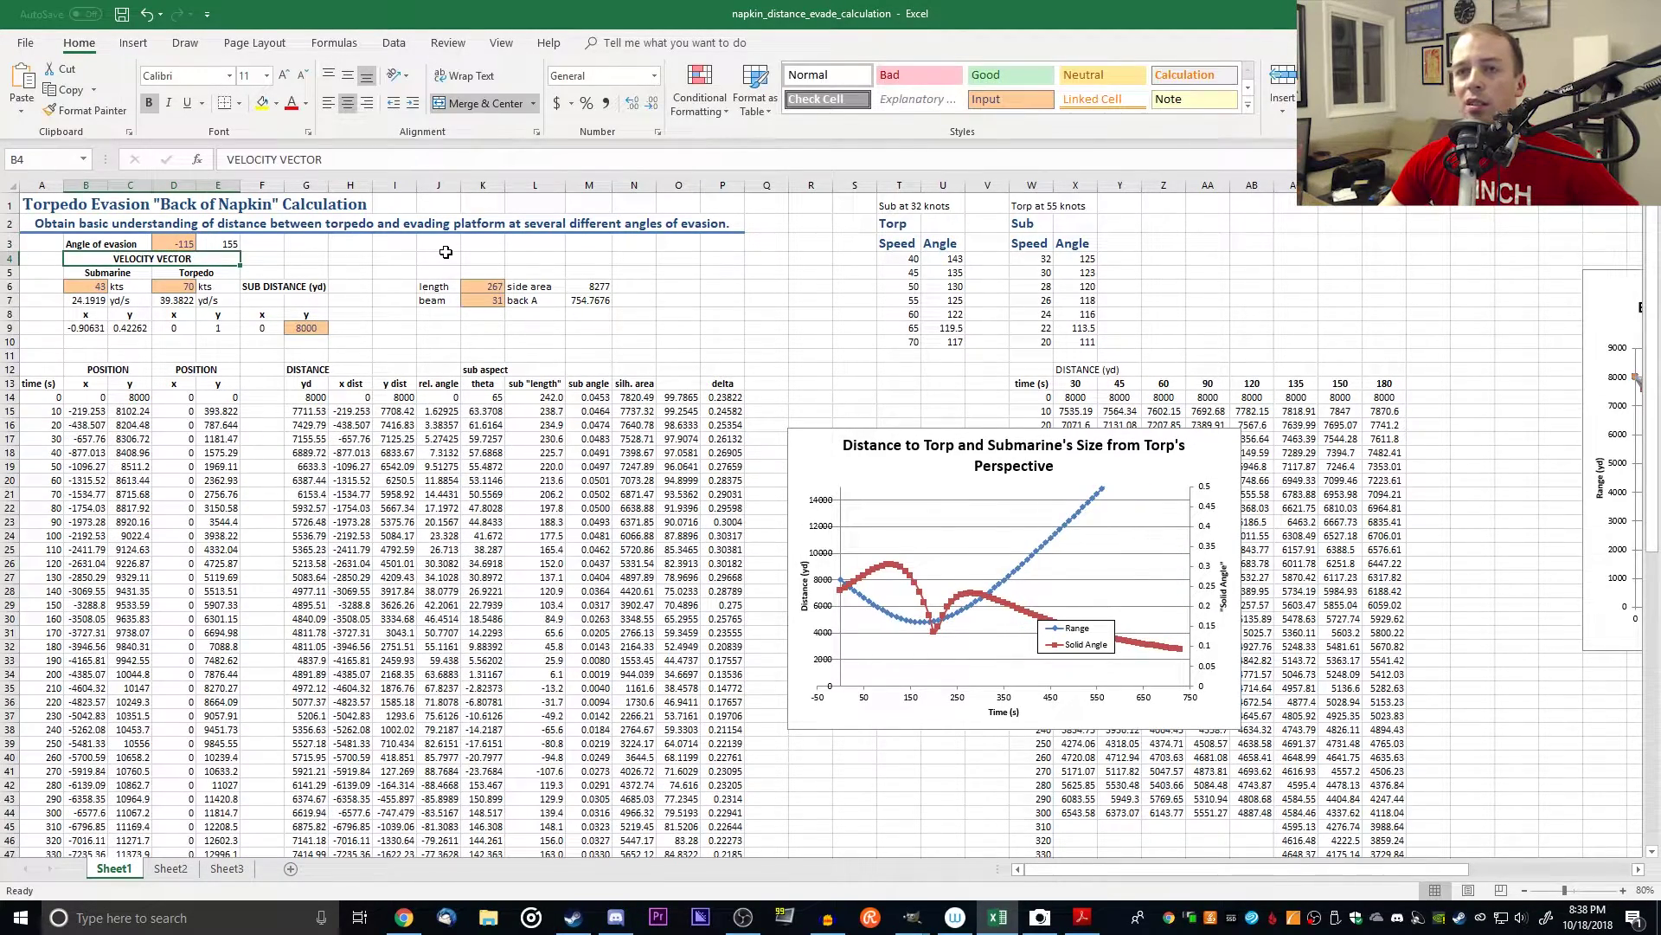
pyautogui.press('Up')
pyautogui.press('Right')
pyautogui.write('-117')
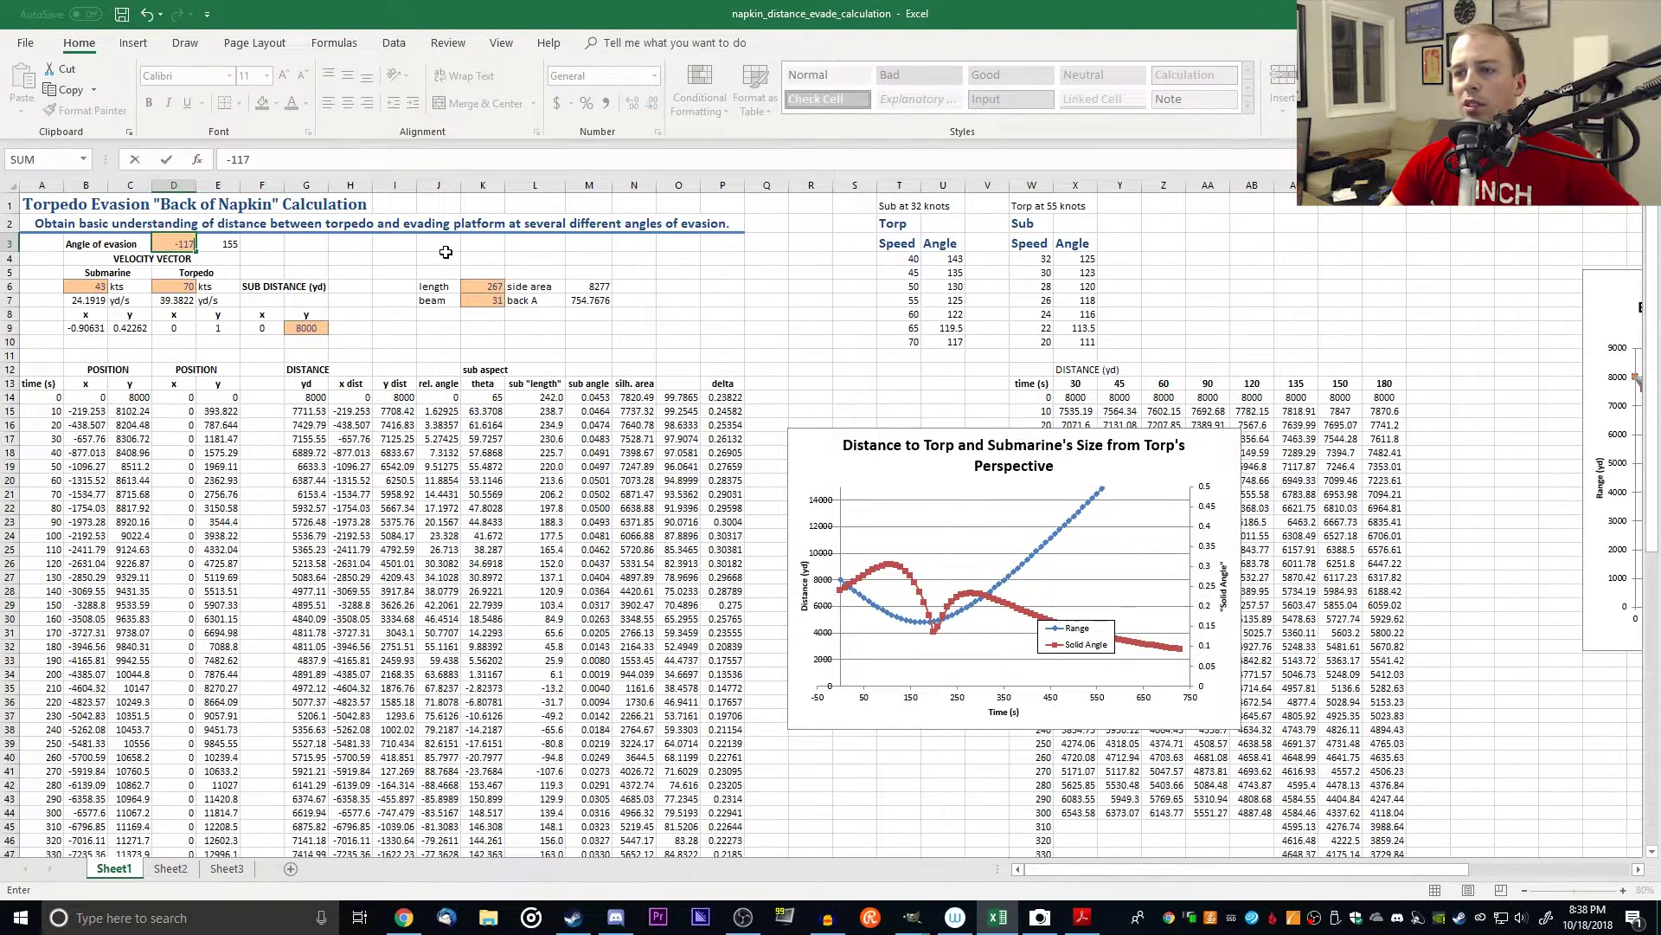
pyautogui.press('Return')
pyautogui.press('Up')
pyautogui.press('Right')
pyautogui.write('-12')
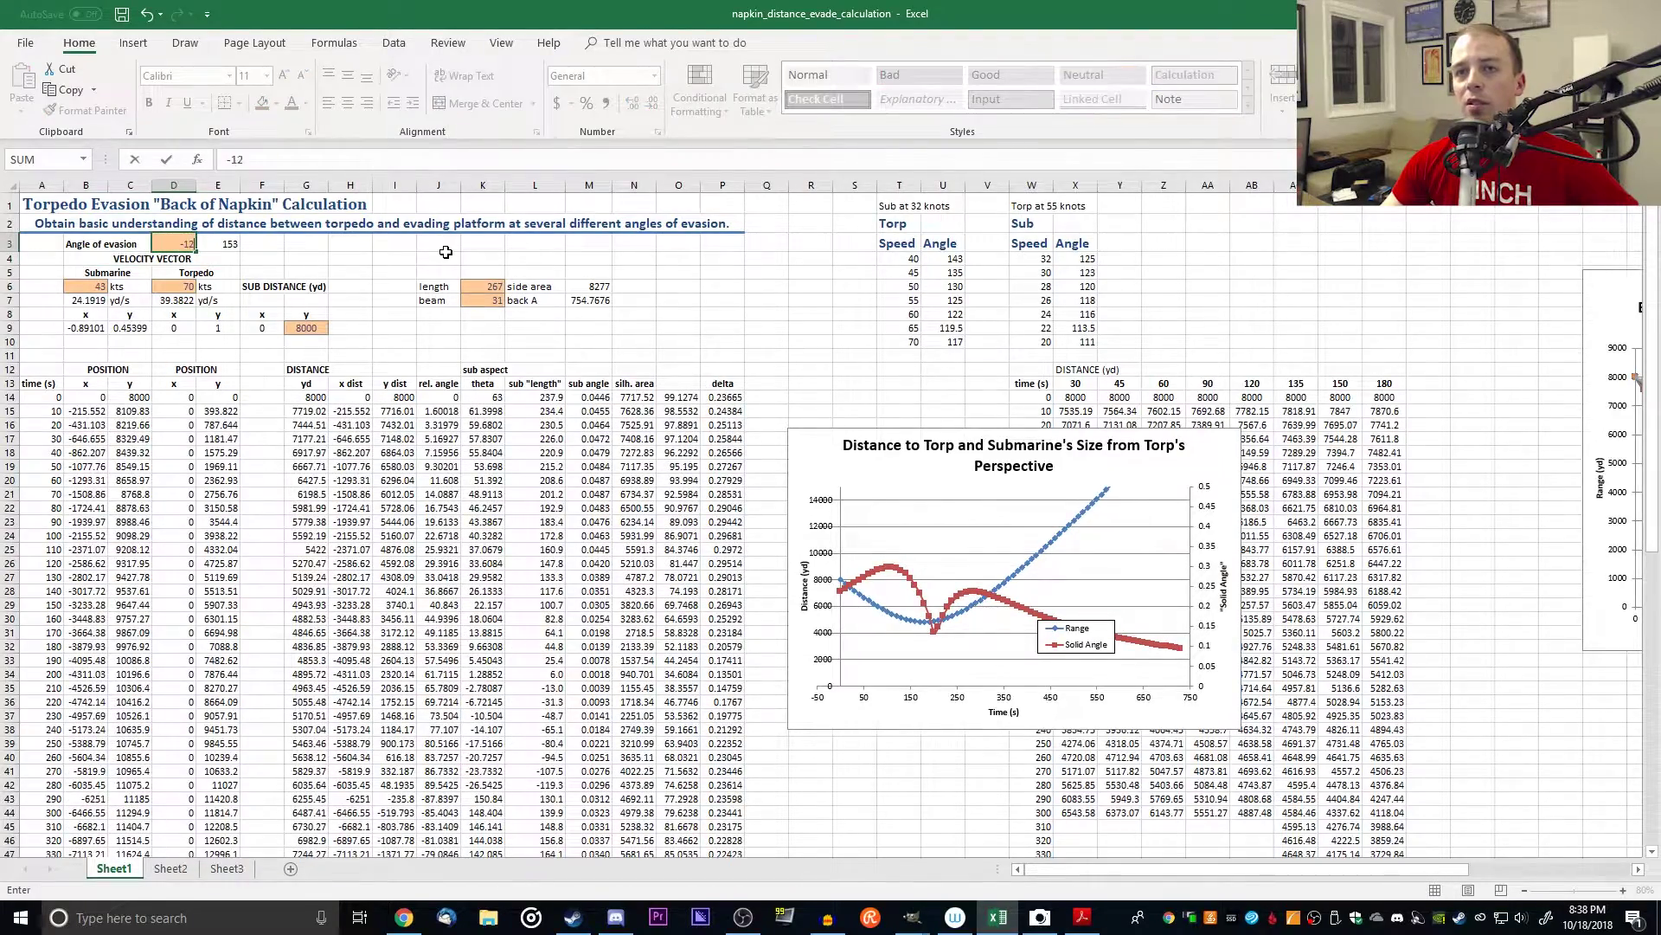
pyautogui.write('5')
pyautogui.press('Return')
pyautogui.press('Up')
pyautogui.press('Right')
pyautogui.write('-')
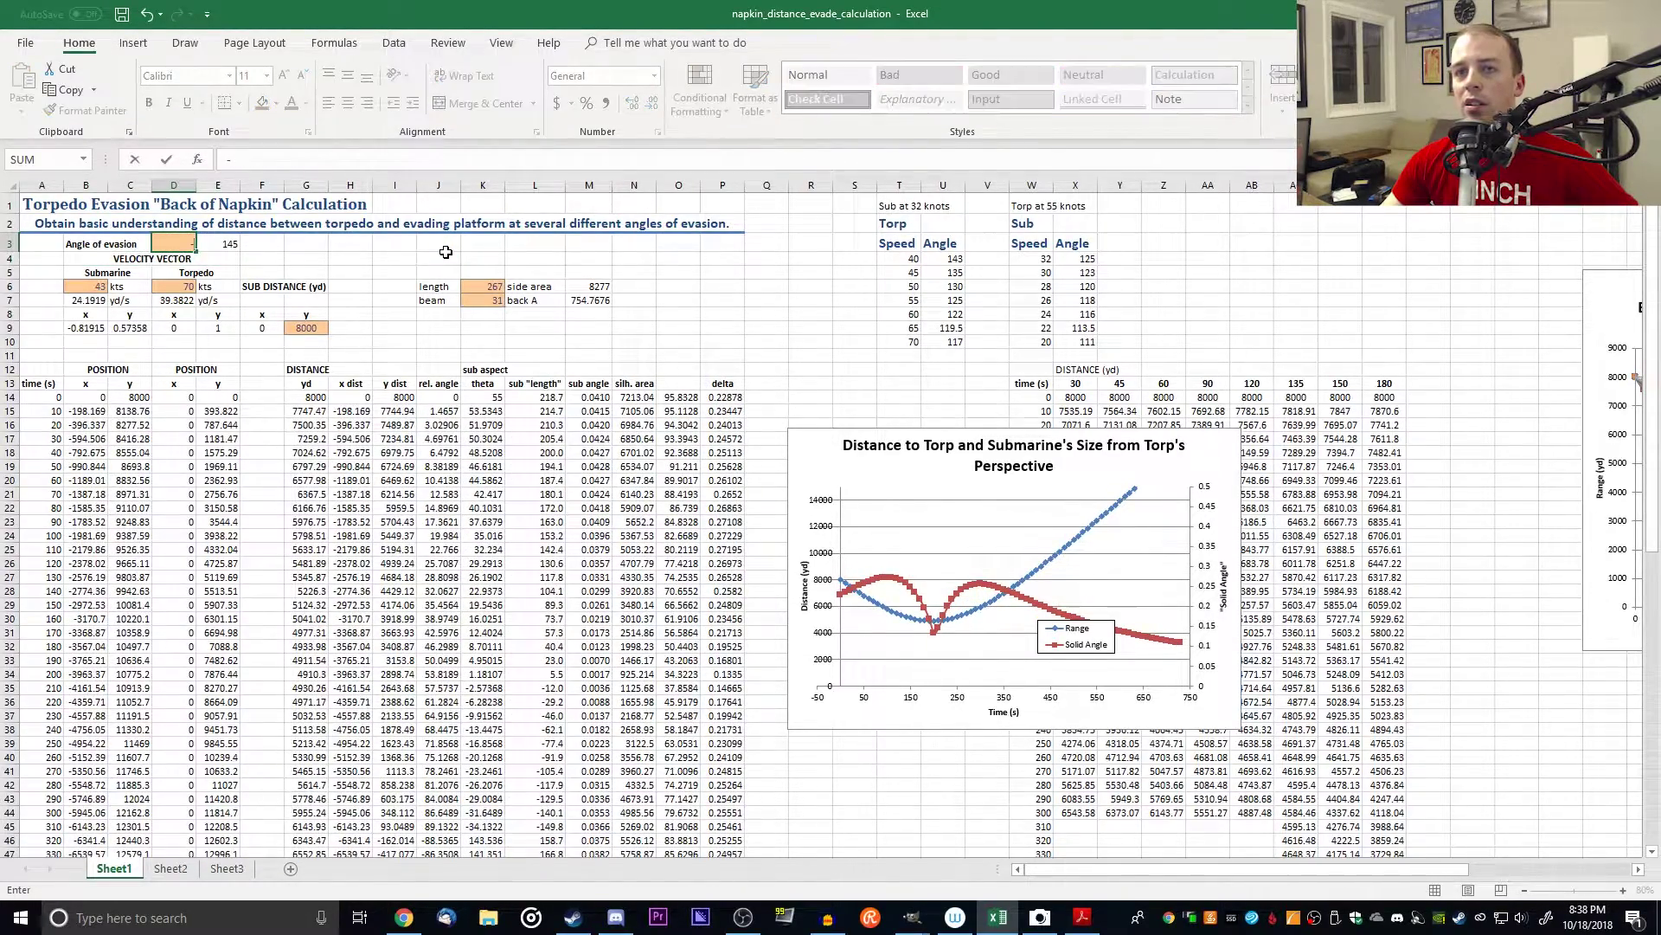
pyautogui.write('130')
pyautogui.press('Return')
pyautogui.press('Up')
pyautogui.press('Right')
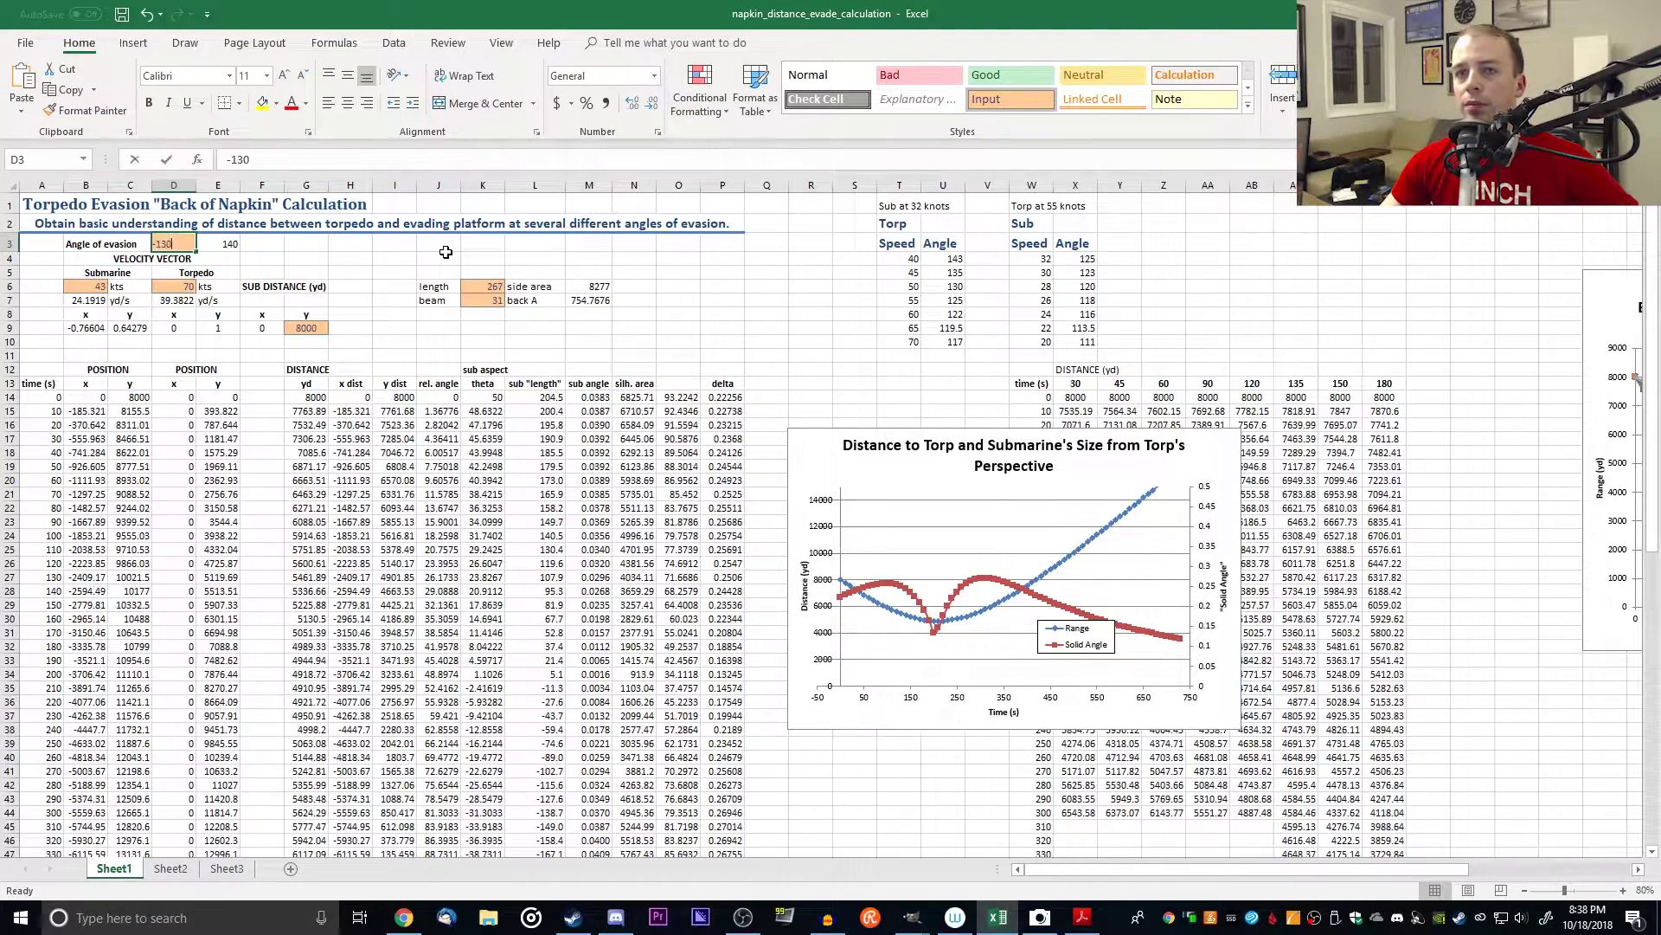
pyautogui.write('-127')
pyautogui.press('Return')
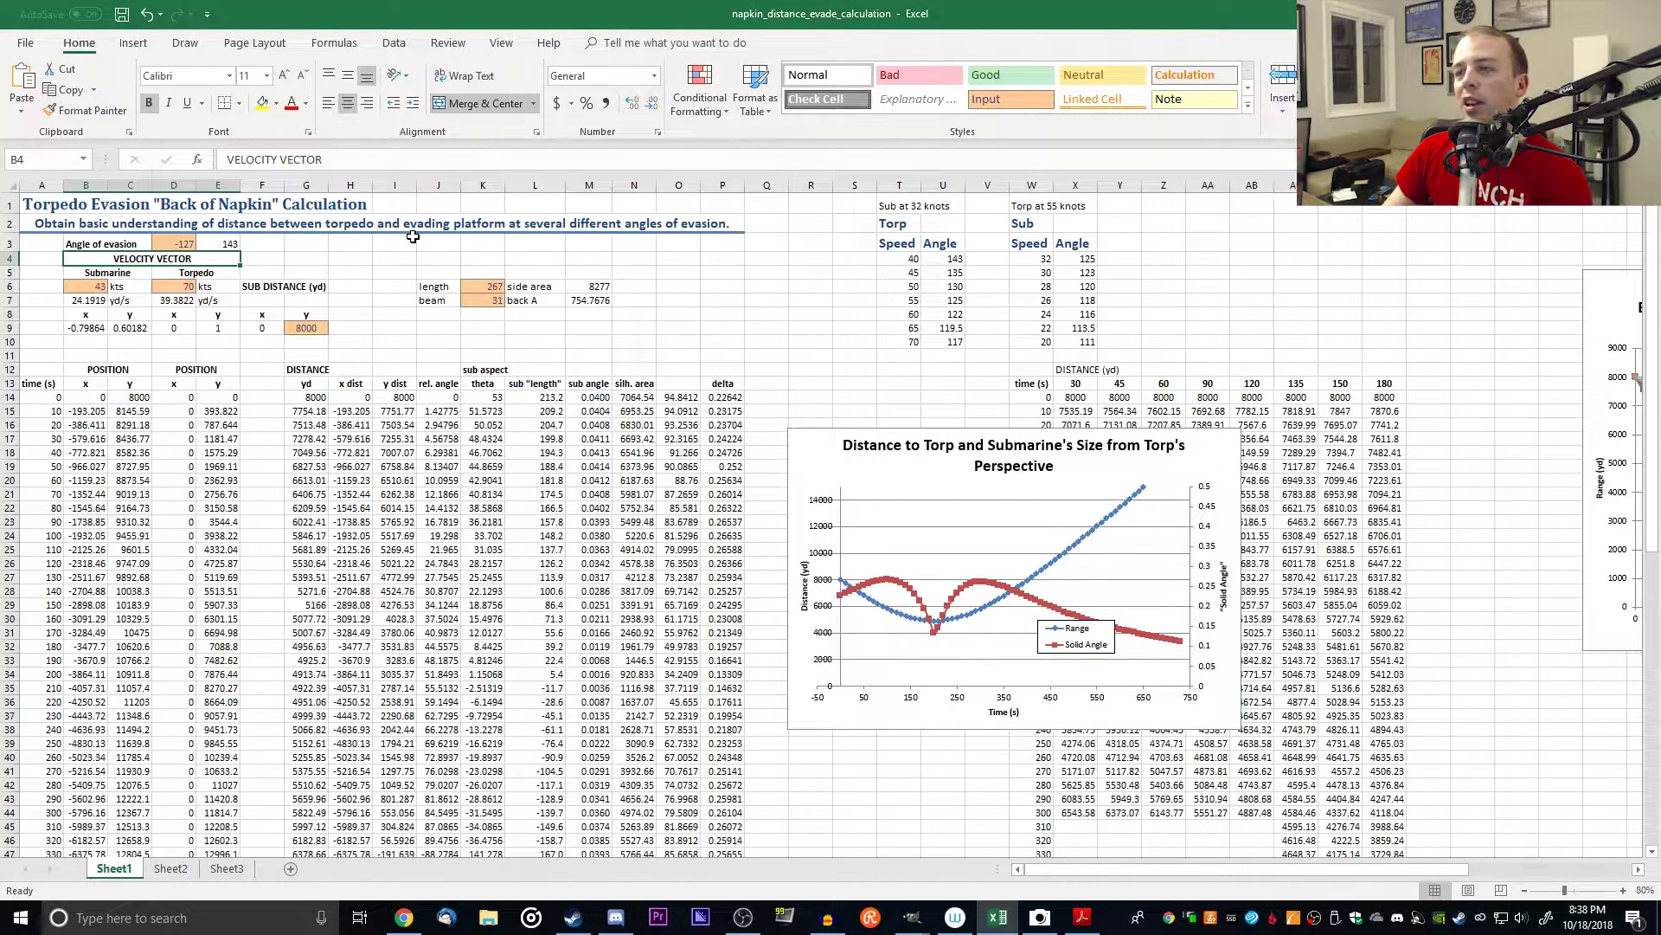
# Step: Try -135 and -125 for the evasion angle, finally leaving it at -127
pyautogui.click(190, 243)
pyautogui.write('-135')
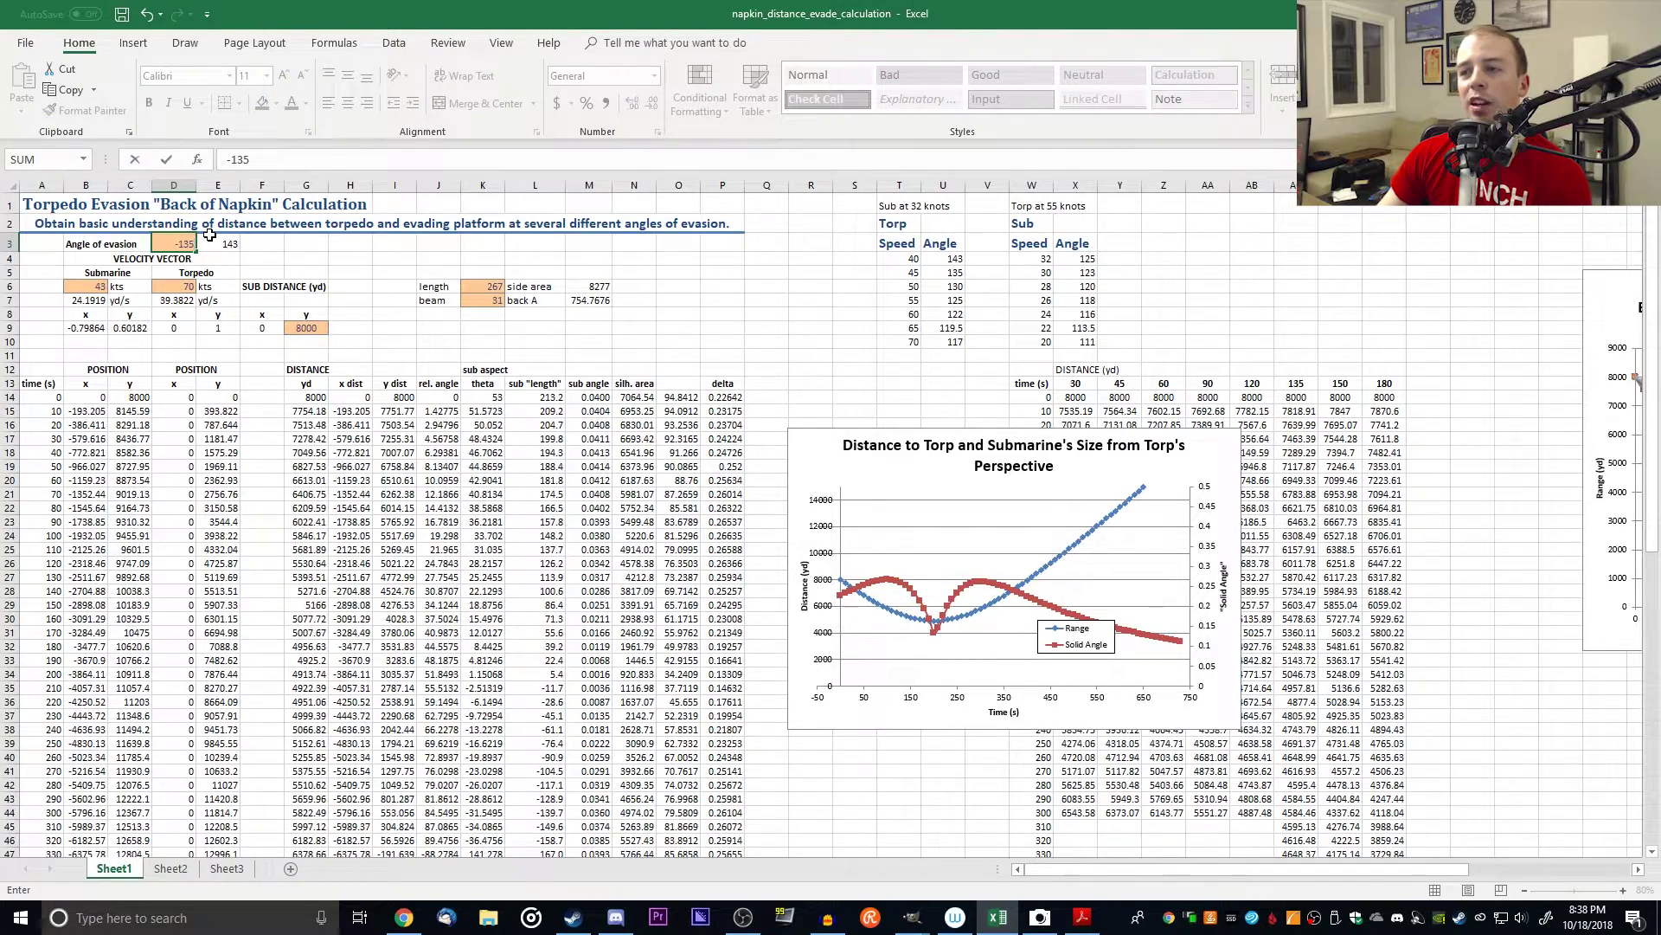
pyautogui.press('Return')
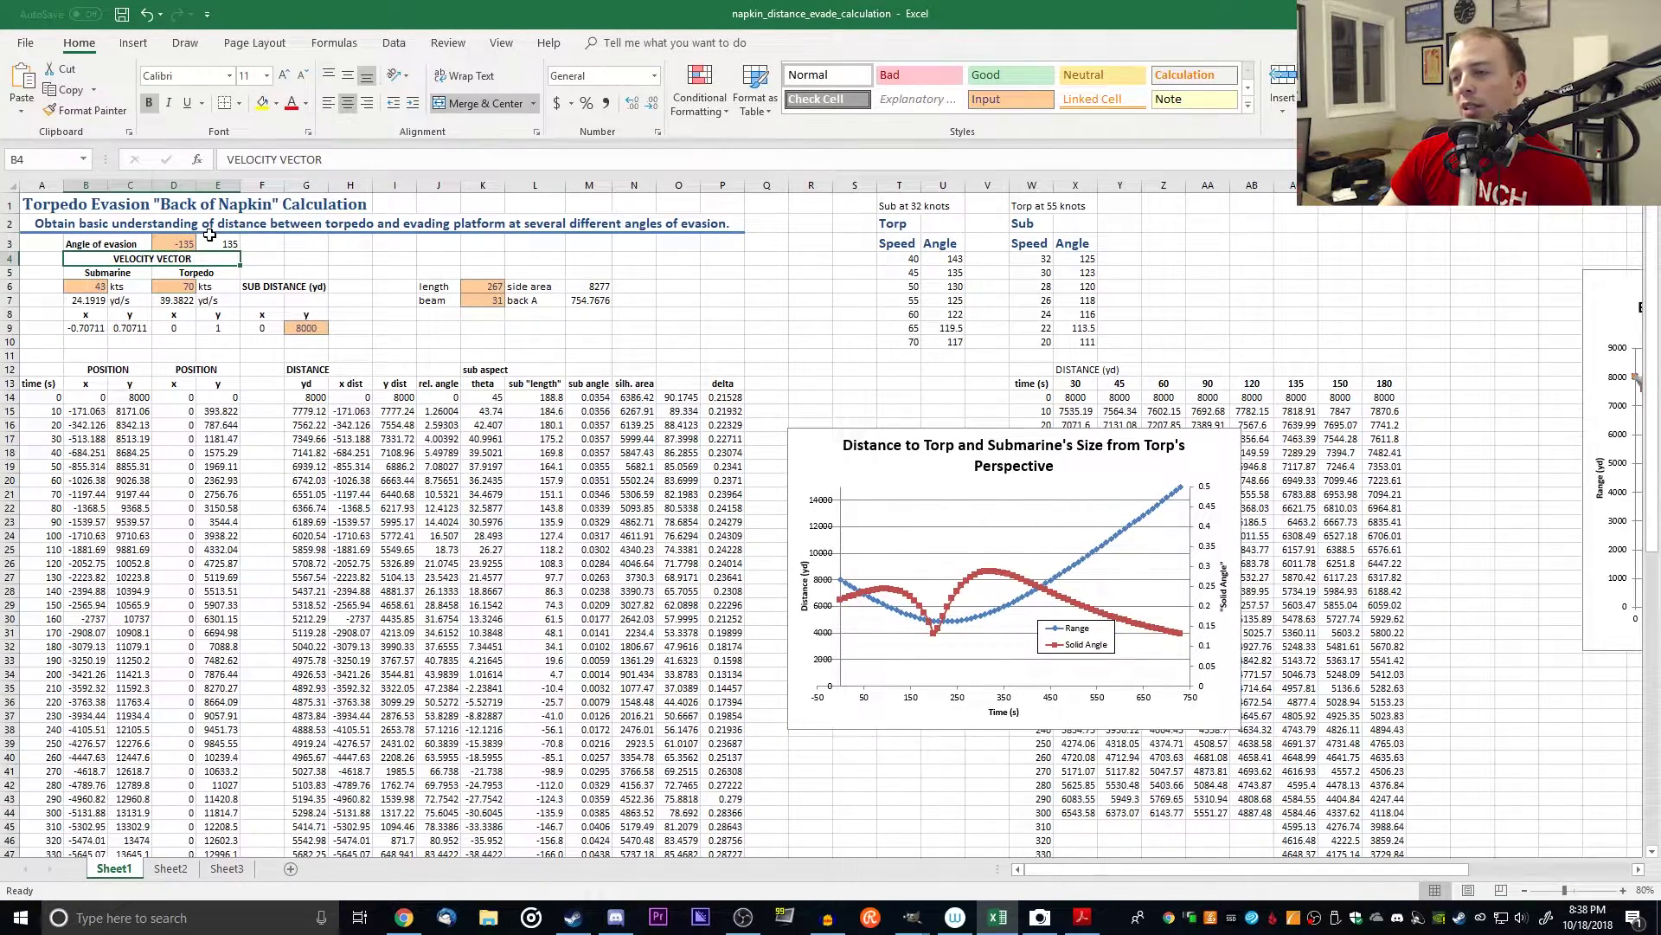
pyautogui.click(186, 244)
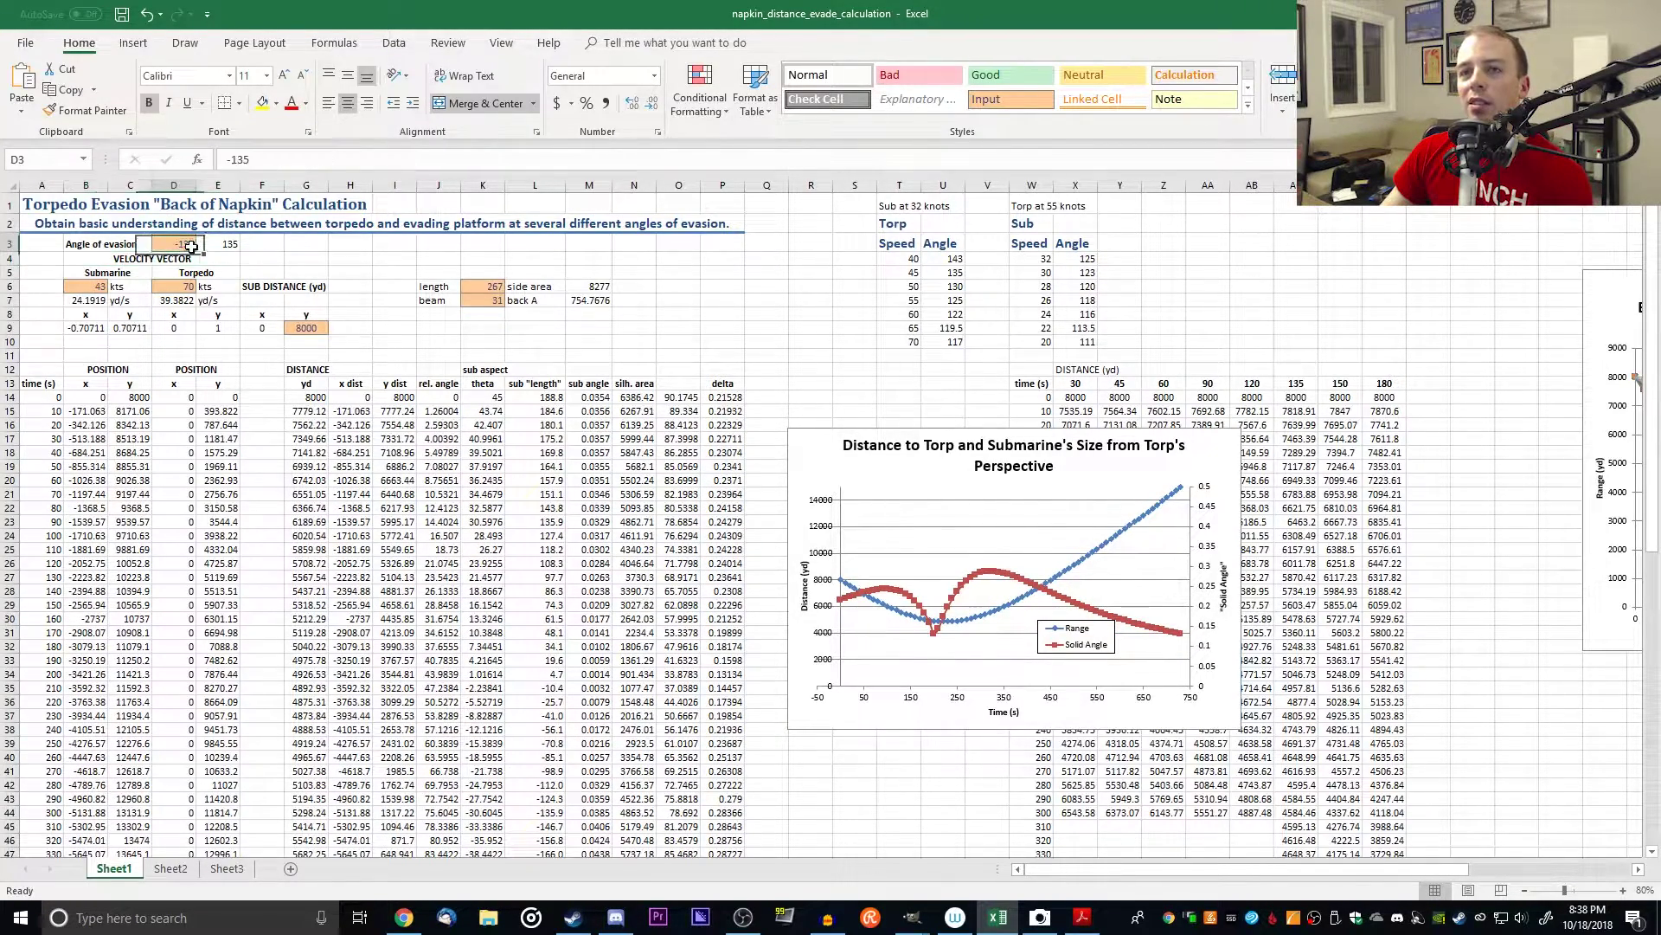
pyautogui.write('-125')
pyautogui.press('Return')
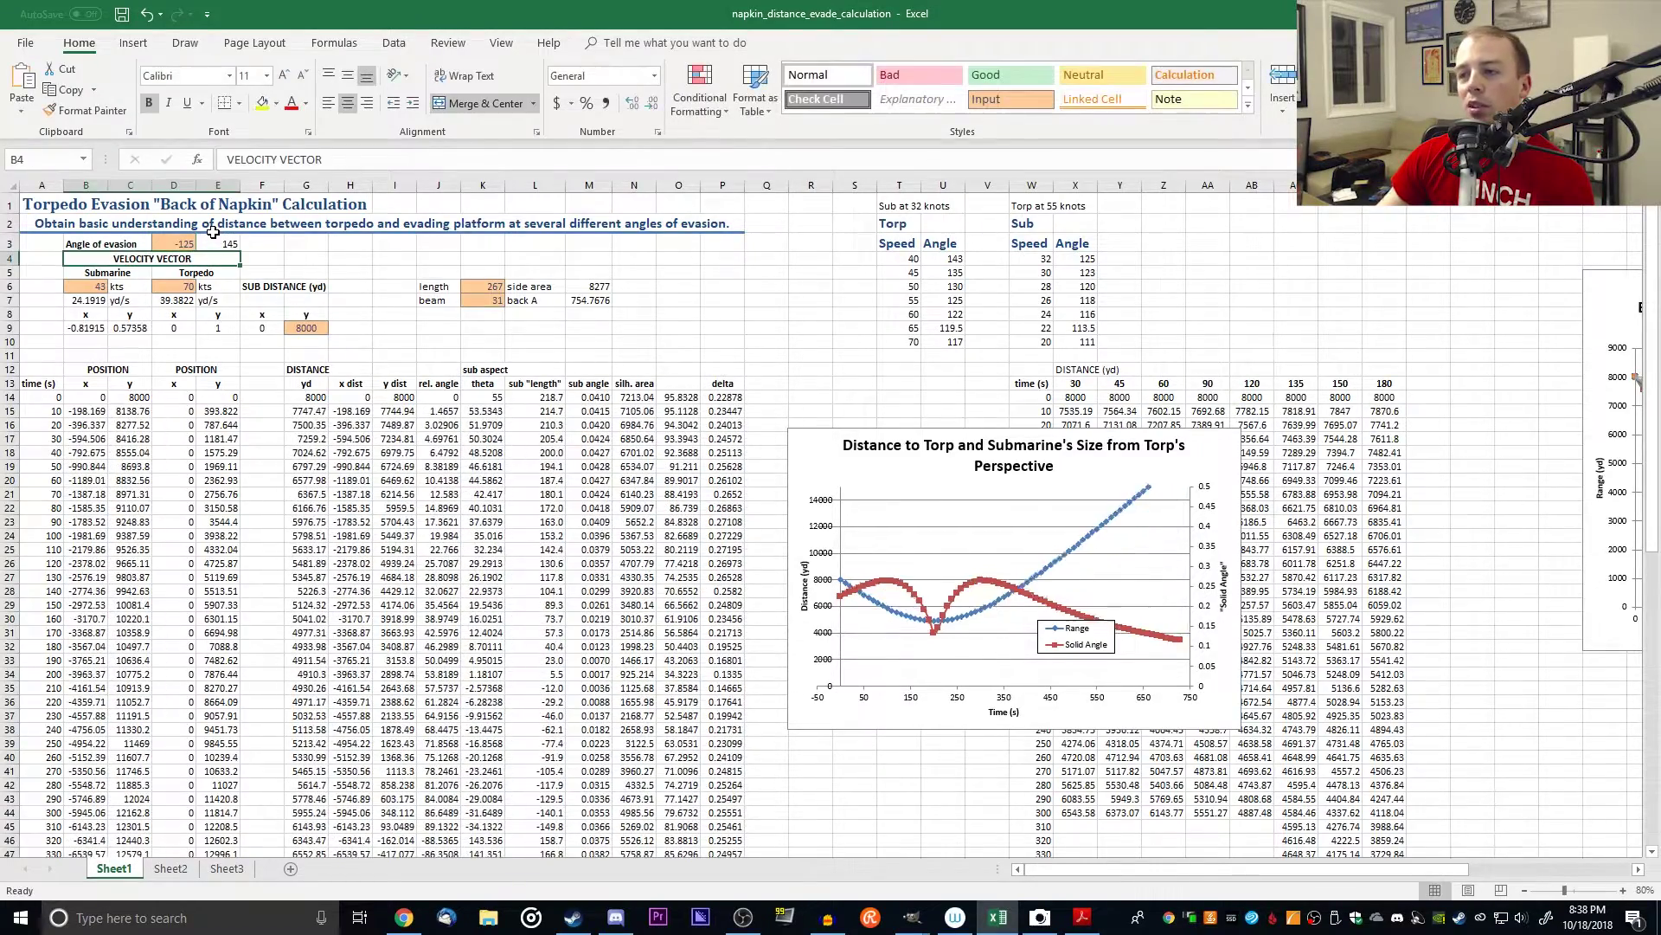
pyautogui.click(173, 244)
pyautogui.write('-127')
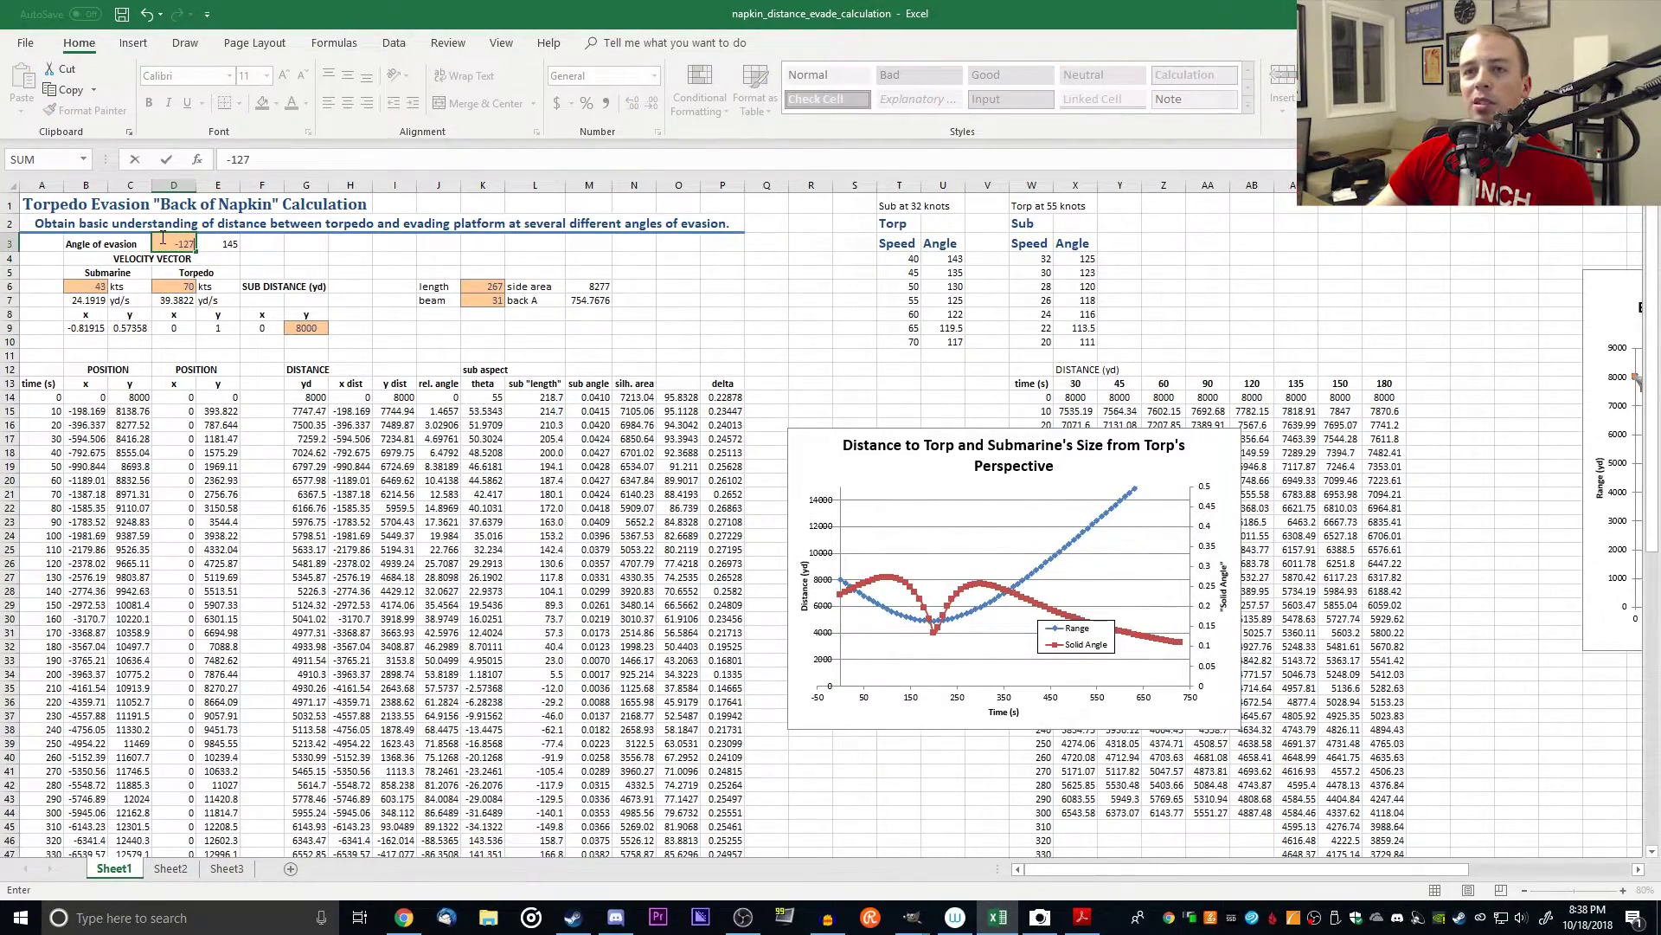
pyautogui.press('Return')
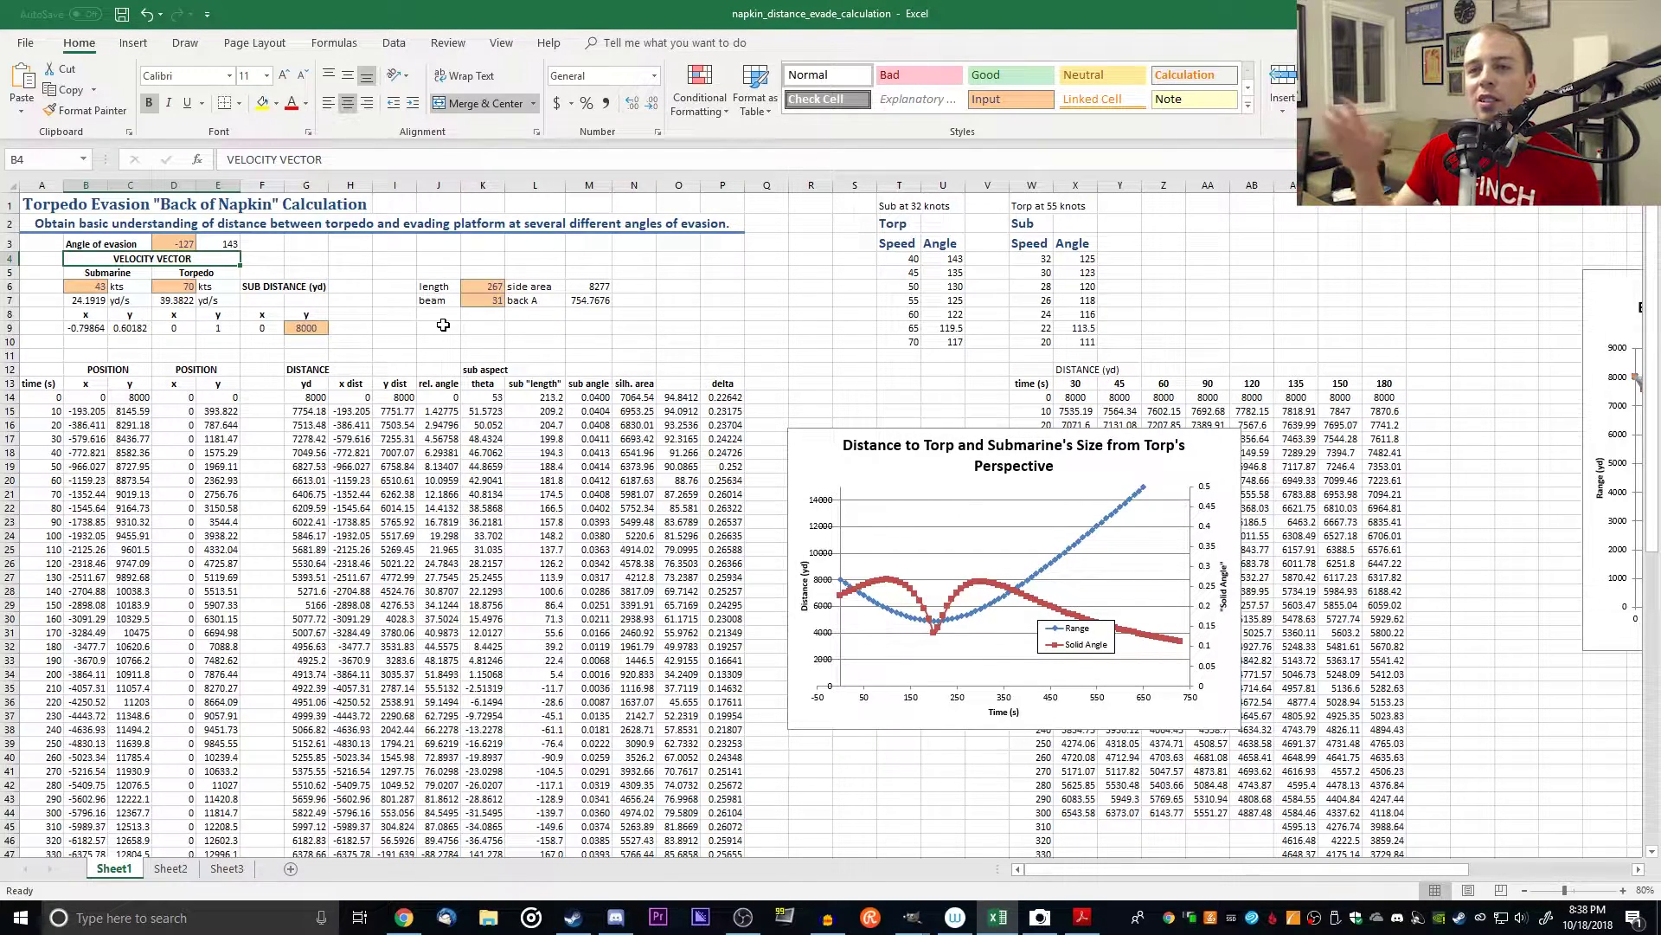
# Step: Try evasion angles of -90 and then -120 in cell D3
pyautogui.click(175, 243)
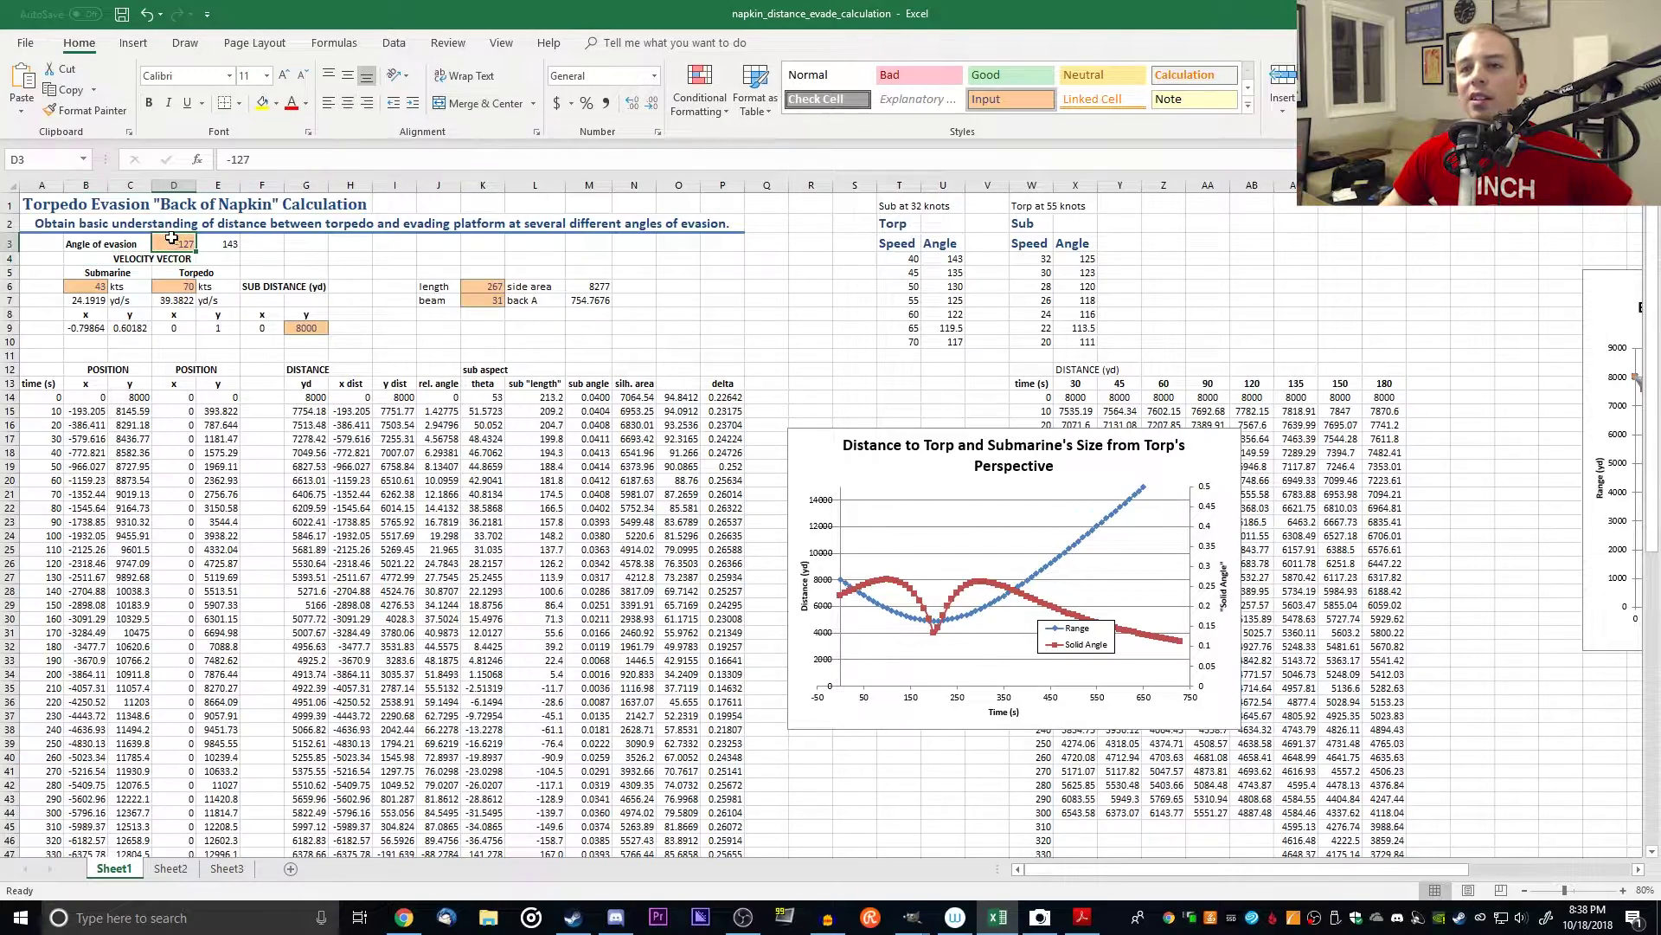
pyautogui.write('-90')
pyautogui.press('Return')
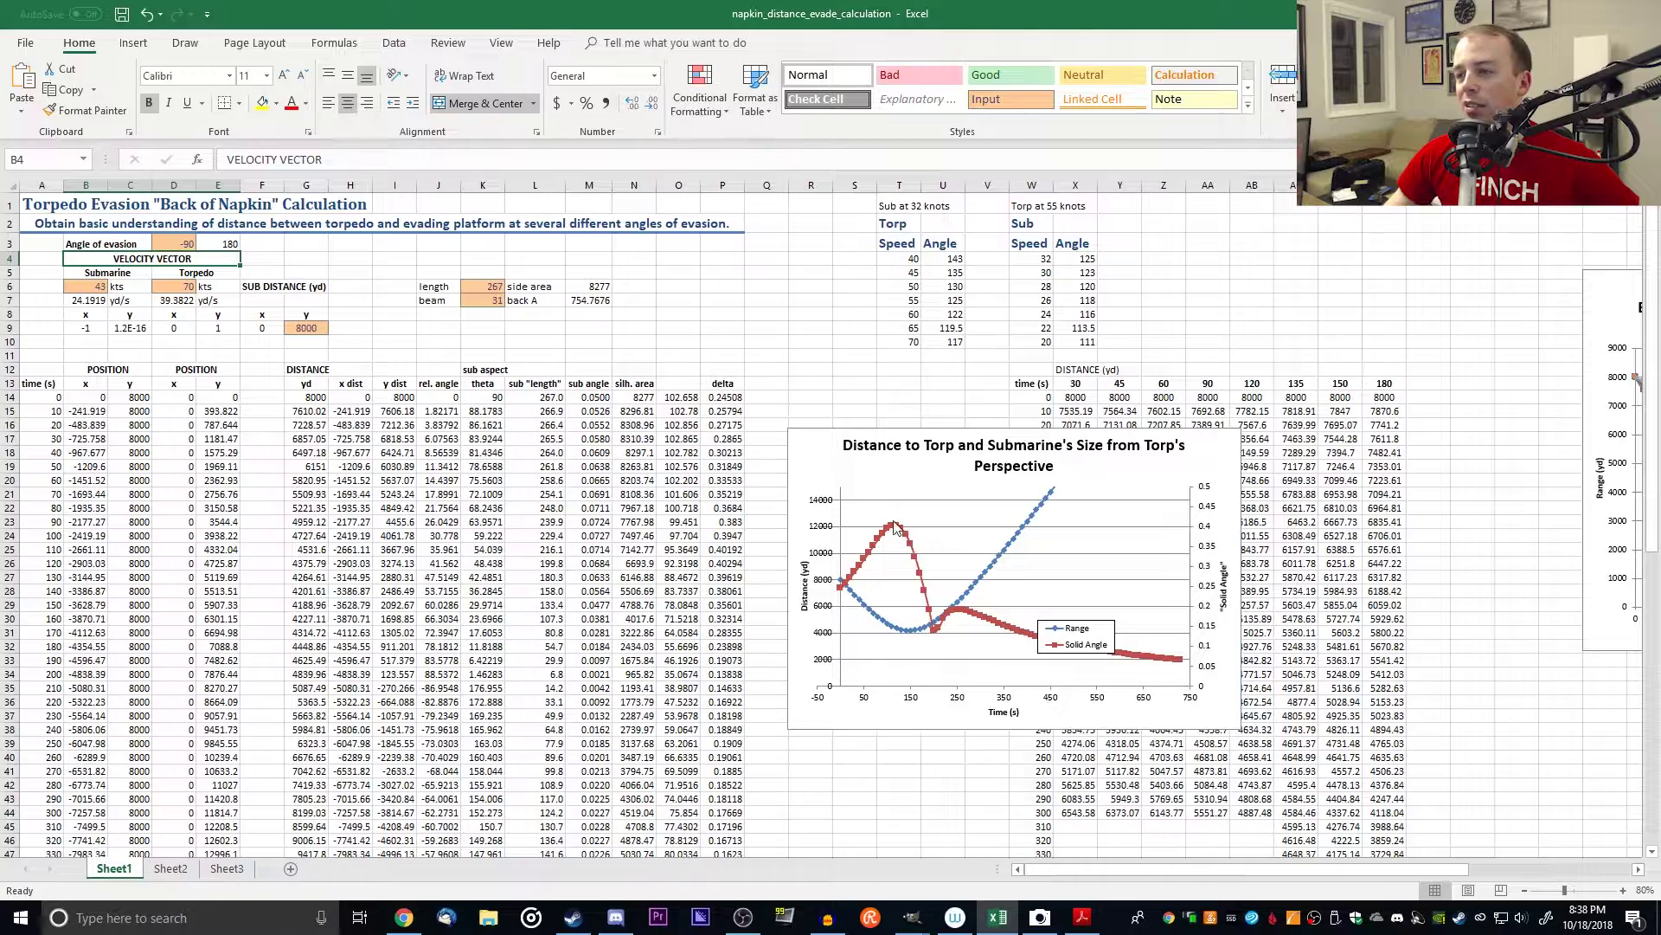
pyautogui.click(158, 244)
pyautogui.write('-')
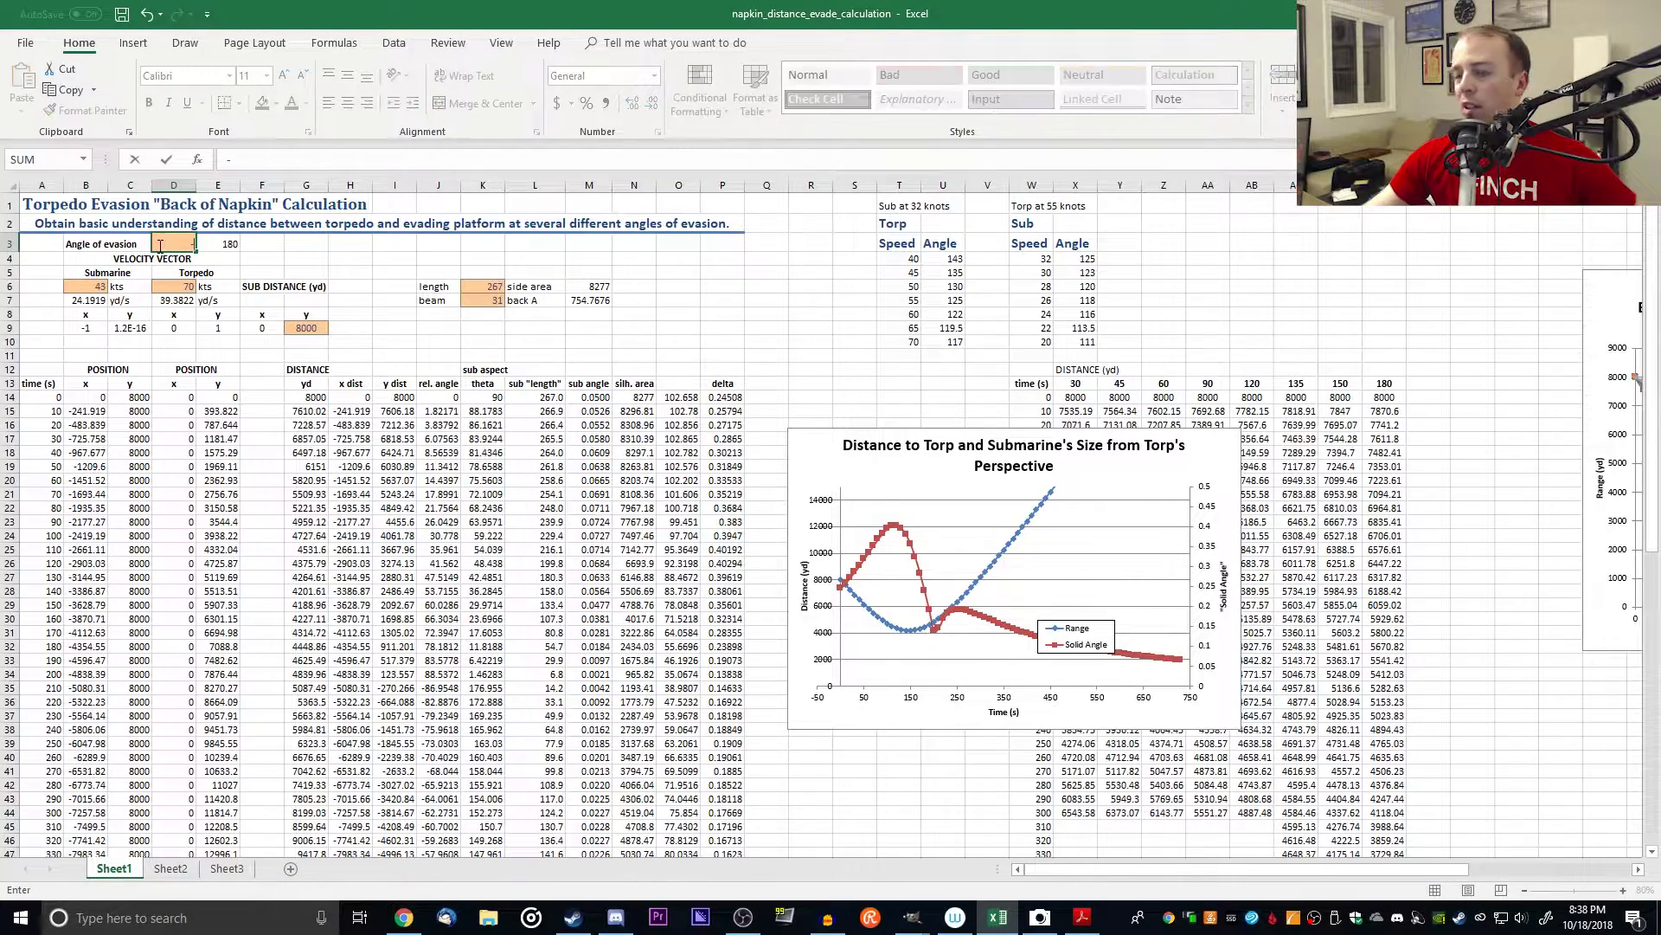
pyautogui.write('120')
pyautogui.press('Return')
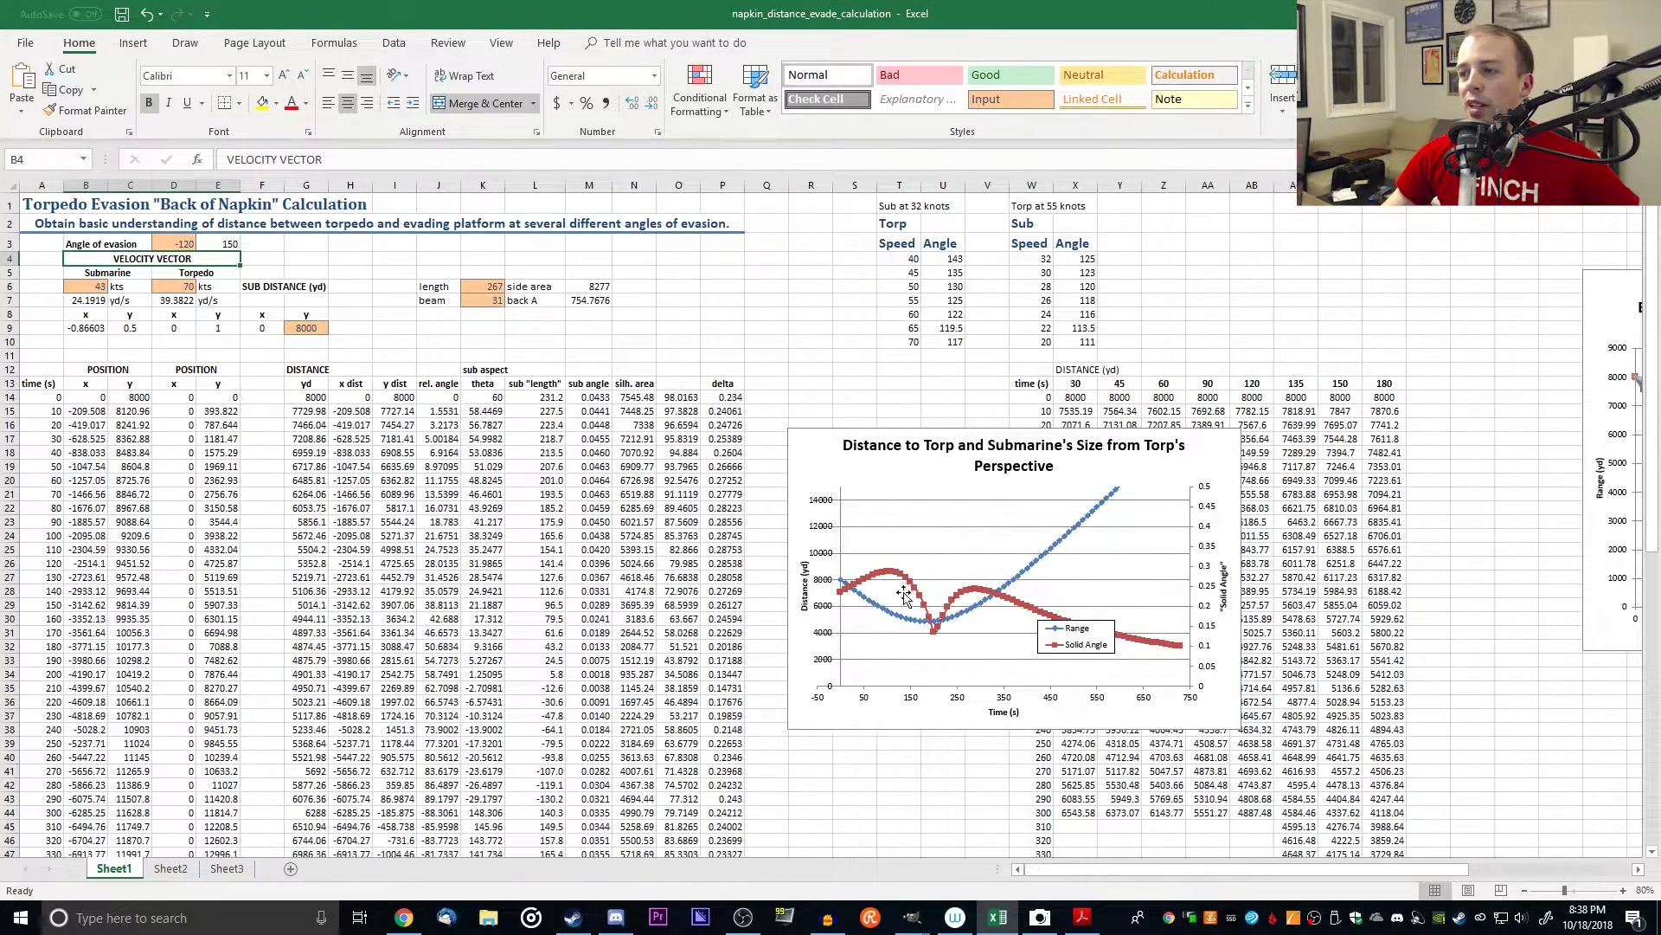
# Step: Restore the angle of evasion in D3 to -150
pyautogui.press('Up')
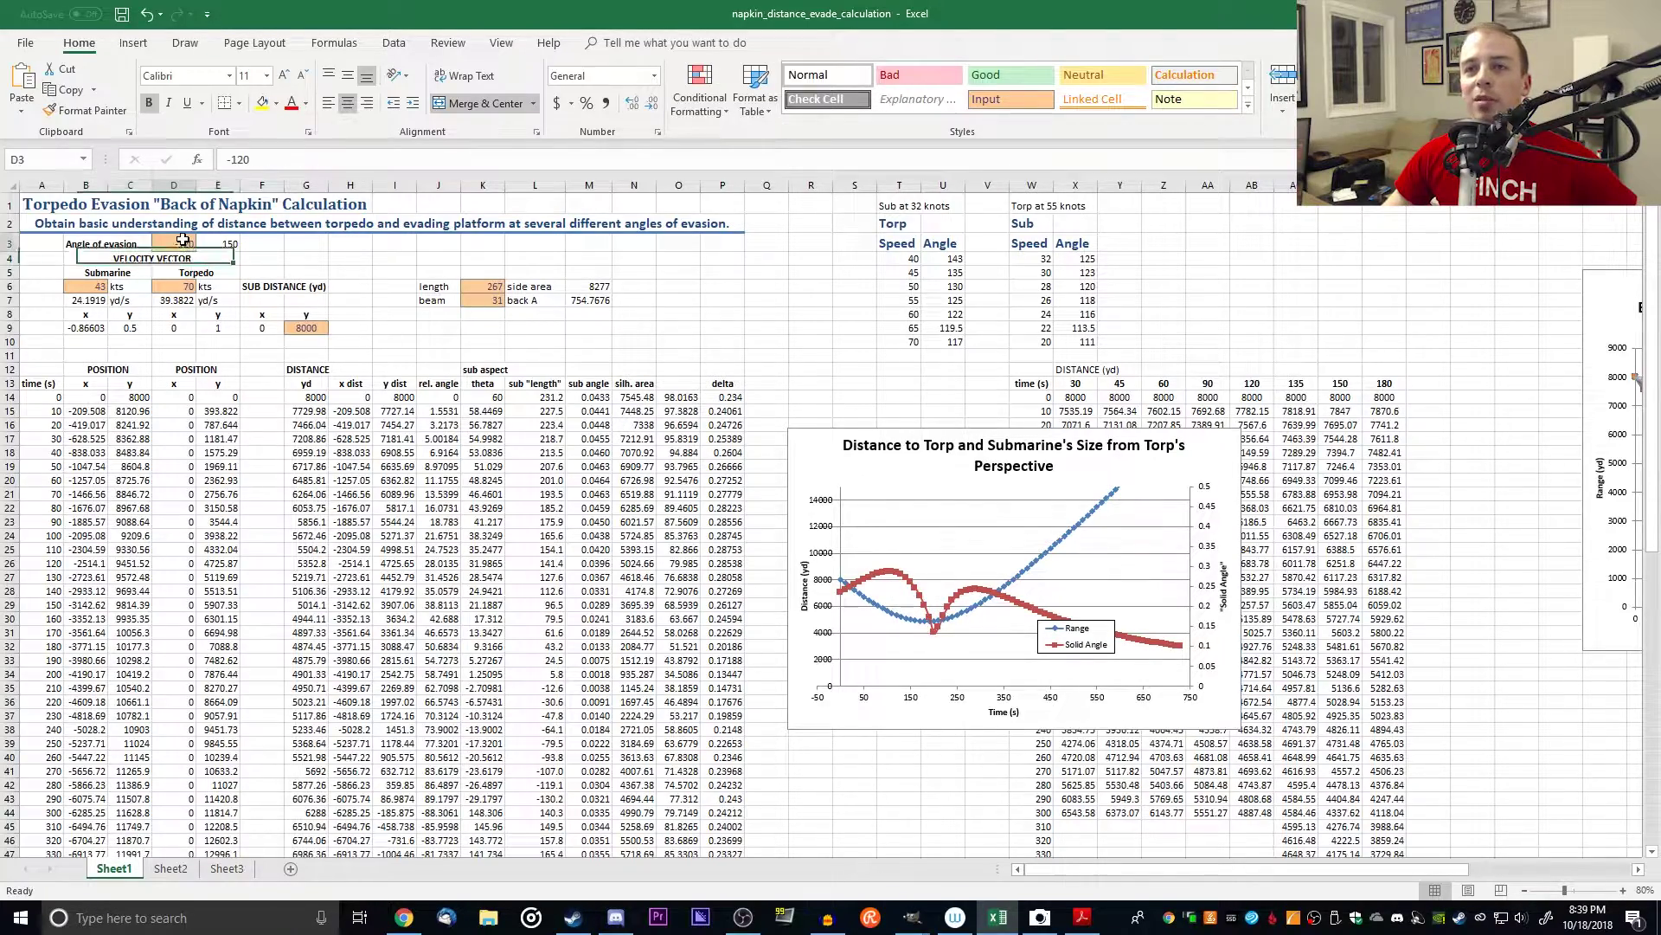
pyautogui.write('-150')
pyautogui.press('Return')
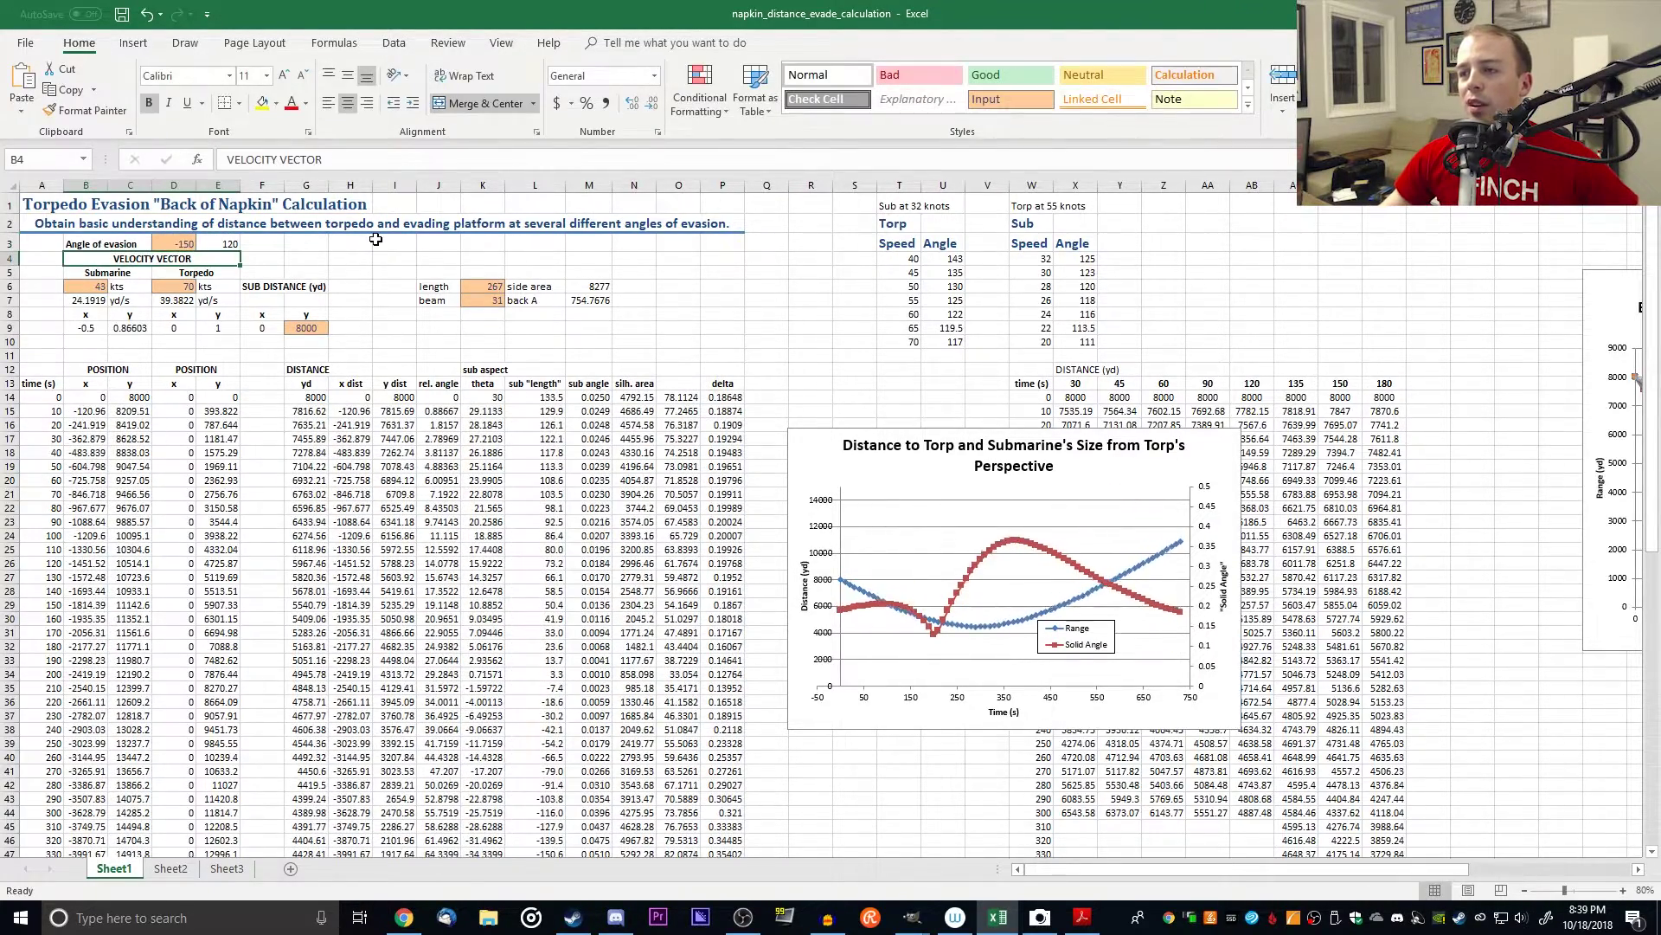
pyautogui.moveTo(1028, 541)
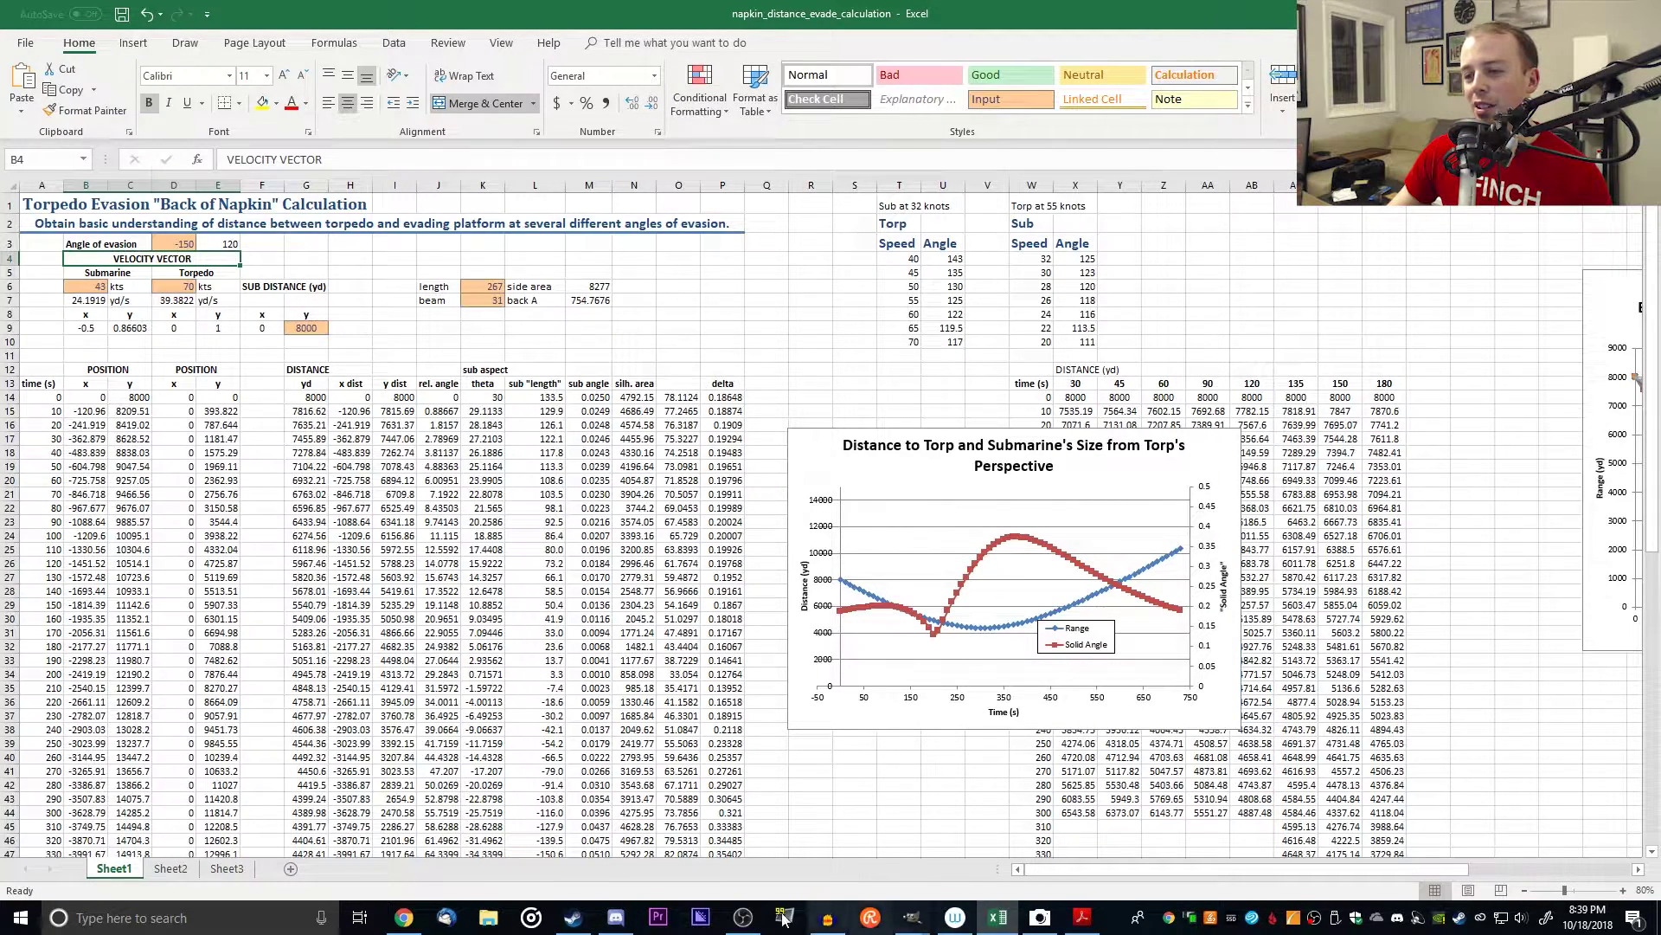
# Step: Bring GIMP to the front to show the blue-canvas torpedo and submarine sketch
pyautogui.moveTo(912, 917)
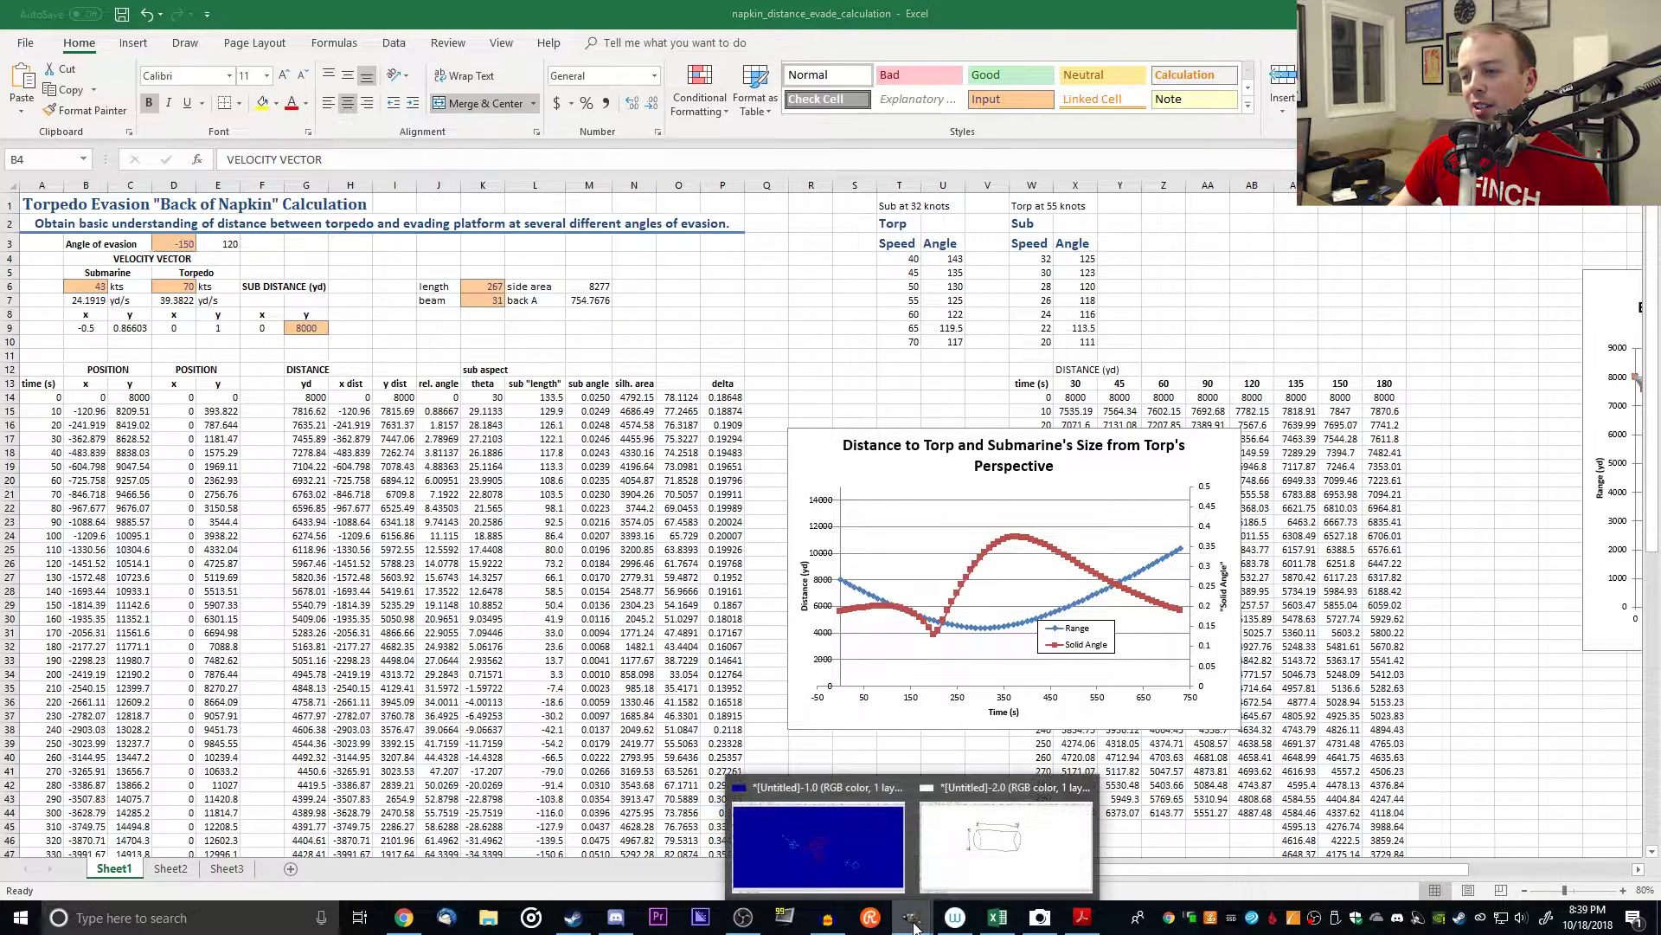
pyautogui.click(879, 839)
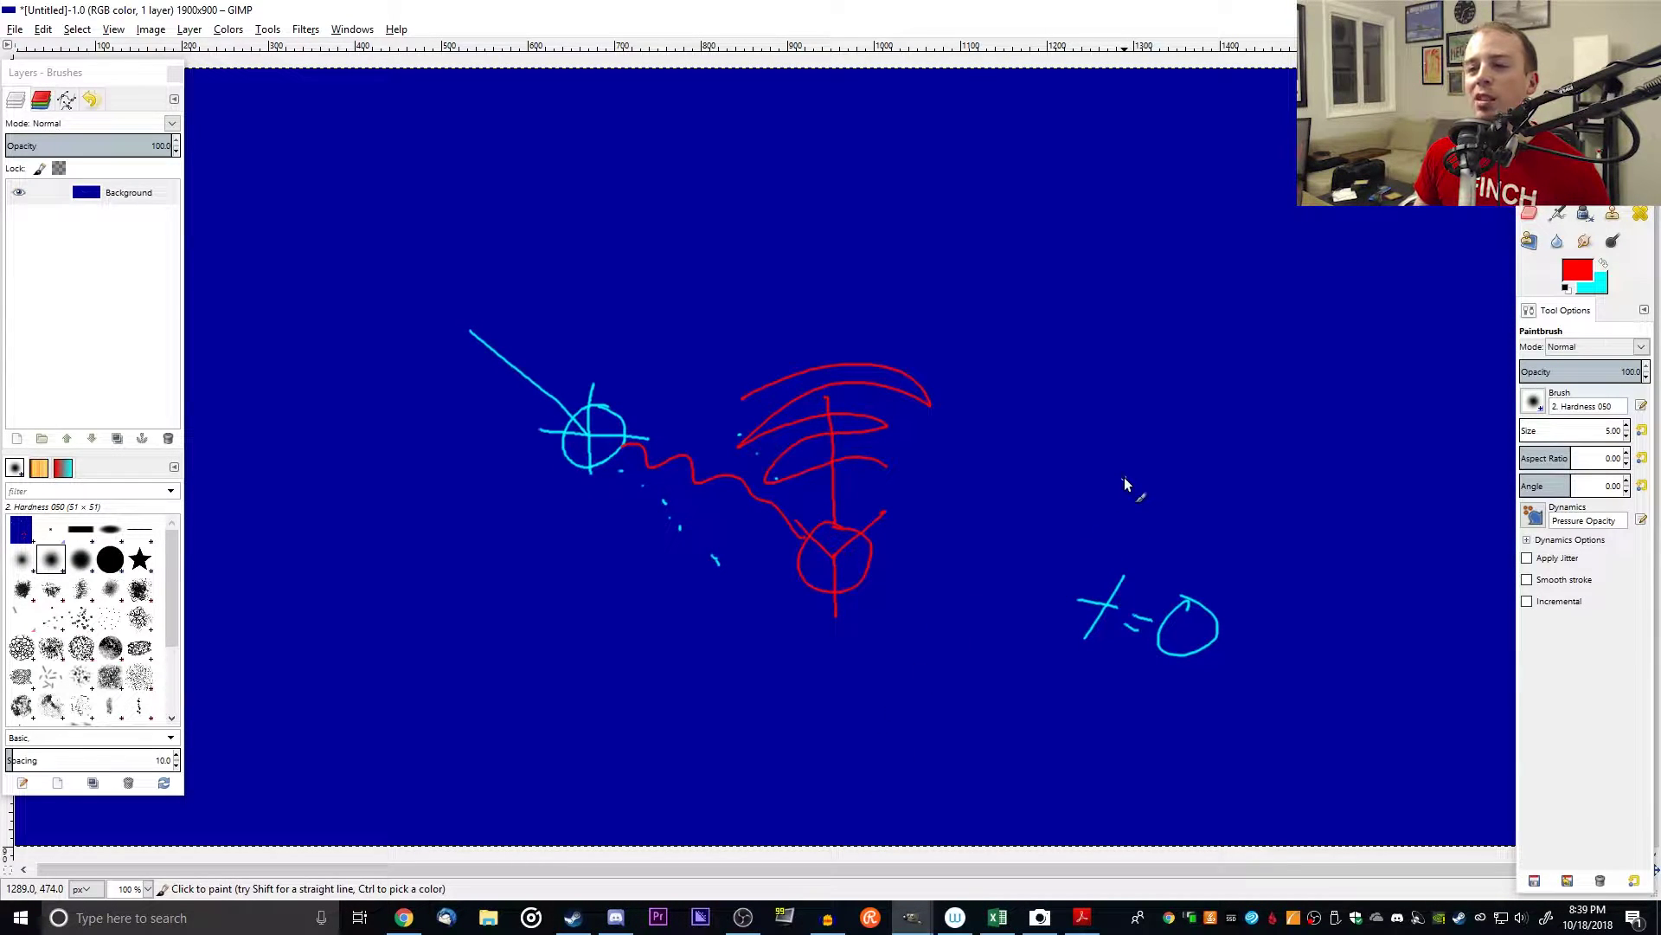